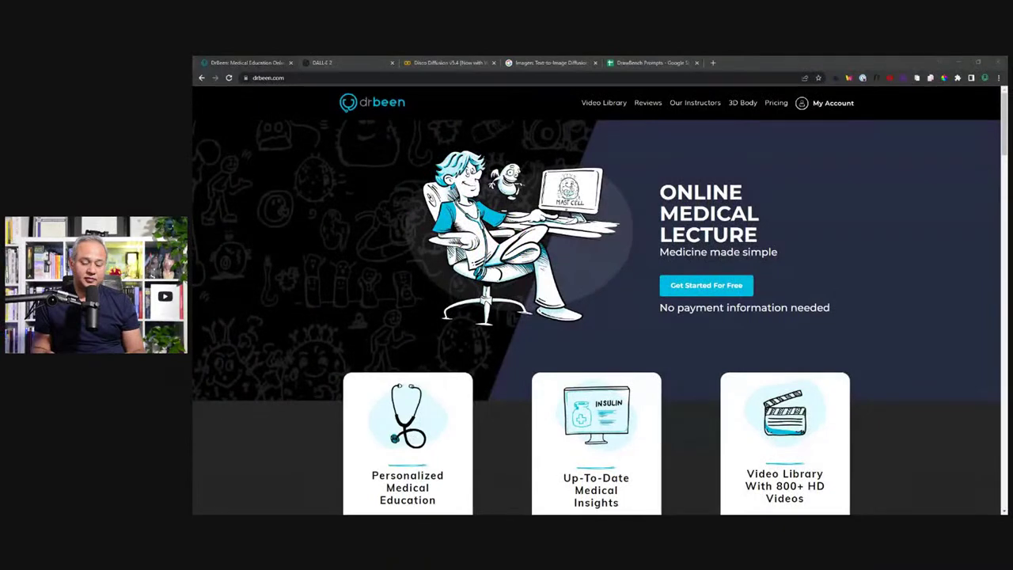
Open the Rytr website in a new browser tab and start its writing assistant
{"action": "left_click", "coordinate": [736, 62]}
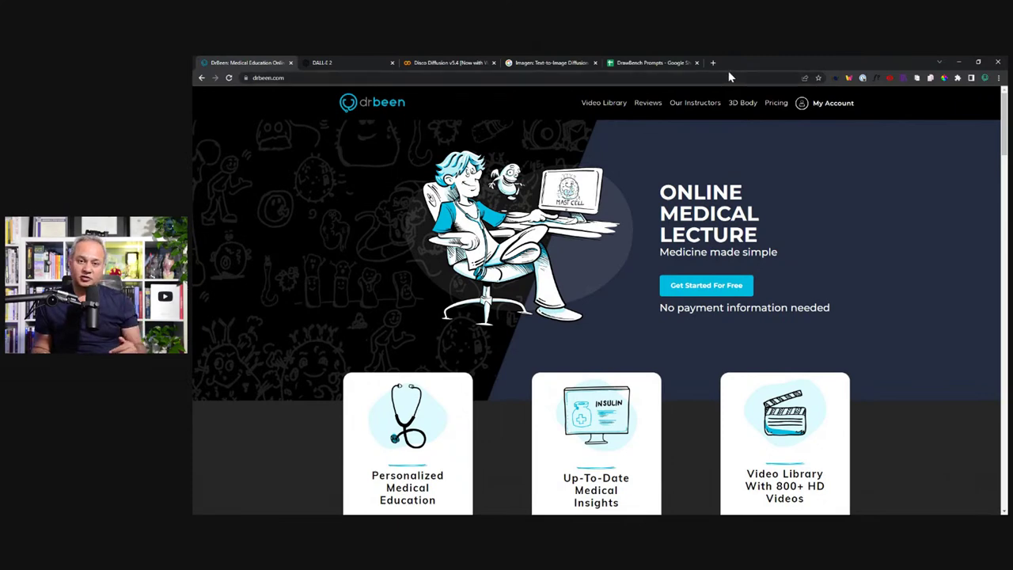
{"action": "left_click", "coordinate": [713, 63]}
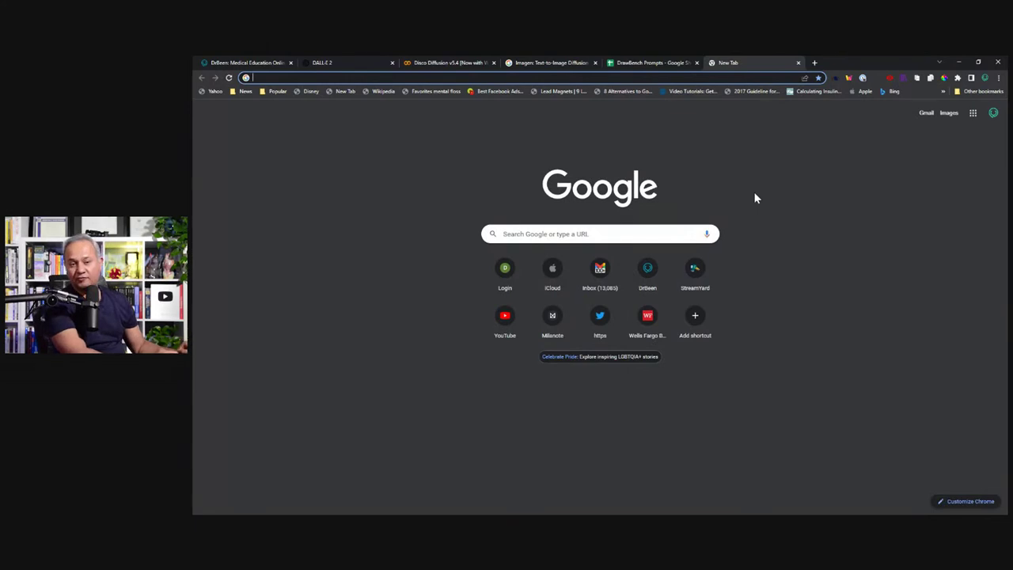
{"action": "type", "text": "r"}
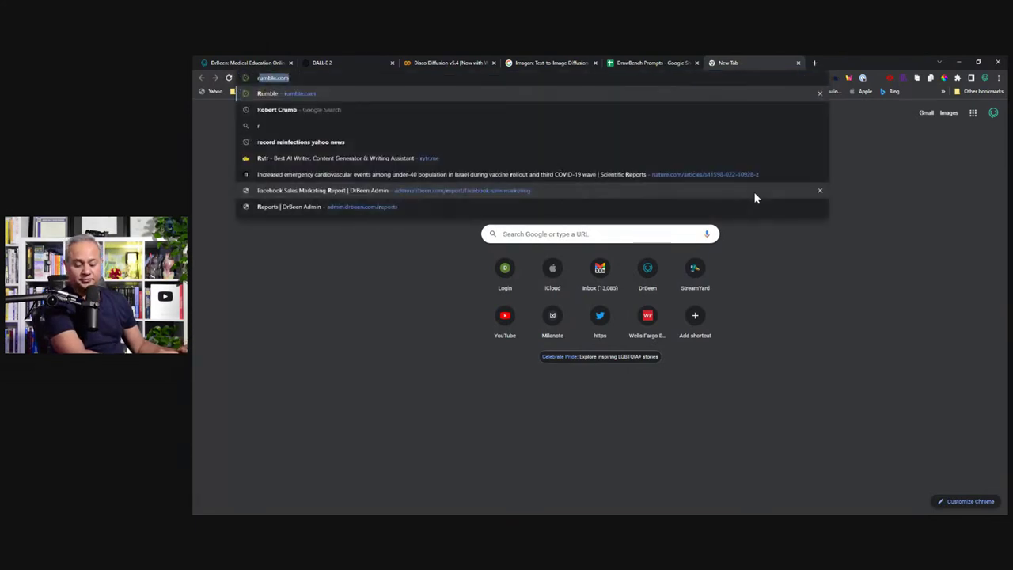
{"action": "type", "text": "y"}
{"action": "key", "text": "Return"}
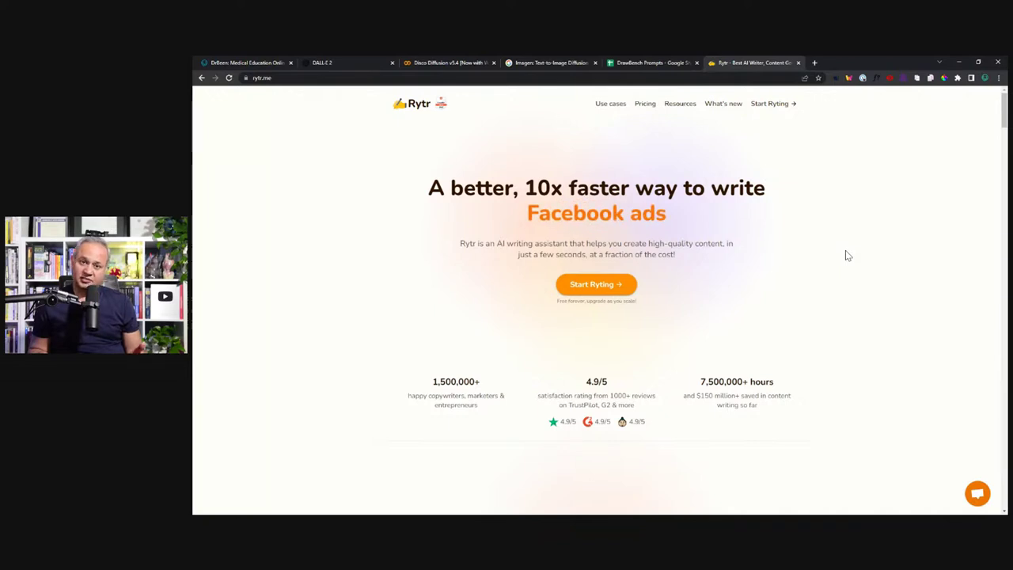
{"action": "left_click", "coordinate": [611, 289]}
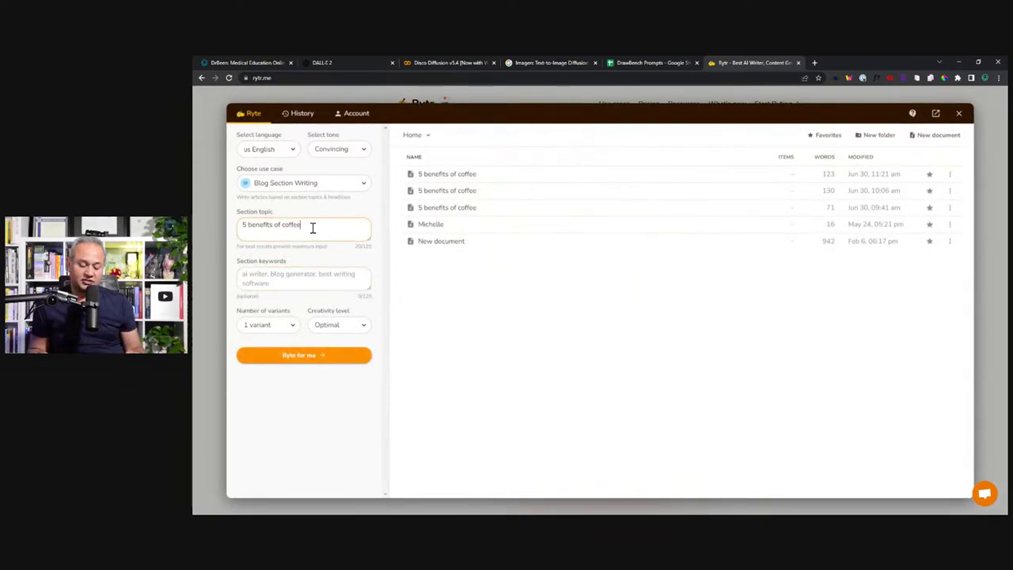
Replace the section topic with "nicotine is great for health" and generate the blog section text
{"action": "left_click_drag", "start_coordinate": [309, 225], "coordinate": [237, 228]}
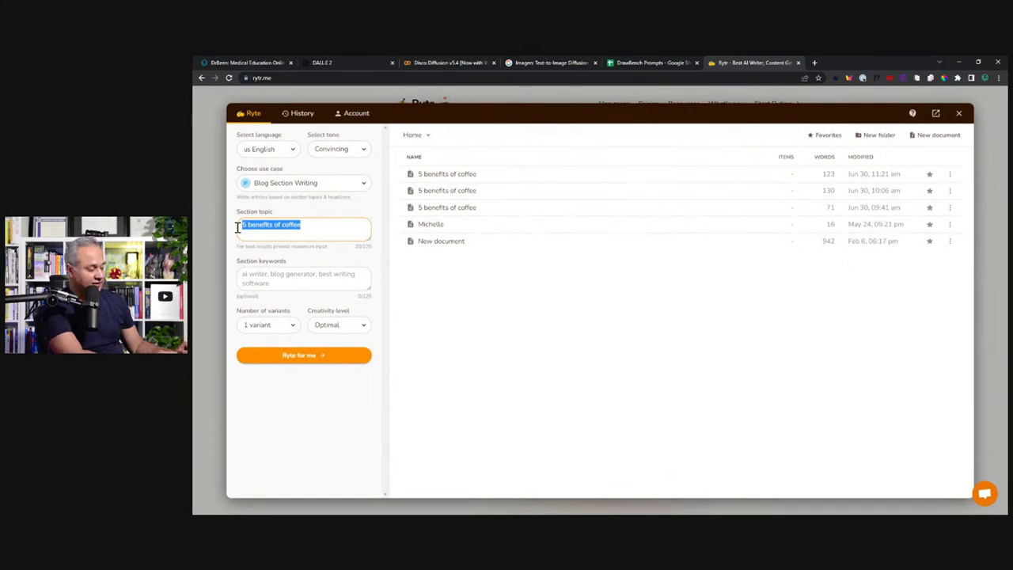
{"action": "type", "text": "nicotin"}
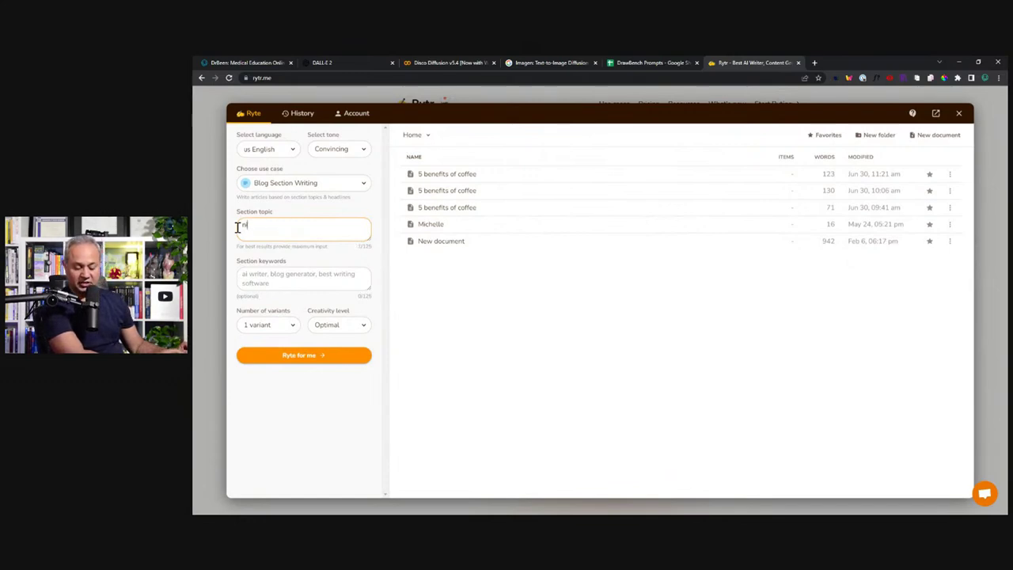
{"action": "type", "text": "e is "}
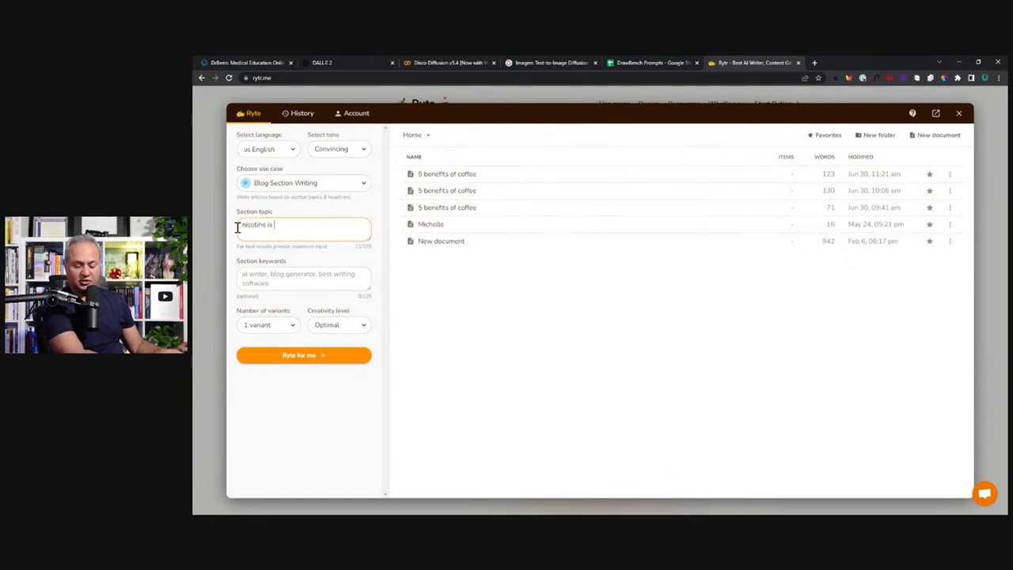
{"action": "type", "text": "great for health"}
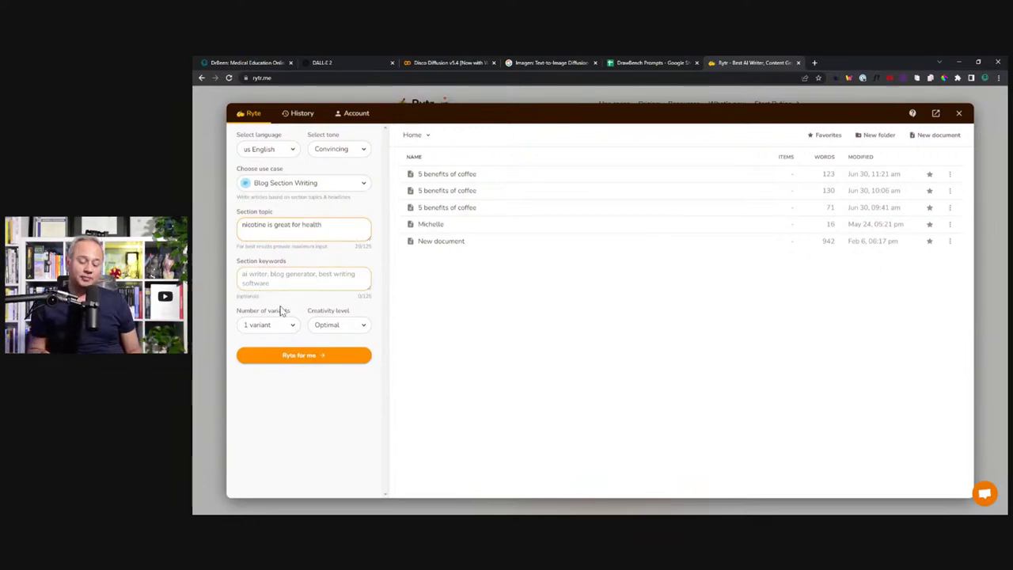
{"action": "left_click", "coordinate": [301, 358]}
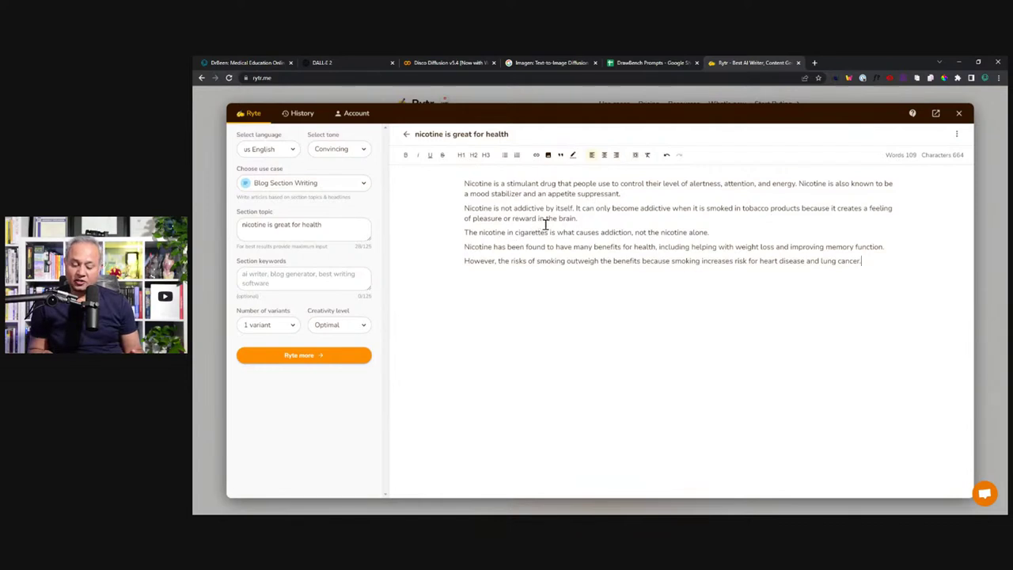
{"action": "left_click", "coordinate": [270, 225]}
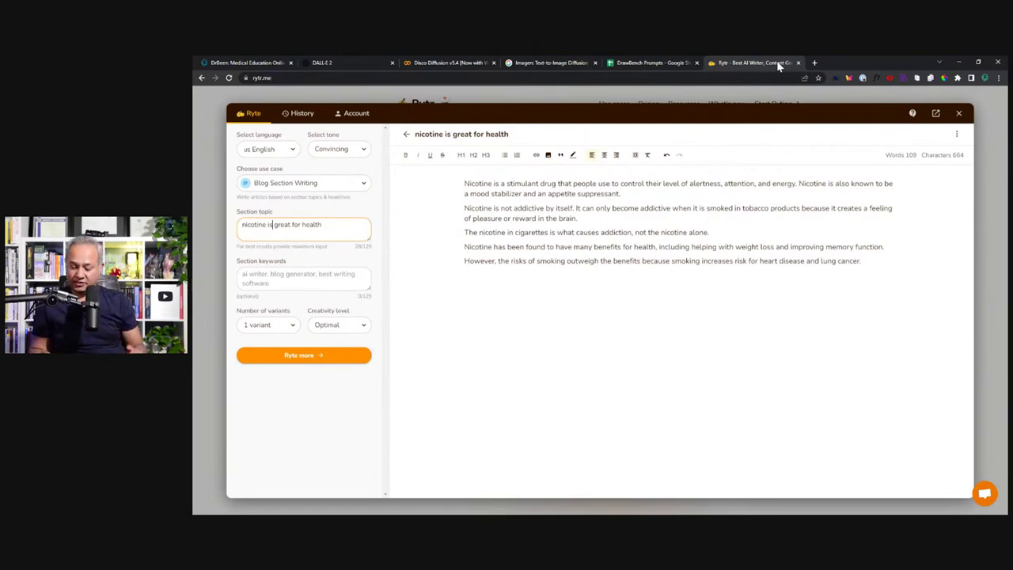
Search Google for "ai based voice generators" and look through the results
{"action": "left_click", "coordinate": [744, 79]}
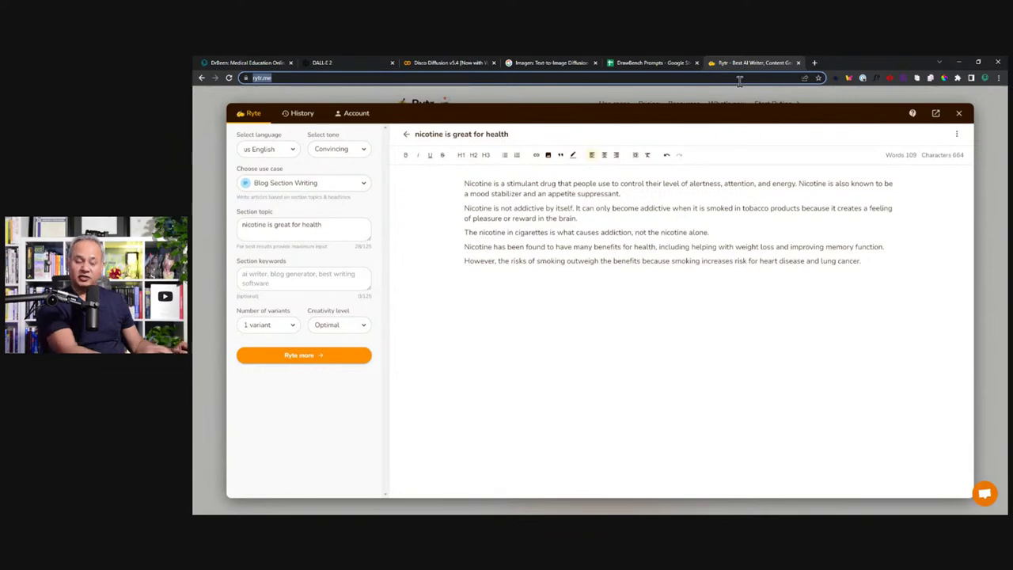
{"action": "type", "text": "ai base"}
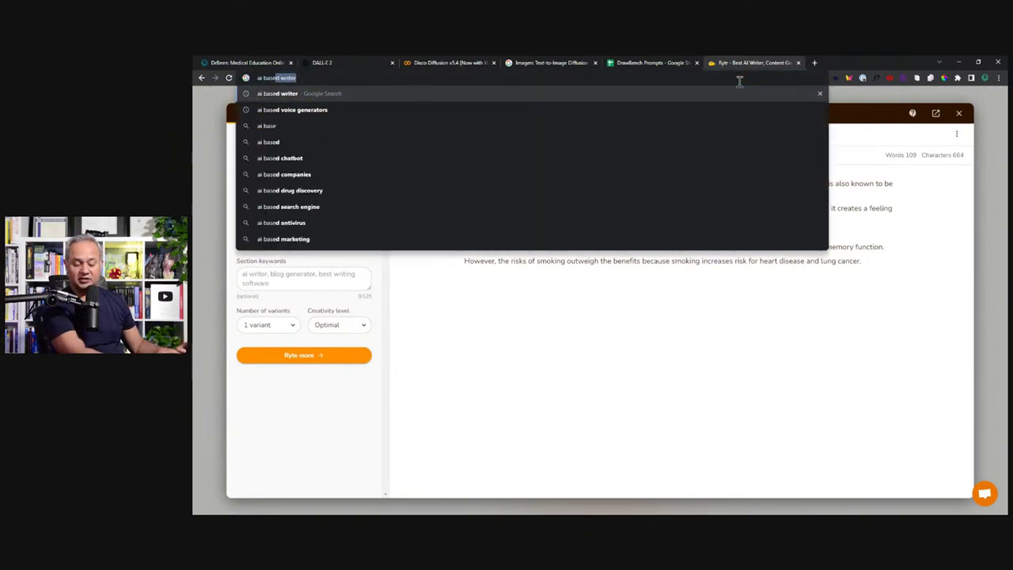
{"action": "type", "text": "d voice"}
{"action": "key", "text": "Return"}
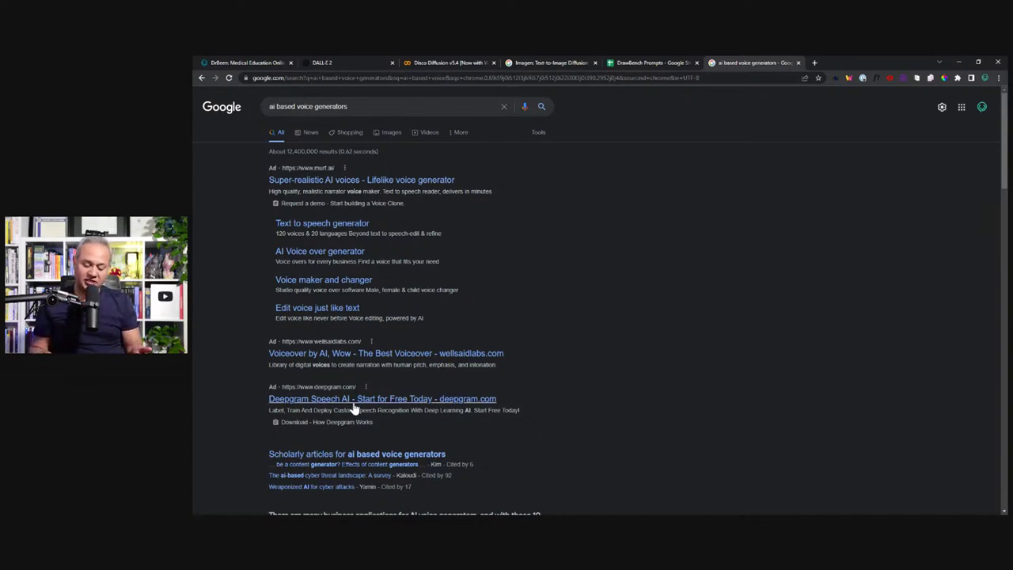
{"action": "scroll", "coordinate": [507, 323], "scroll_direction": "down", "scroll_amount": 6}
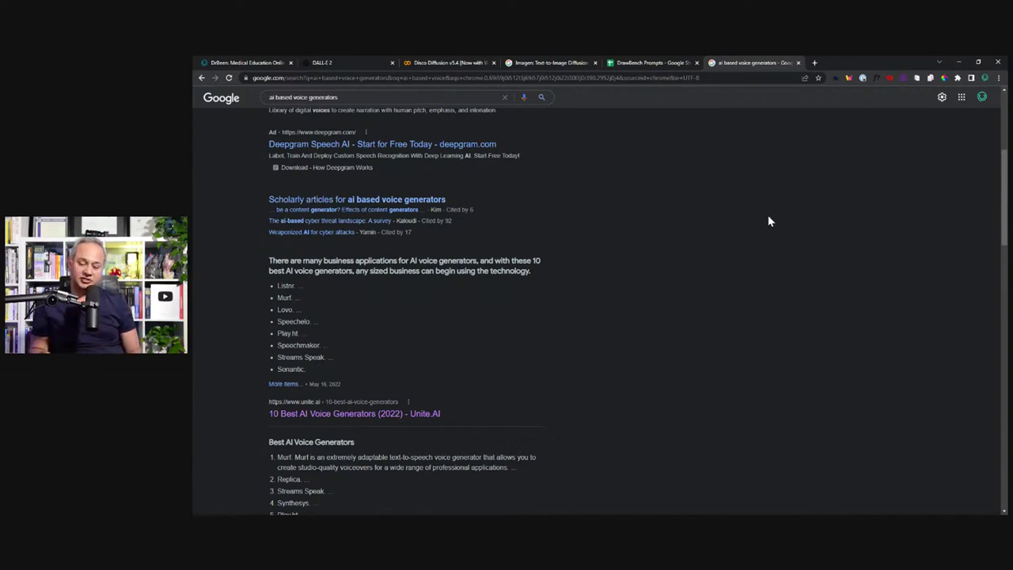
Close the voice generator results and go to the text description example on the open DALL·E 2 page
{"action": "left_click", "coordinate": [798, 62]}
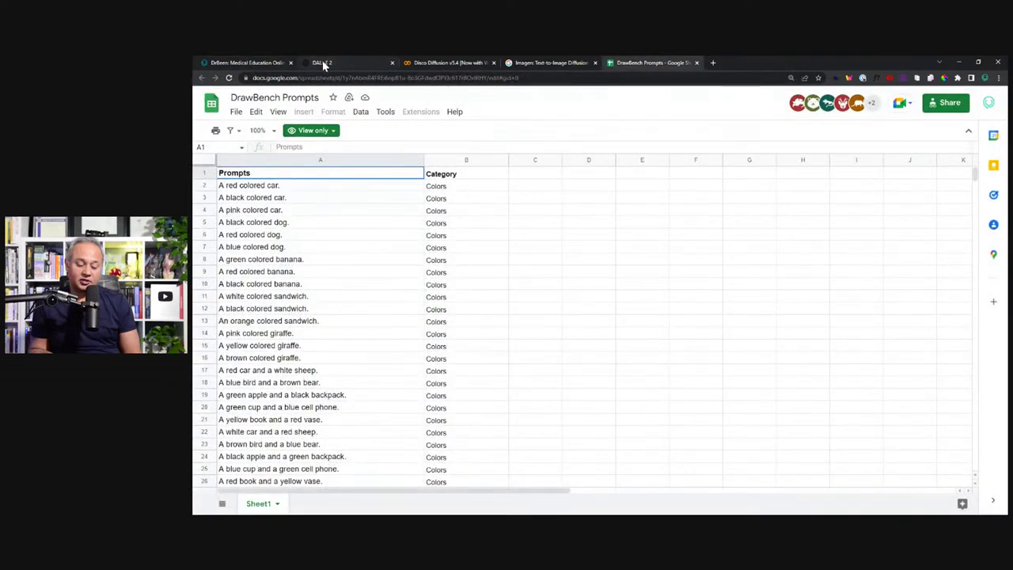
{"action": "left_click", "coordinate": [249, 62]}
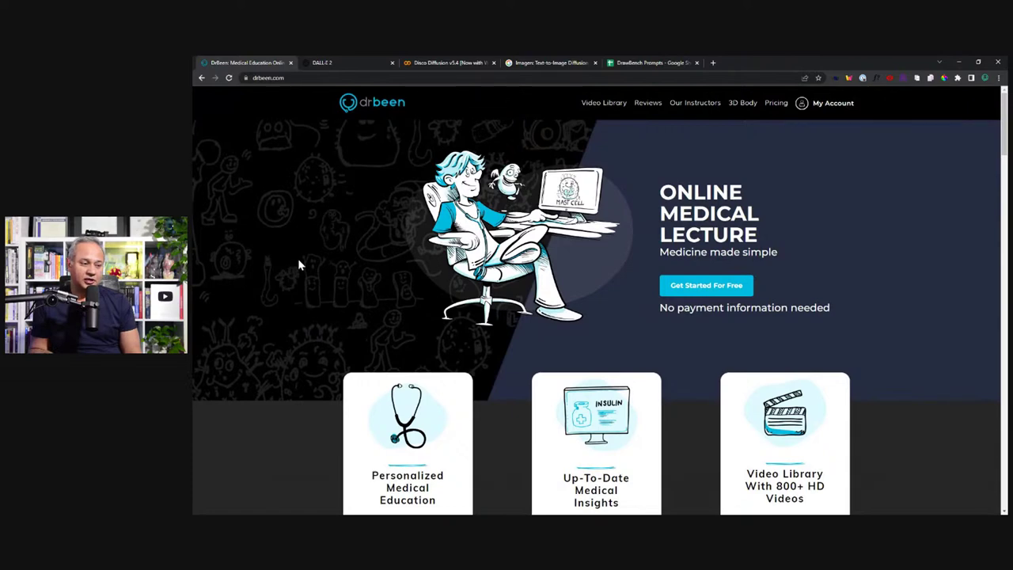
{"action": "left_click", "coordinate": [323, 63]}
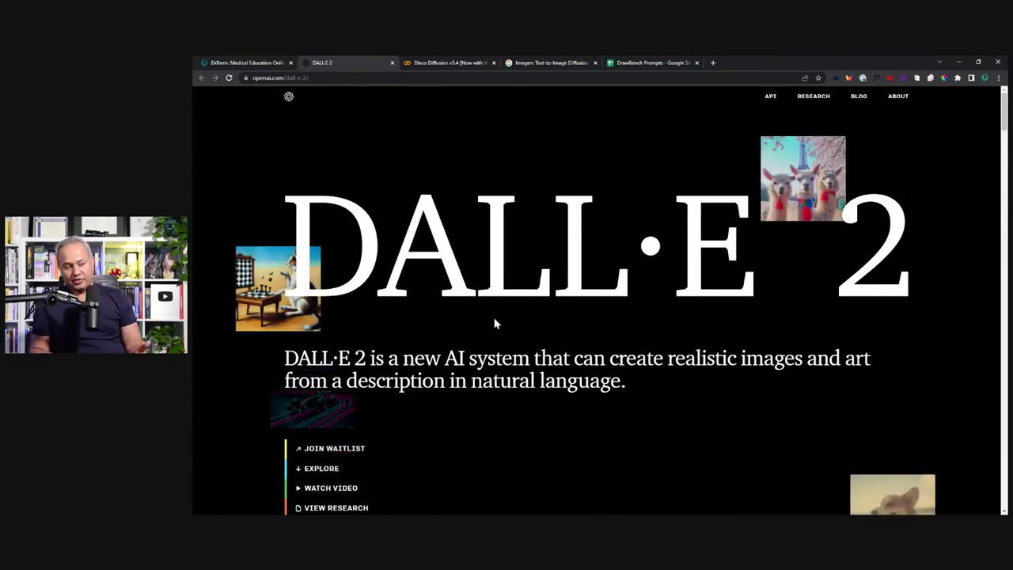
{"action": "scroll", "coordinate": [491, 323], "scroll_direction": "down", "scroll_amount": 4}
{"action": "scroll", "coordinate": [489, 328], "scroll_direction": "down", "scroll_amount": 2}
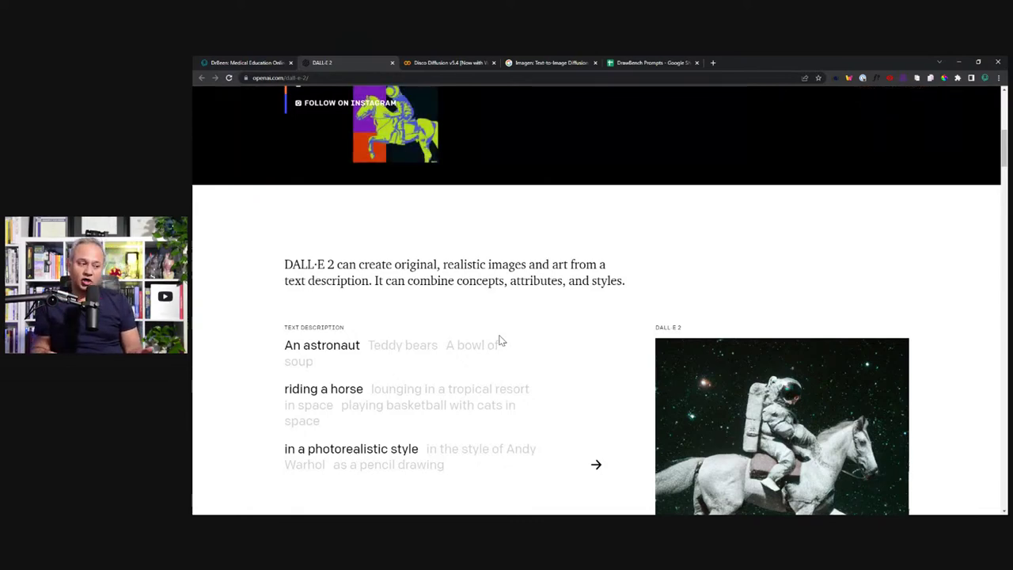
{"action": "scroll", "coordinate": [507, 344], "scroll_direction": "down", "scroll_amount": 3}
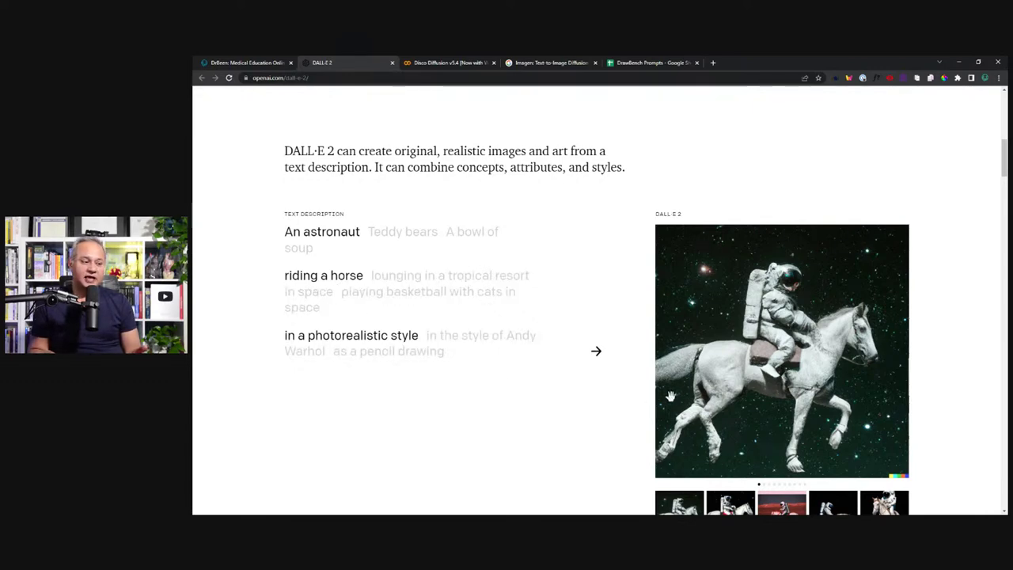
{"action": "scroll", "coordinate": [772, 317], "scroll_direction": "down", "scroll_amount": 1}
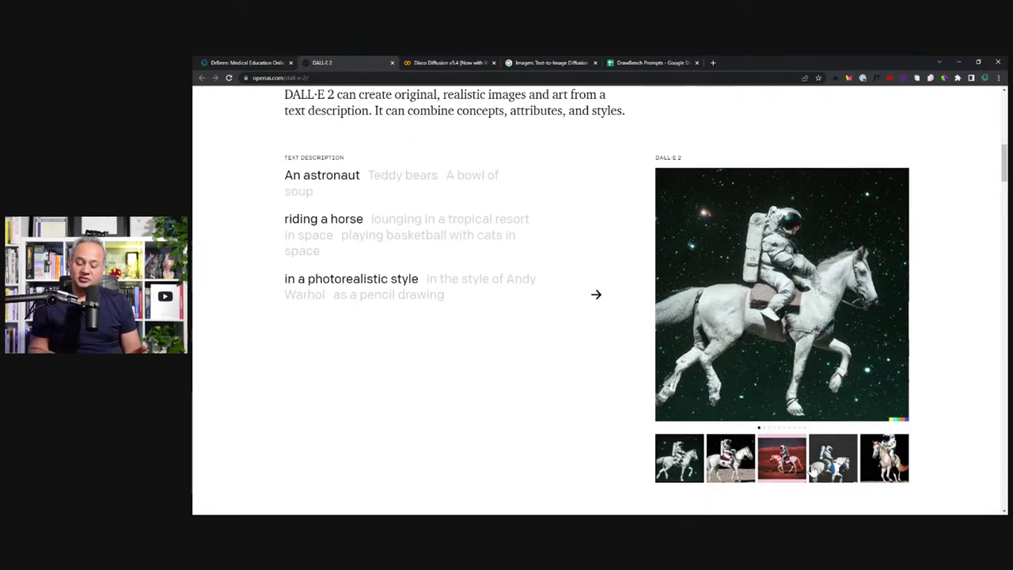
{"action": "scroll", "coordinate": [705, 425], "scroll_direction": "down", "scroll_amount": 1}
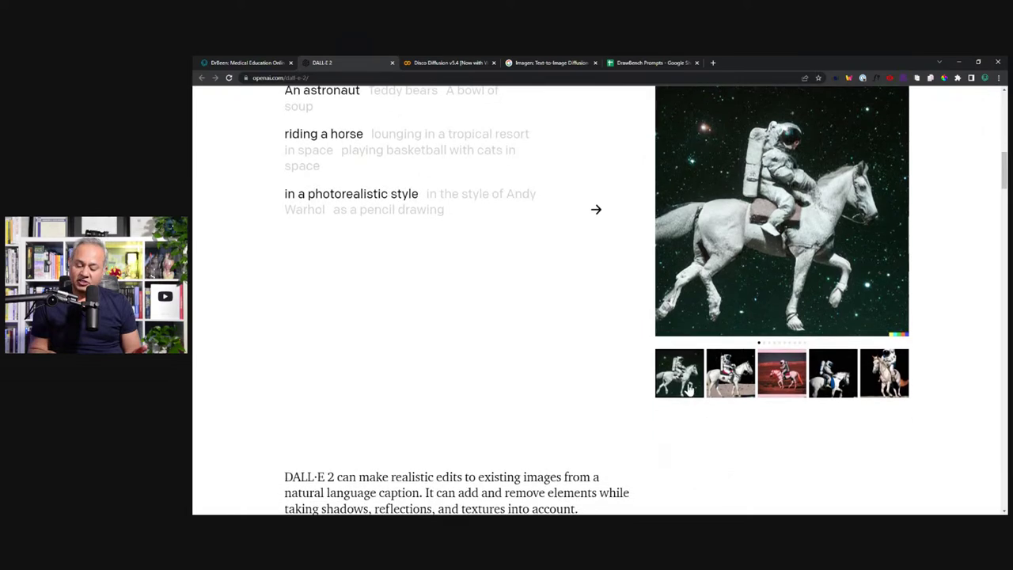
View several generated variants of the photorealistic astronaut riding a horse in the example gallery
{"action": "left_click", "coordinate": [722, 385]}
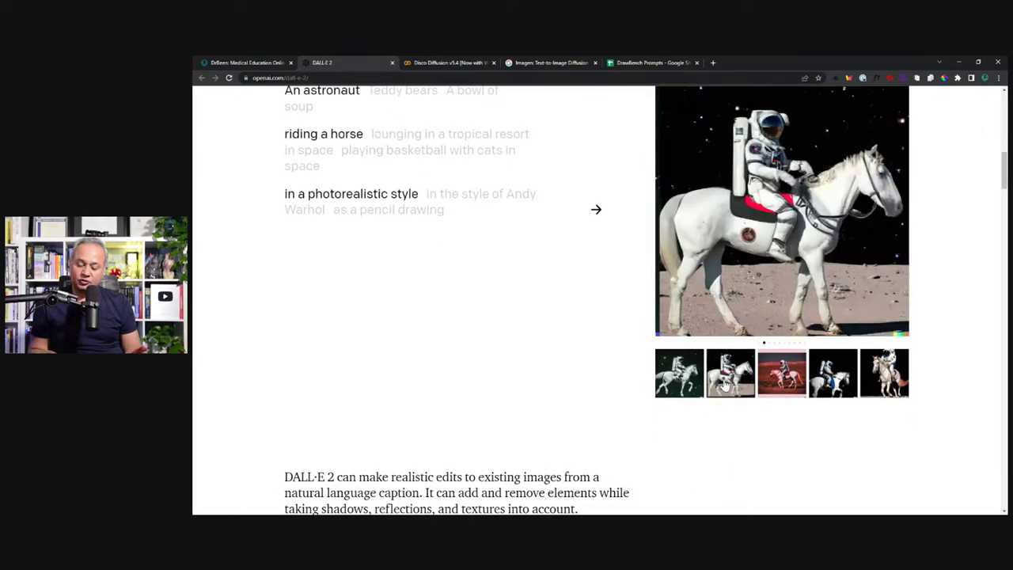
{"action": "scroll", "coordinate": [773, 450], "scroll_direction": "up", "scroll_amount": 1}
{"action": "scroll", "coordinate": [773, 450], "scroll_direction": "up", "scroll_amount": 1}
{"action": "left_click", "coordinate": [773, 482]}
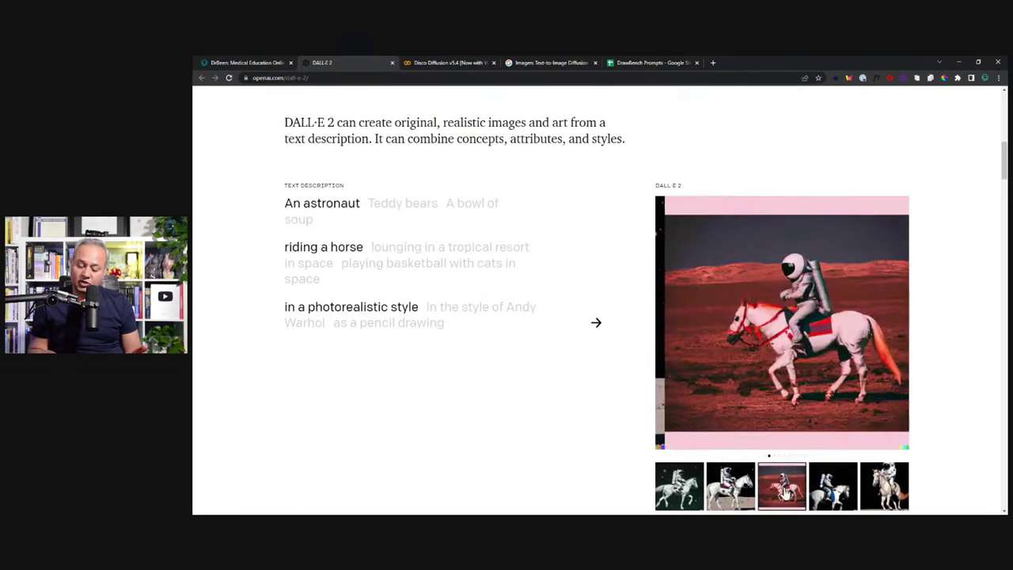
{"action": "left_click", "coordinate": [819, 490]}
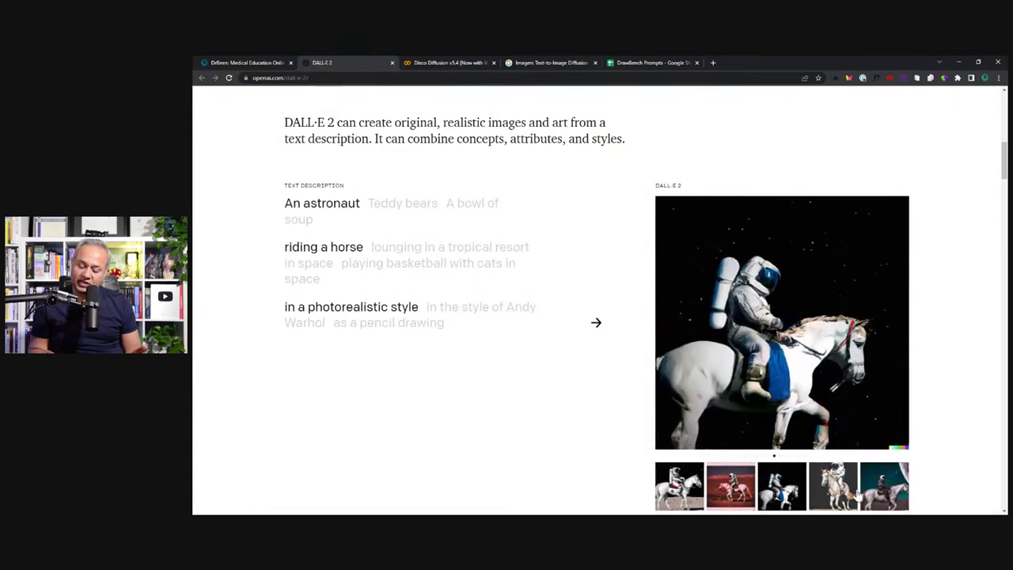
{"action": "left_click", "coordinate": [841, 491]}
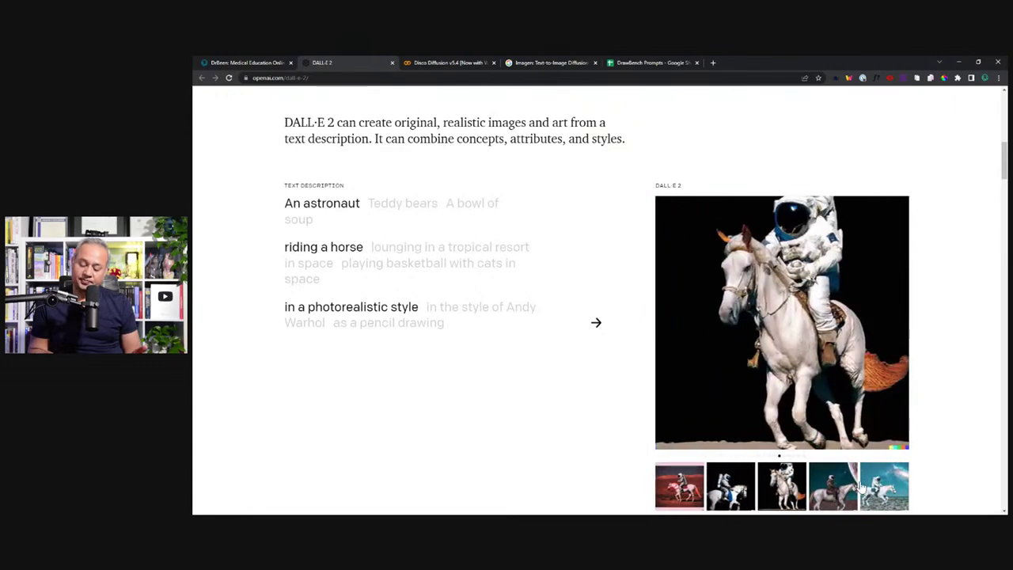
{"action": "left_click", "coordinate": [883, 487]}
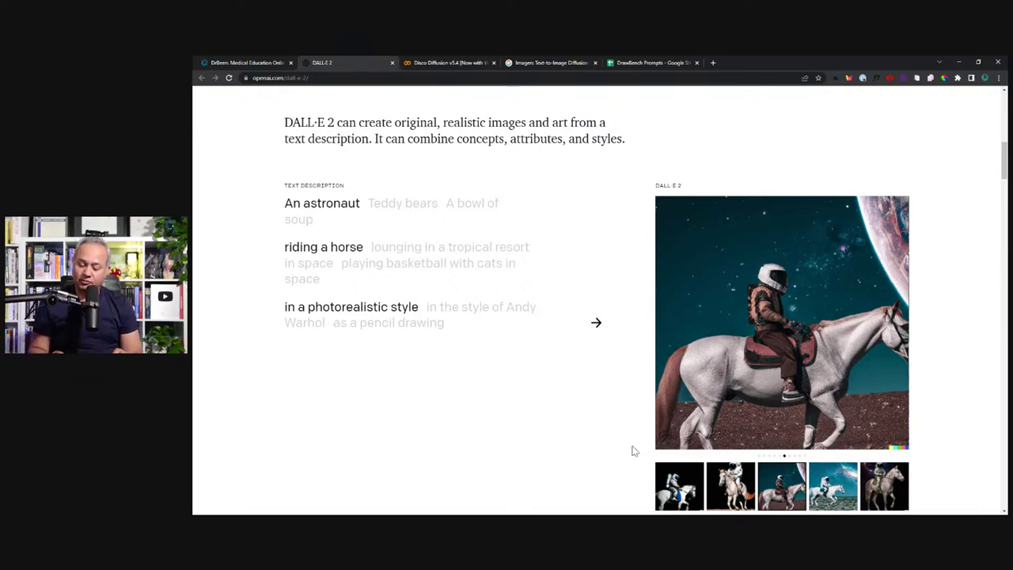
{"action": "left_click", "coordinate": [657, 491]}
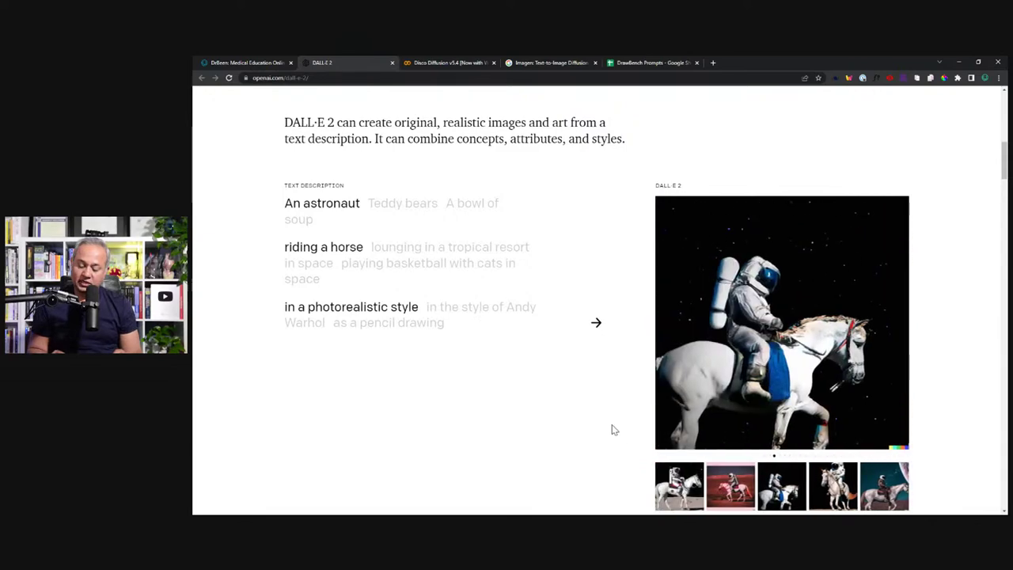
{"action": "left_click", "coordinate": [682, 491]}
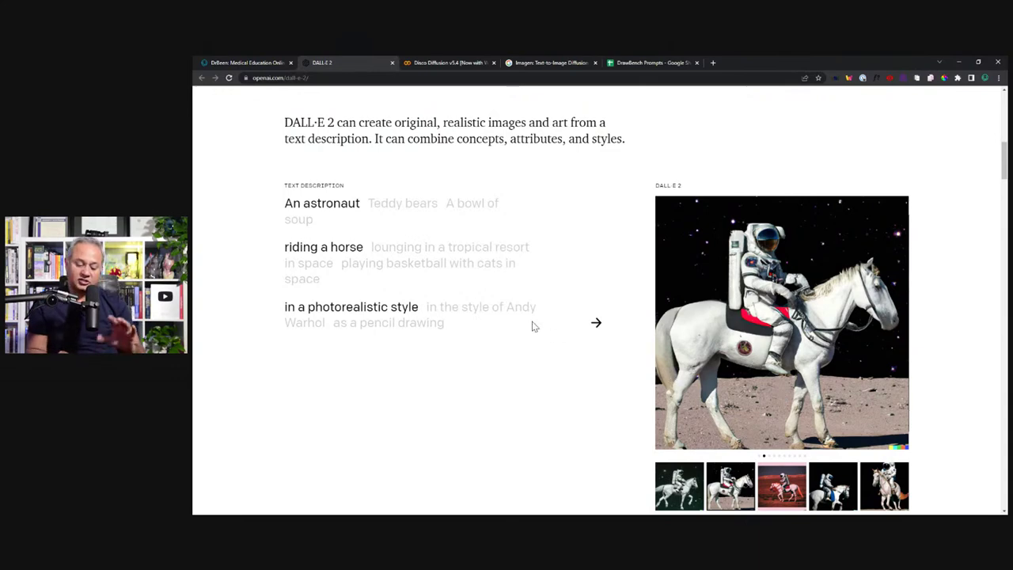
Examine the image editing example that adds a flamingo to the pink pool room
{"action": "scroll", "coordinate": [522, 323], "scroll_direction": "down", "scroll_amount": 2}
{"action": "scroll", "coordinate": [523, 322], "scroll_direction": "down", "scroll_amount": 6}
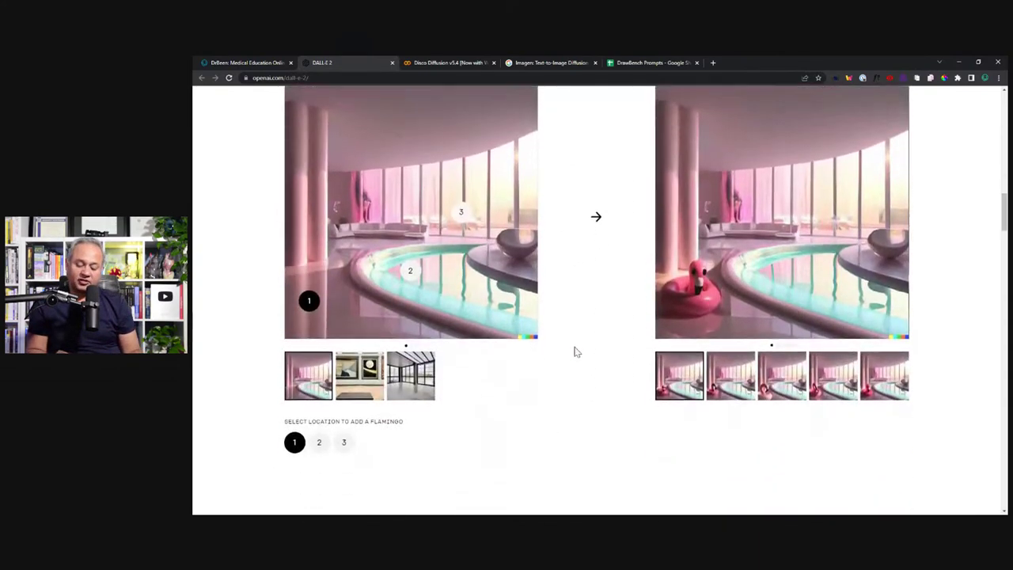
{"action": "scroll", "coordinate": [578, 342], "scroll_direction": "up", "scroll_amount": 1}
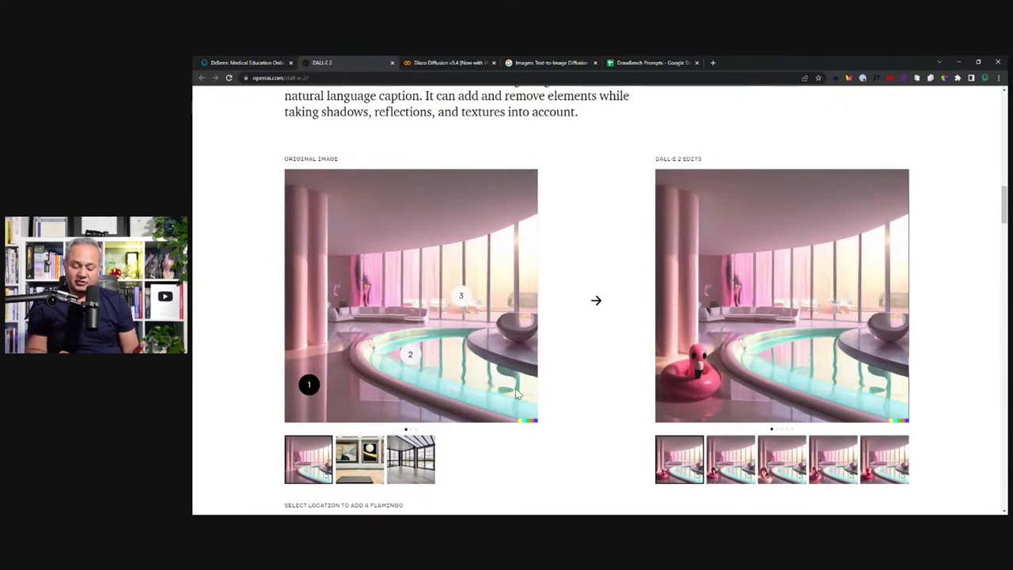
{"action": "scroll", "coordinate": [731, 356], "scroll_direction": "down", "scroll_amount": 1}
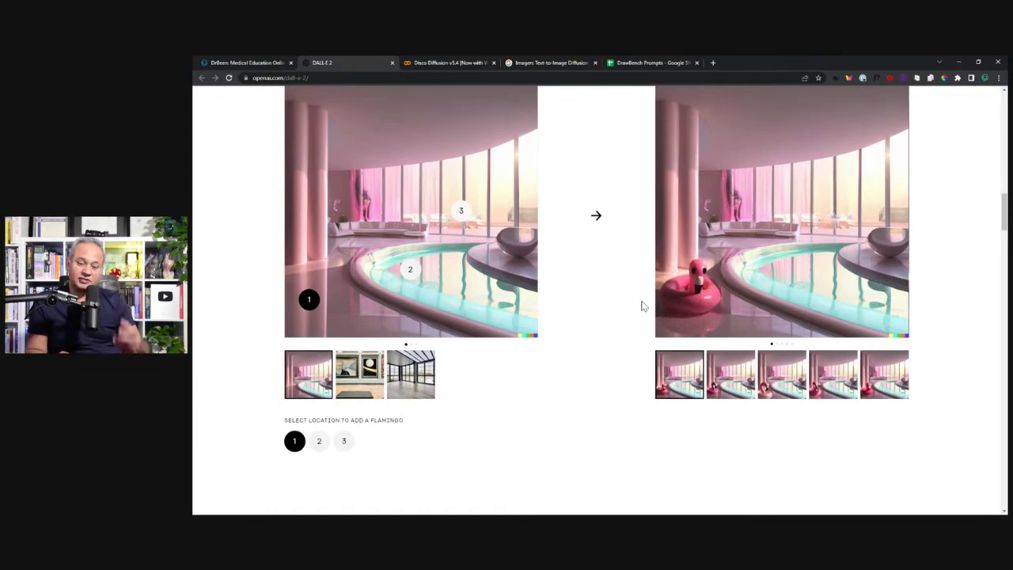
Examine the Girl with a Pearl Earring variations and the DALL·E 1 and DALL·E 2 fox painting comparison
{"action": "scroll", "coordinate": [630, 308], "scroll_direction": "down", "scroll_amount": 6}
{"action": "scroll", "coordinate": [641, 317], "scroll_direction": "up", "scroll_amount": 1}
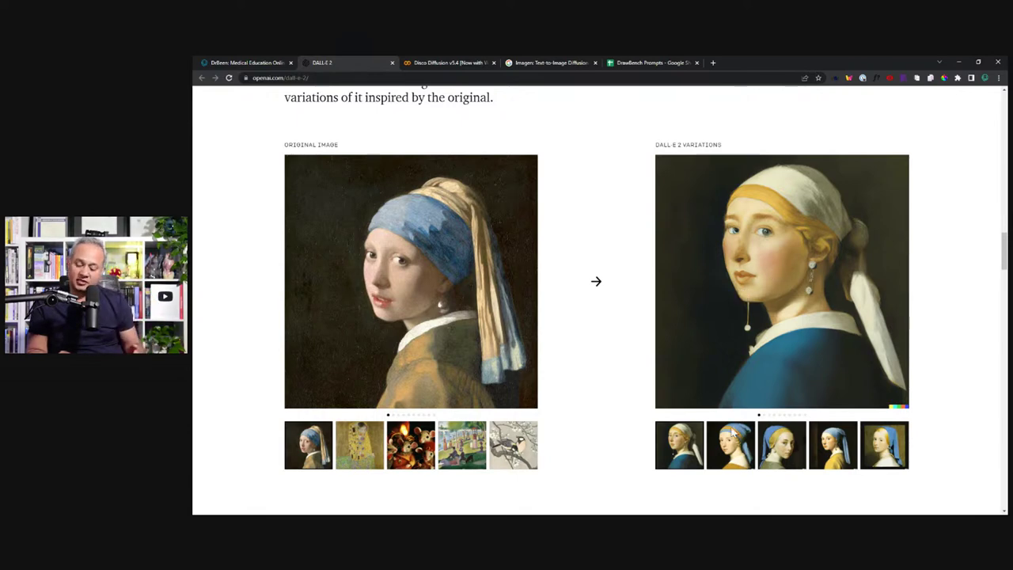
{"action": "scroll", "coordinate": [771, 315], "scroll_direction": "down", "scroll_amount": 2}
{"action": "scroll", "coordinate": [772, 315], "scroll_direction": "down", "scroll_amount": 10}
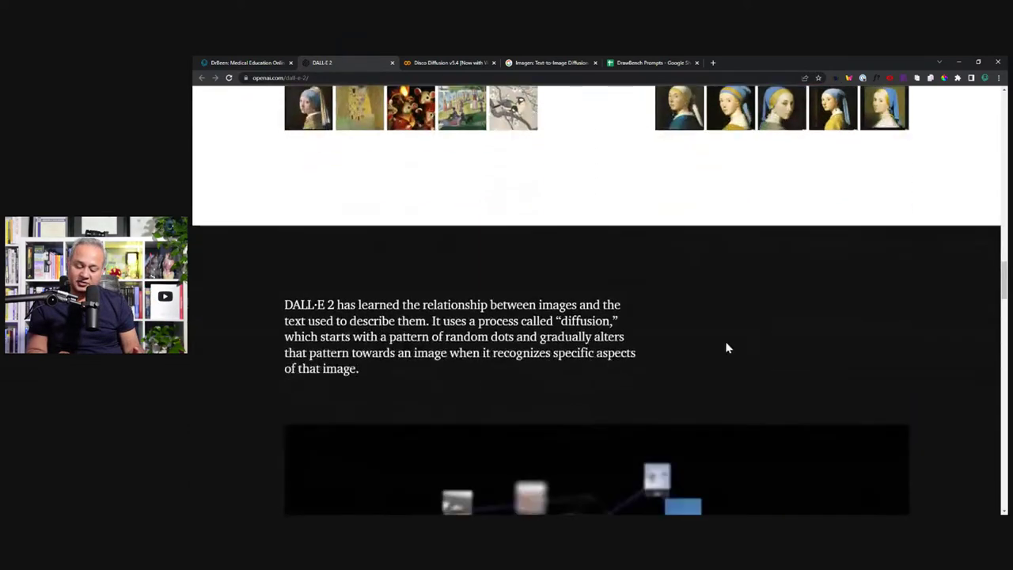
{"action": "scroll", "coordinate": [741, 356], "scroll_direction": "down", "scroll_amount": 3}
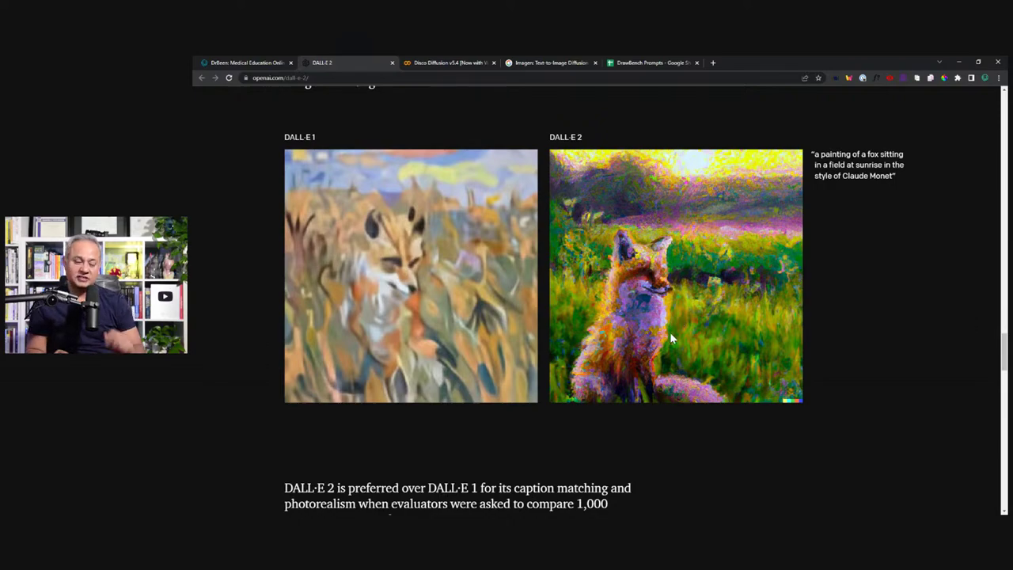
Switch to the Disco Diffusion v5.4 notebook and look through its code, prompts and settings up to the custom model settings
{"action": "left_click", "coordinate": [446, 62]}
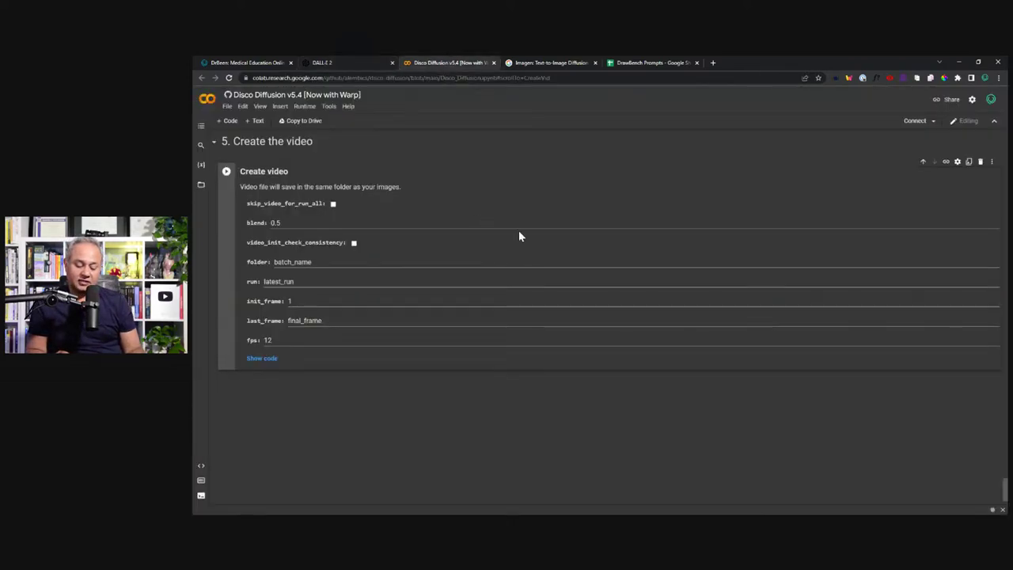
{"action": "scroll", "coordinate": [507, 228], "scroll_direction": "up", "scroll_amount": 5}
{"action": "scroll", "coordinate": [496, 225], "scroll_direction": "up", "scroll_amount": 15}
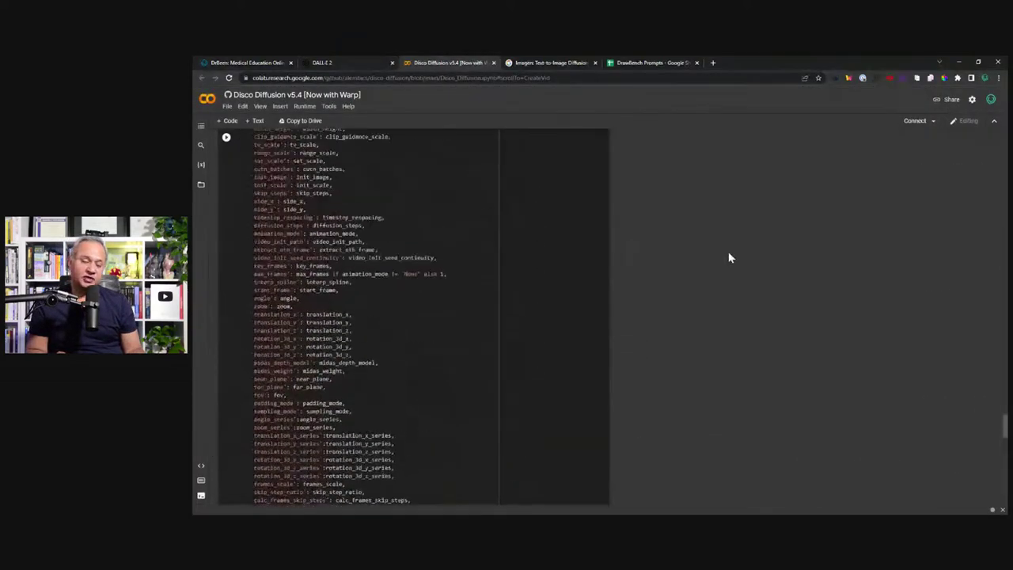
{"action": "scroll", "coordinate": [679, 236], "scroll_direction": "up", "scroll_amount": 20}
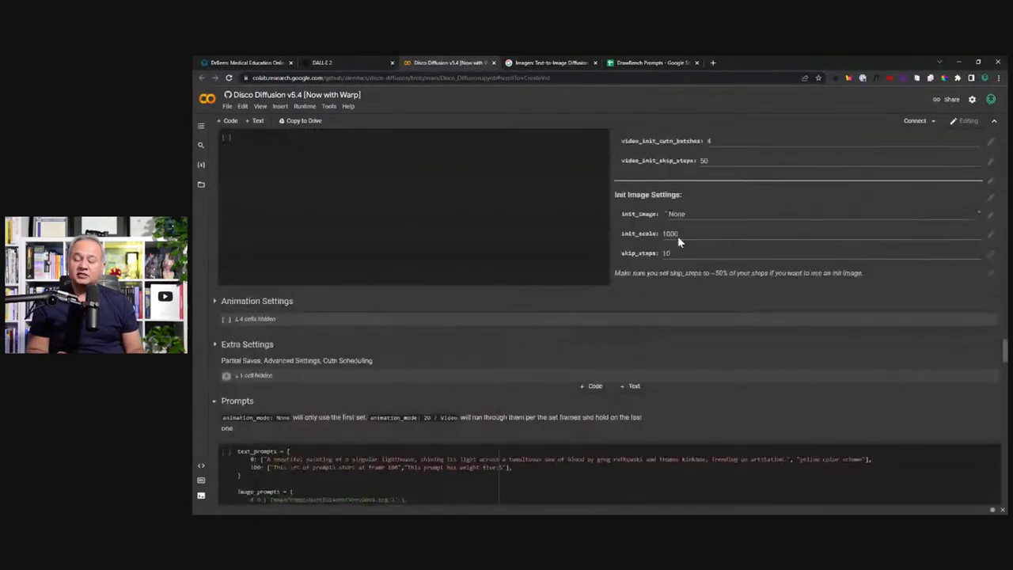
{"action": "scroll", "coordinate": [678, 241], "scroll_direction": "up", "scroll_amount": 10}
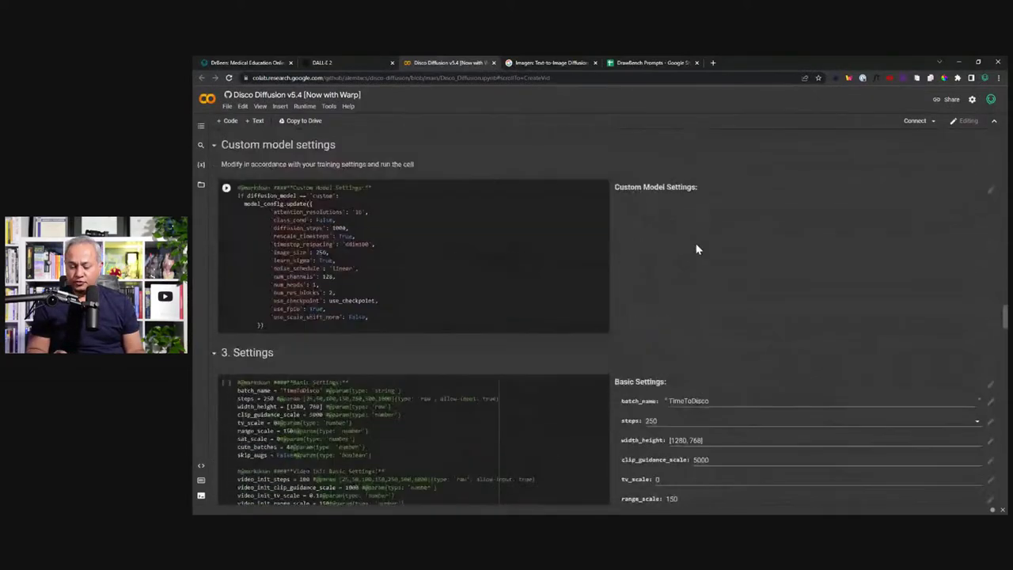
Search Google for "disco diffusion images" in a new browser tab
{"action": "left_click", "coordinate": [712, 63]}
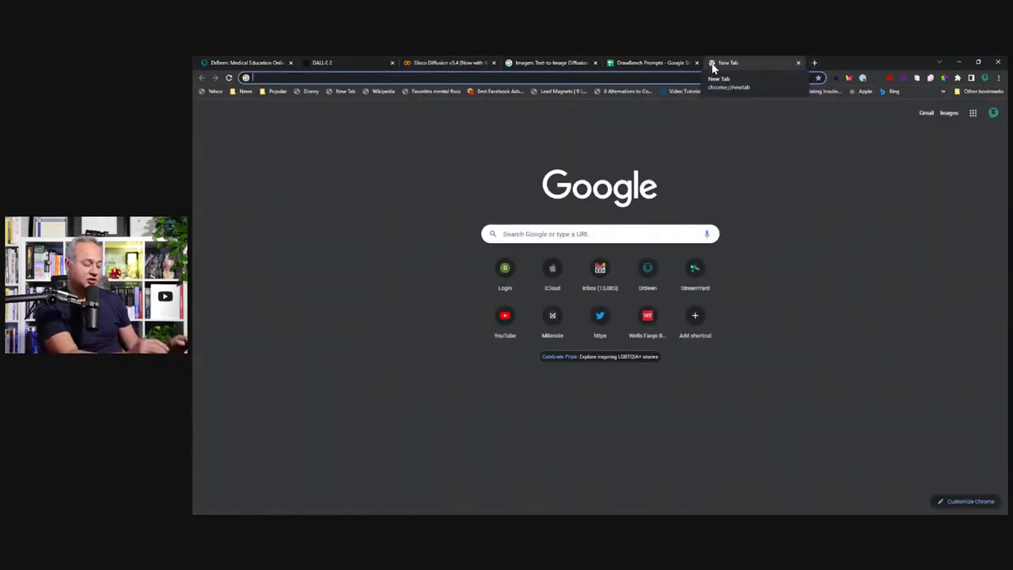
{"action": "type", "text": "i"}
{"action": "key", "text": "BackSpace"}
{"action": "key", "text": "BackSpace"}
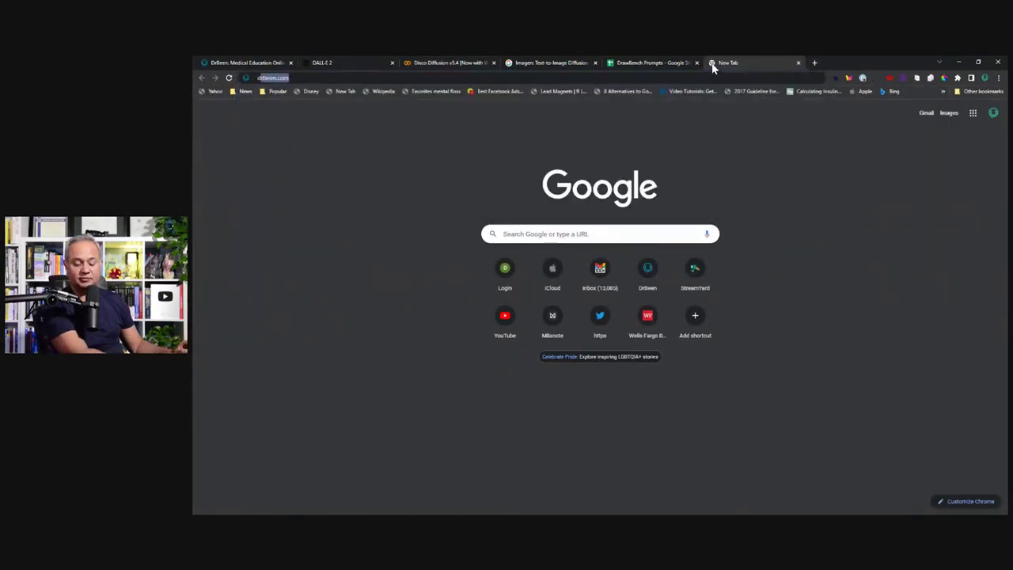
{"action": "type", "text": "disco"}
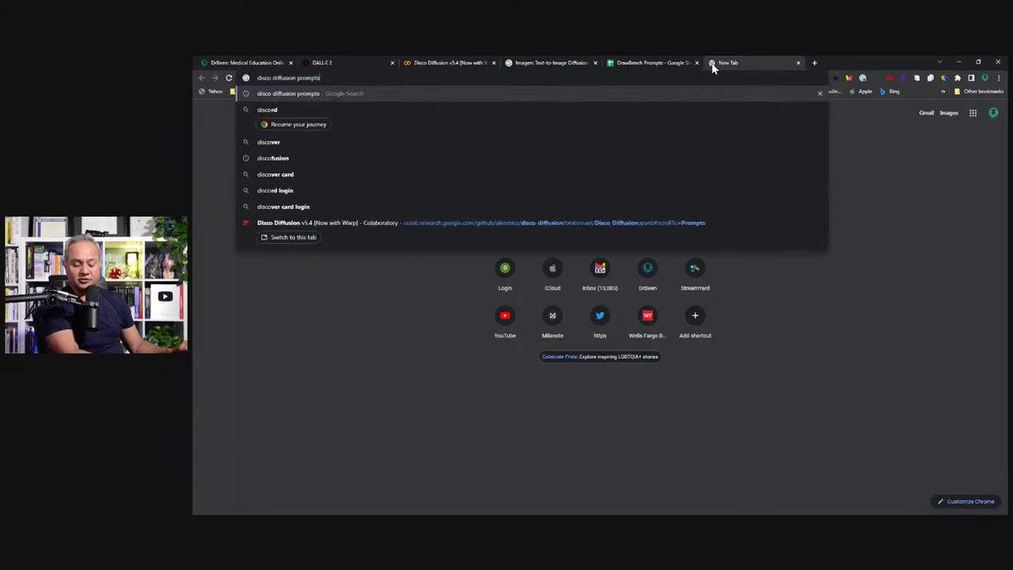
{"action": "type", "text": " diffusion images"}
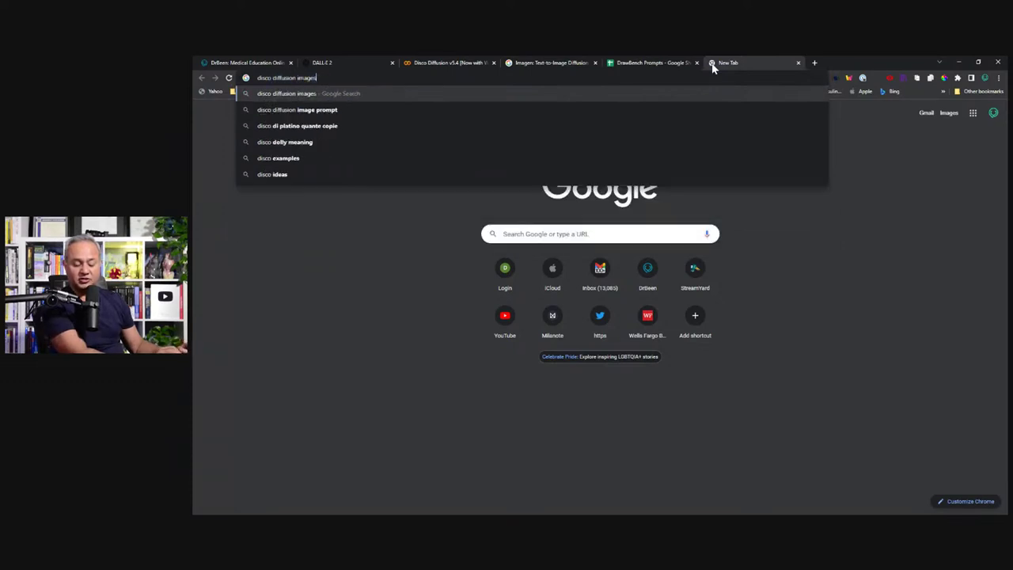
{"action": "key", "text": "Return"}
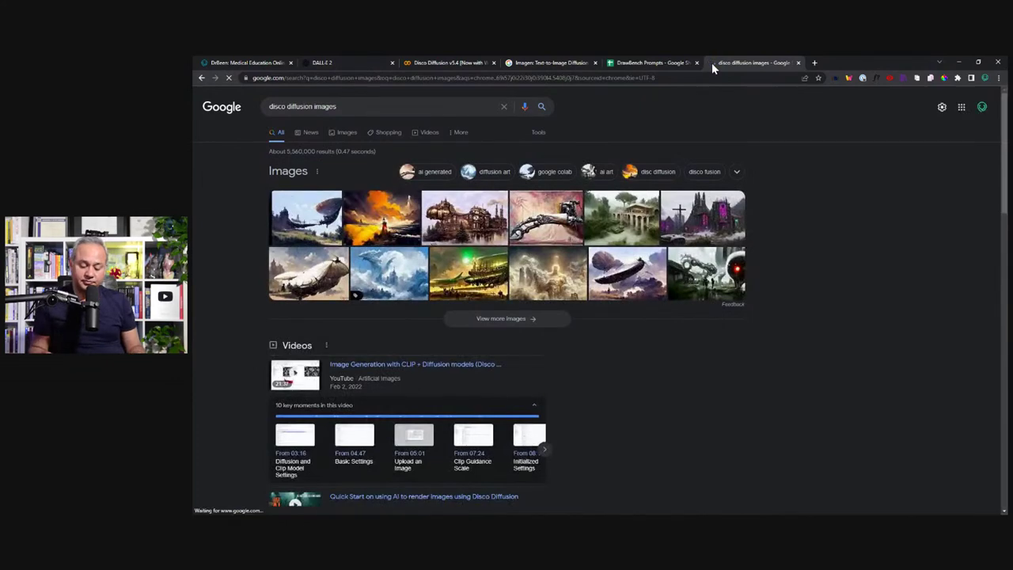
Preview the airship landscape and the lighthouse cheatsheet picture in the image results, and return to the web results
{"action": "left_click", "coordinate": [324, 218]}
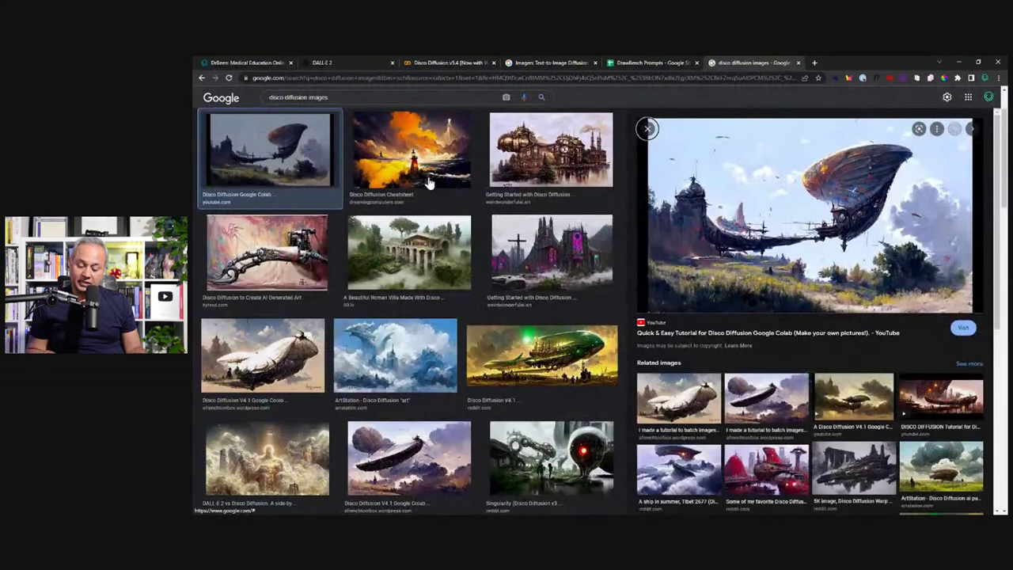
{"action": "left_click", "coordinate": [428, 181]}
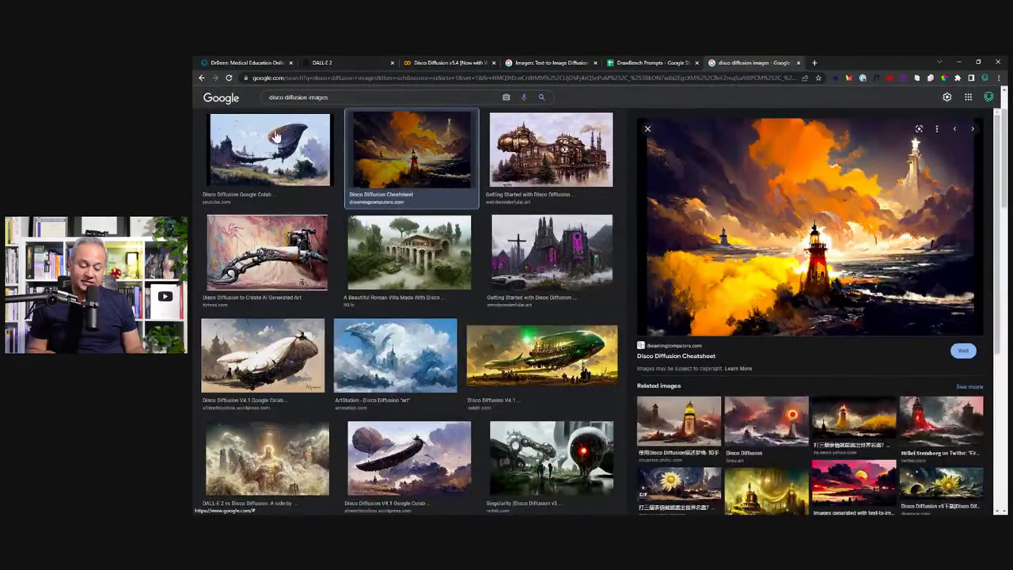
{"action": "left_click", "coordinate": [199, 77]}
Open the Disco Diffusion Cheatsheet guide from the results and view its lighthouse painting at 125% page zoom
{"action": "scroll", "coordinate": [330, 350], "scroll_direction": "down", "scroll_amount": 4}
{"action": "scroll", "coordinate": [340, 358], "scroll_direction": "down", "scroll_amount": 1}
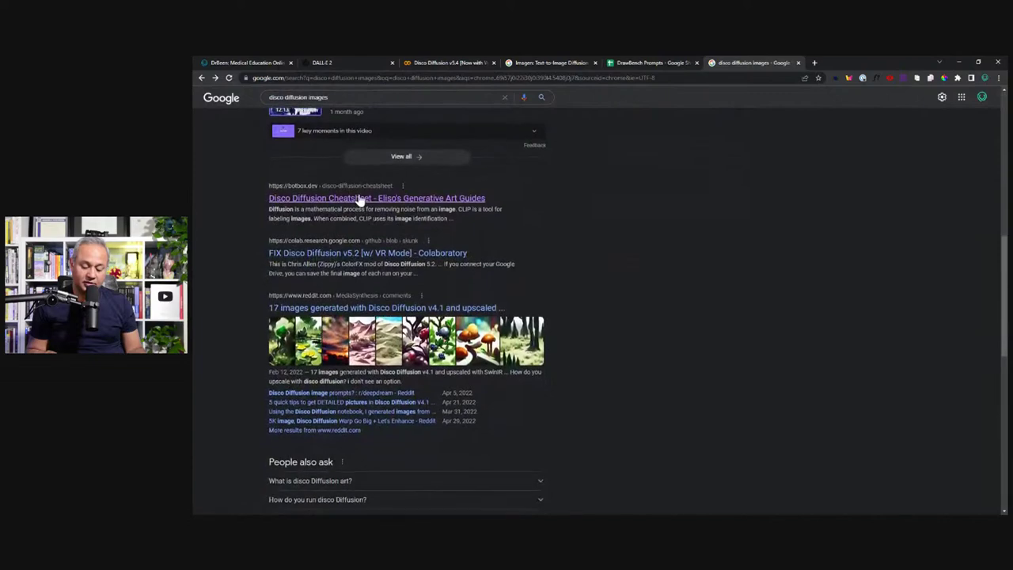
{"action": "left_click", "coordinate": [362, 199]}
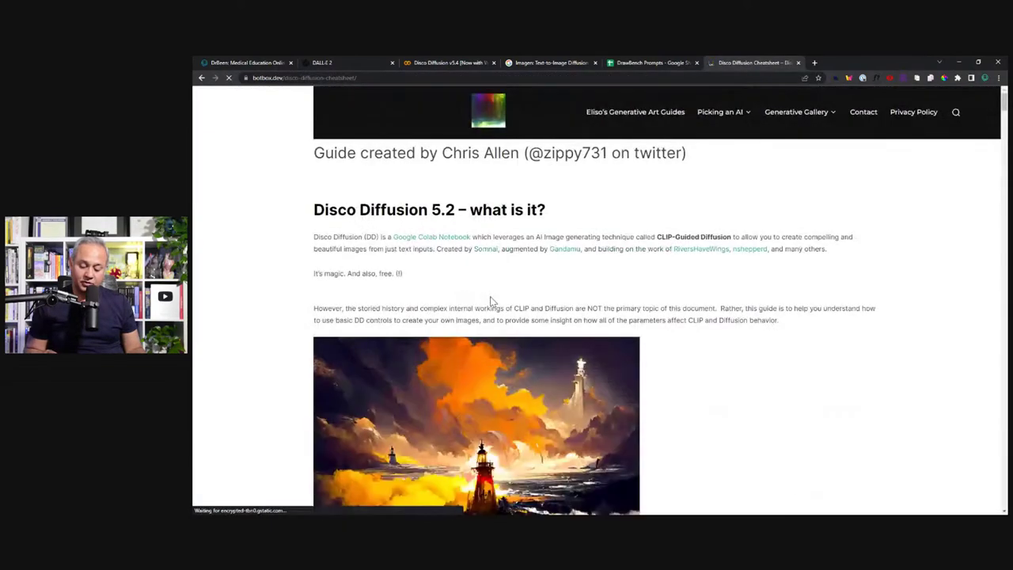
{"action": "scroll", "coordinate": [678, 338], "scroll_direction": "down", "scroll_amount": 2}
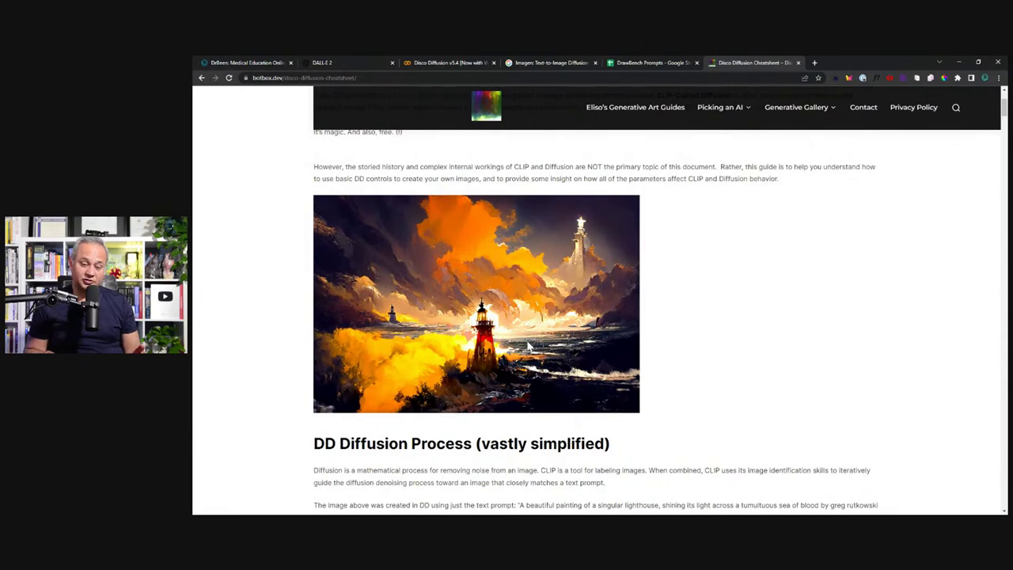
{"action": "key", "text": "ctrl+plus"}
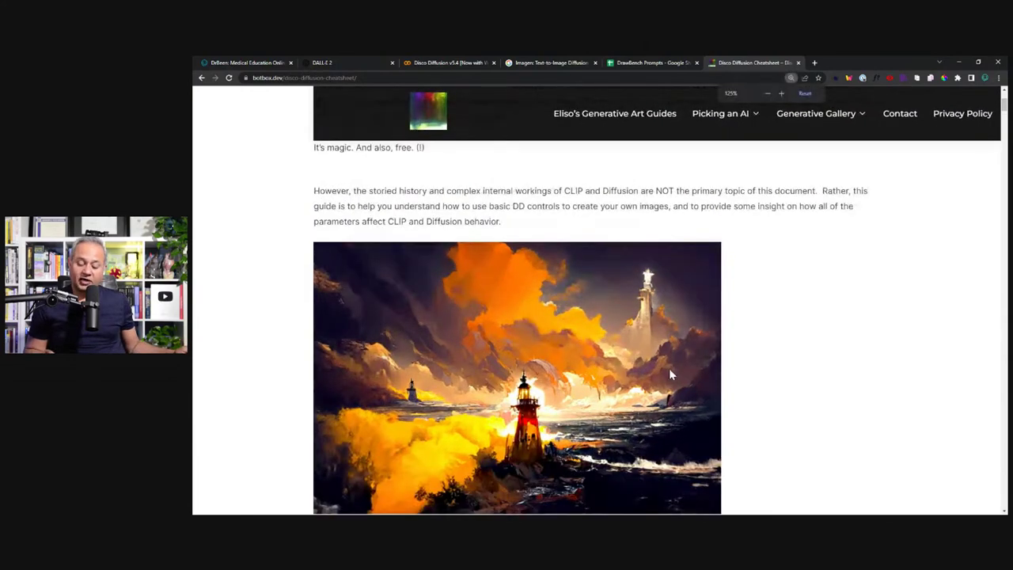
{"action": "scroll", "coordinate": [672, 372], "scroll_direction": "down", "scroll_amount": 1}
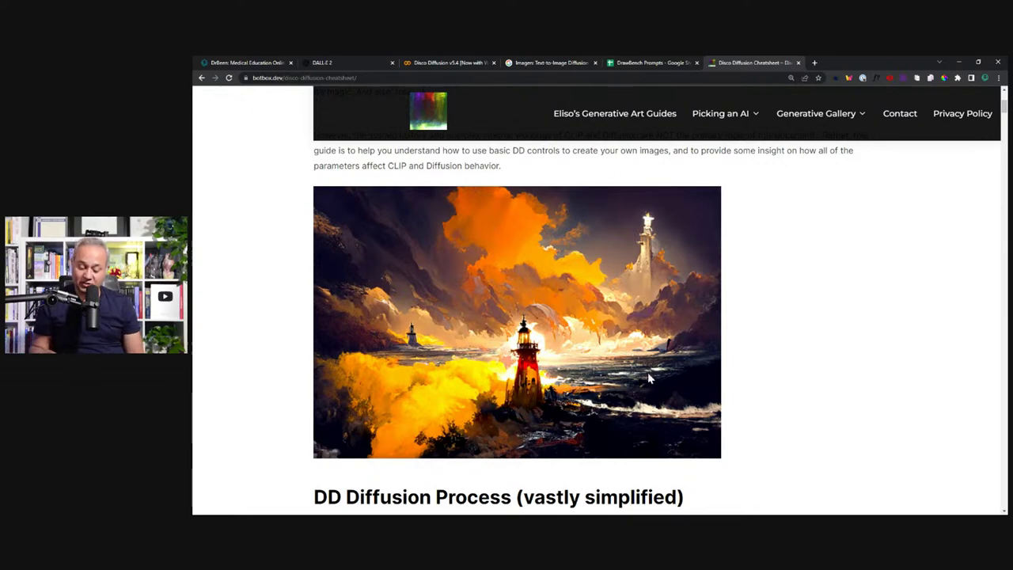
Examine the lighthouse text prompt and the image sequence for steps 1, 50, 100, 150 and 200, enlarging the page to 300%
{"action": "scroll", "coordinate": [640, 385], "scroll_direction": "down", "scroll_amount": 2}
{"action": "scroll", "coordinate": [568, 339], "scroll_direction": "down", "scroll_amount": 5}
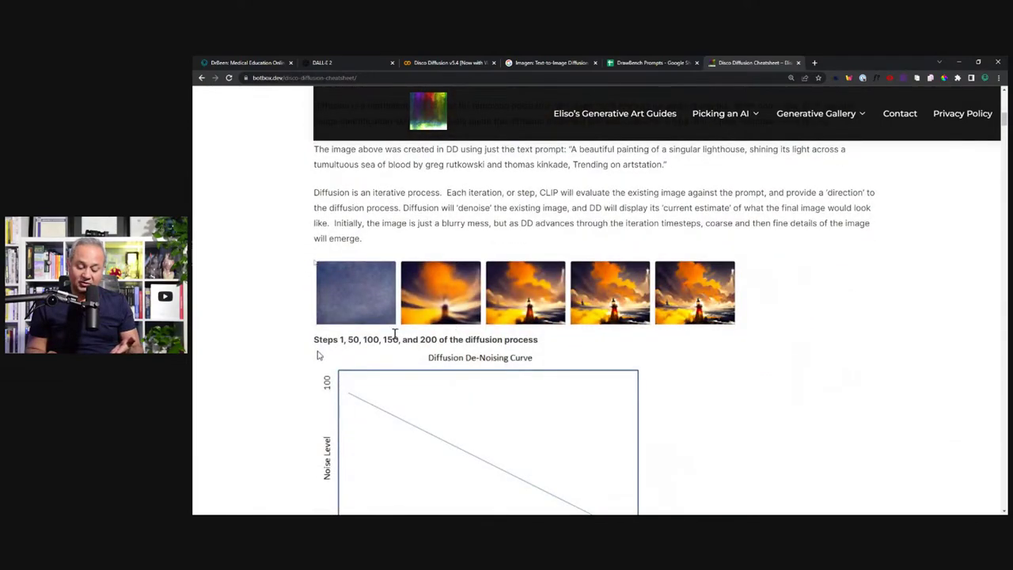
{"action": "scroll", "coordinate": [413, 323], "scroll_direction": "down", "scroll_amount": 1}
{"action": "scroll", "coordinate": [413, 325], "scroll_direction": "up", "scroll_amount": 1}
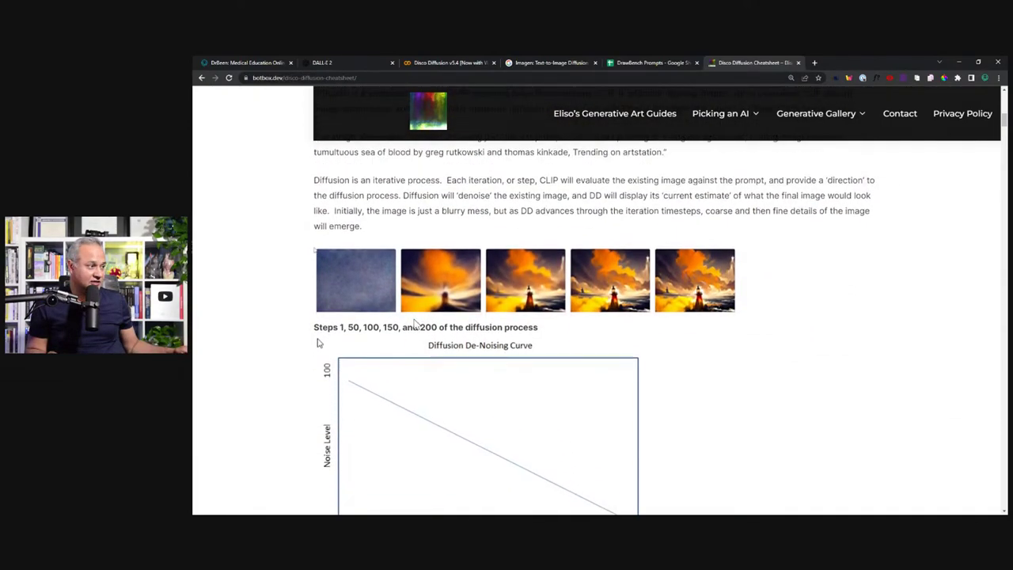
{"action": "scroll", "coordinate": [413, 323], "scroll_direction": "up", "scroll_amount": 5}
{"action": "scroll", "coordinate": [448, 361], "scroll_direction": "up", "scroll_amount": 2}
{"action": "scroll", "coordinate": [459, 356], "scroll_direction": "down", "scroll_amount": 4}
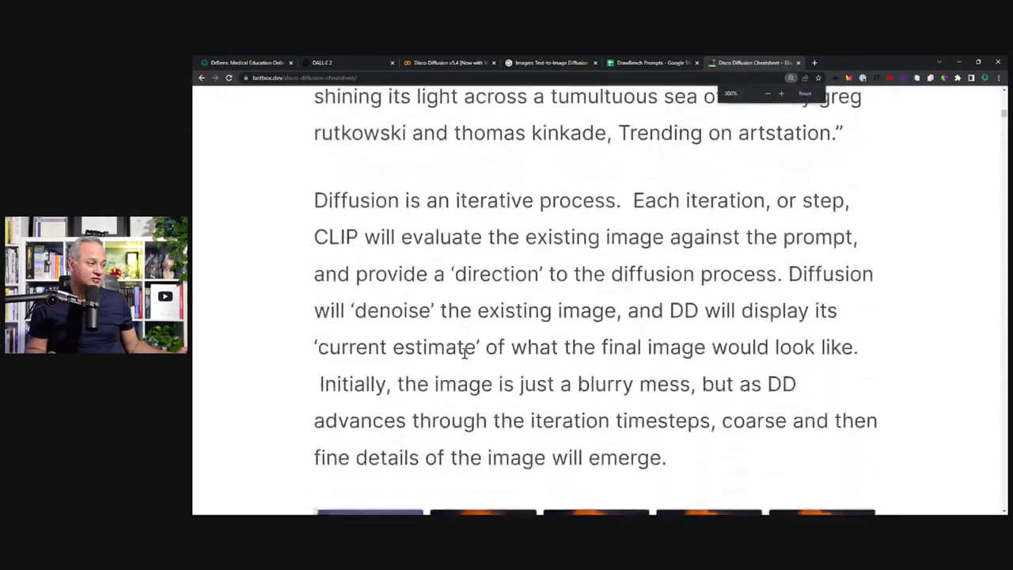
{"action": "scroll", "coordinate": [465, 353], "scroll_direction": "down", "scroll_amount": 4}
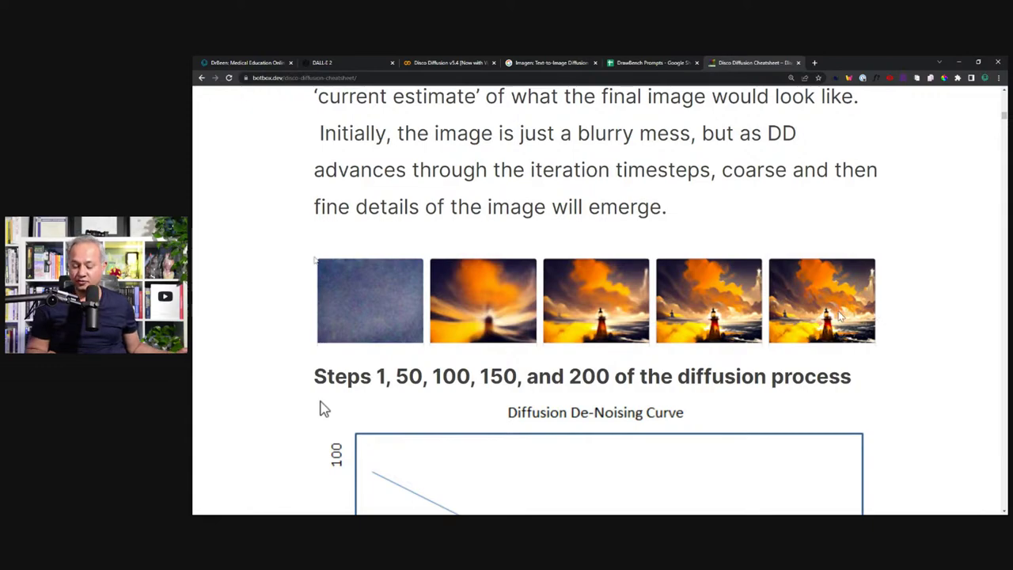
Skim the rest of the diffusion explanation down to the basic settings section and reset the page zoom to 100%
{"action": "scroll", "coordinate": [792, 317], "scroll_direction": "down", "scroll_amount": 10}
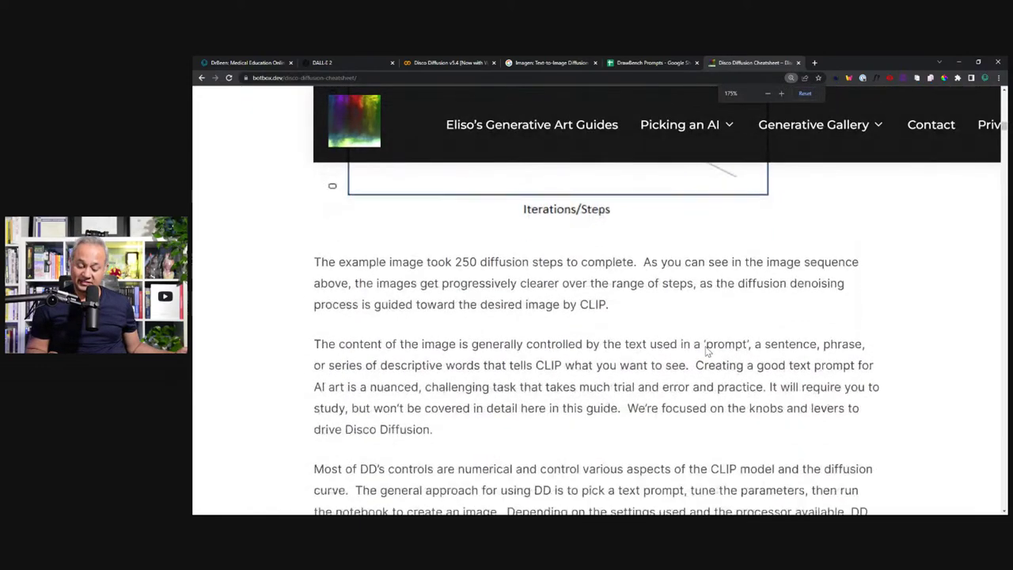
{"action": "scroll", "coordinate": [705, 350], "scroll_direction": "down", "scroll_amount": 3}
{"action": "key", "text": "ctrl+0"}
{"action": "scroll", "coordinate": [703, 348], "scroll_direction": "down", "scroll_amount": 1}
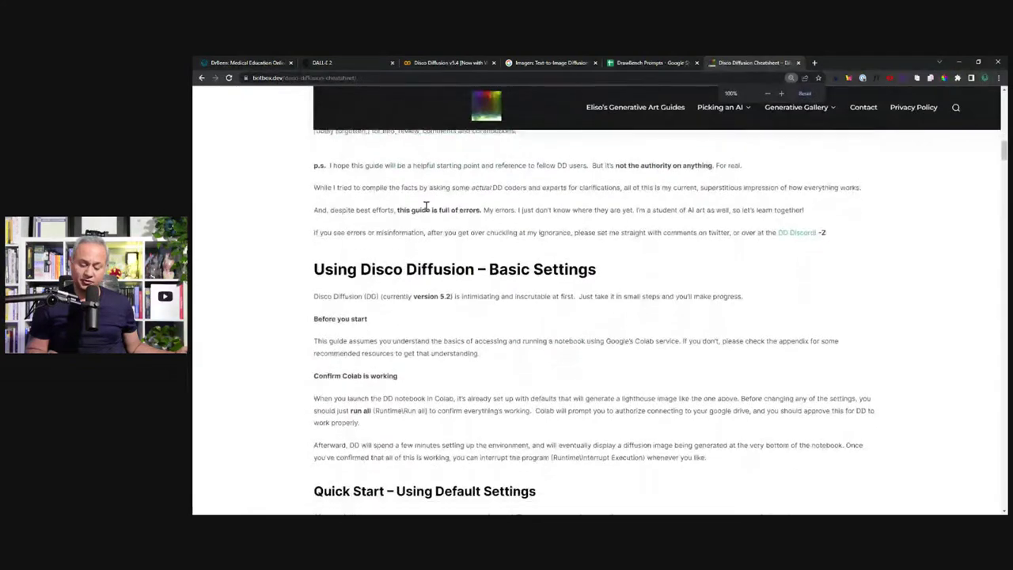
Return to the search results, open the Accomplice page on Disco Diffusion and browse the images created with the model
{"action": "left_click", "coordinate": [201, 78]}
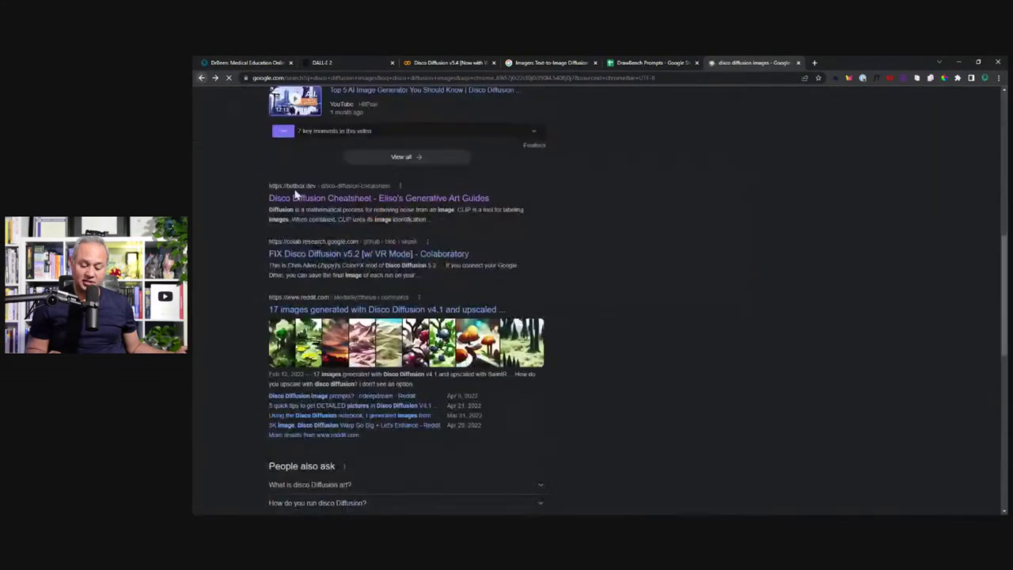
{"action": "scroll", "coordinate": [492, 311], "scroll_direction": "down", "scroll_amount": 1}
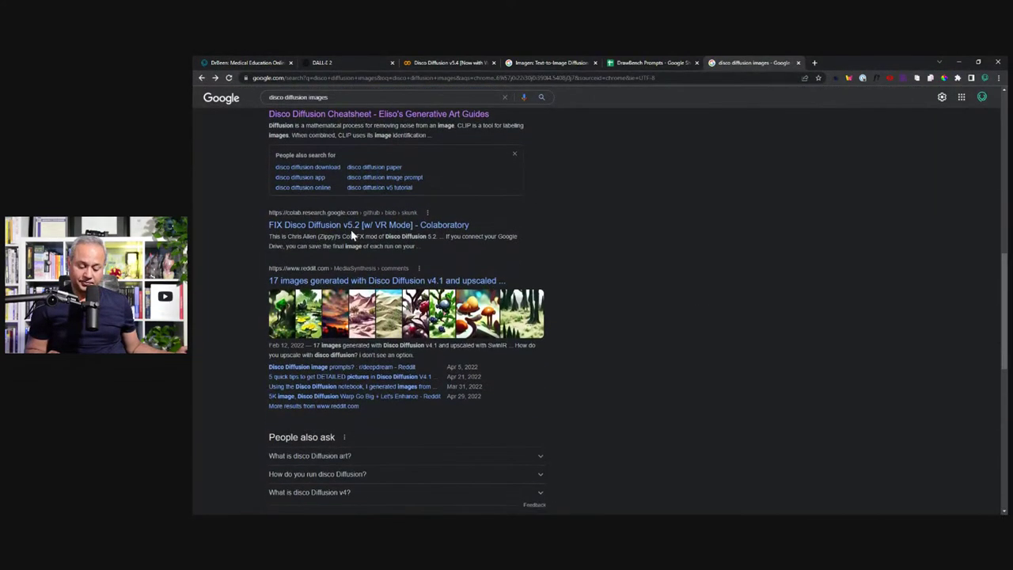
{"action": "scroll", "coordinate": [364, 248], "scroll_direction": "down", "scroll_amount": 4}
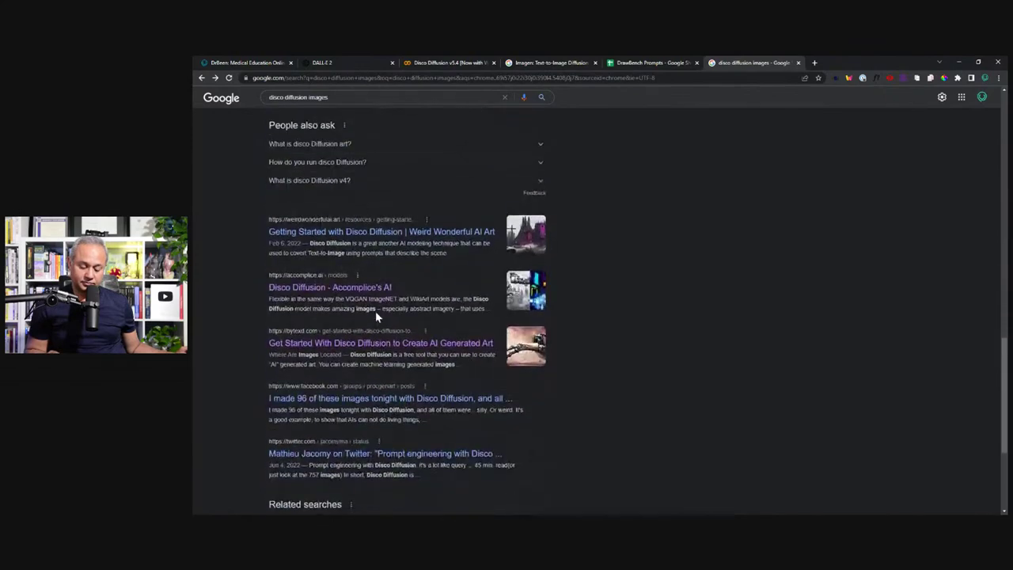
{"action": "left_click", "coordinate": [371, 289]}
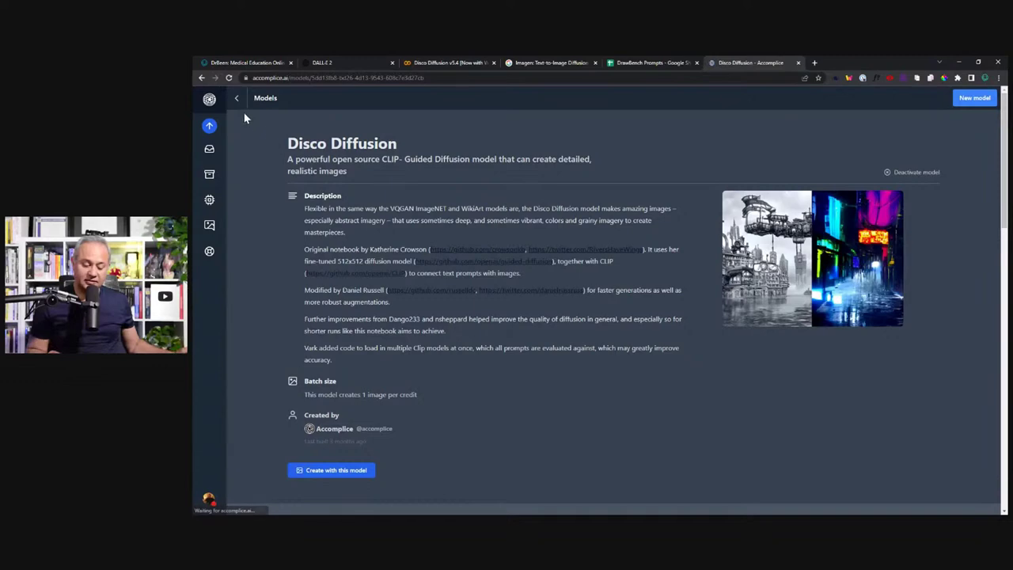
{"action": "scroll", "coordinate": [449, 270], "scroll_direction": "down", "scroll_amount": 6}
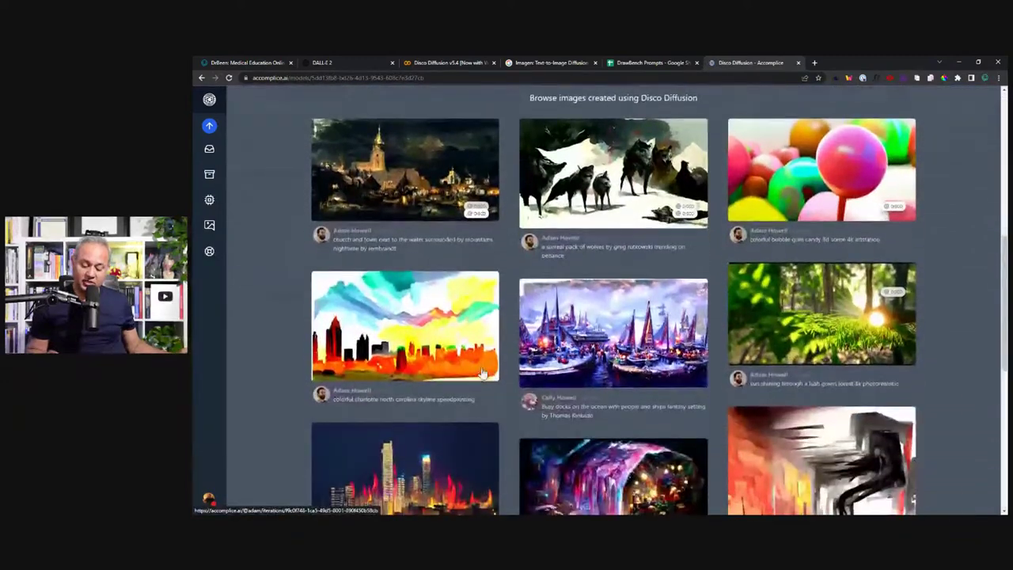
View the nighttime church and town image in the style of Rembrandt, and go back to the search results
{"action": "left_click", "coordinate": [440, 224]}
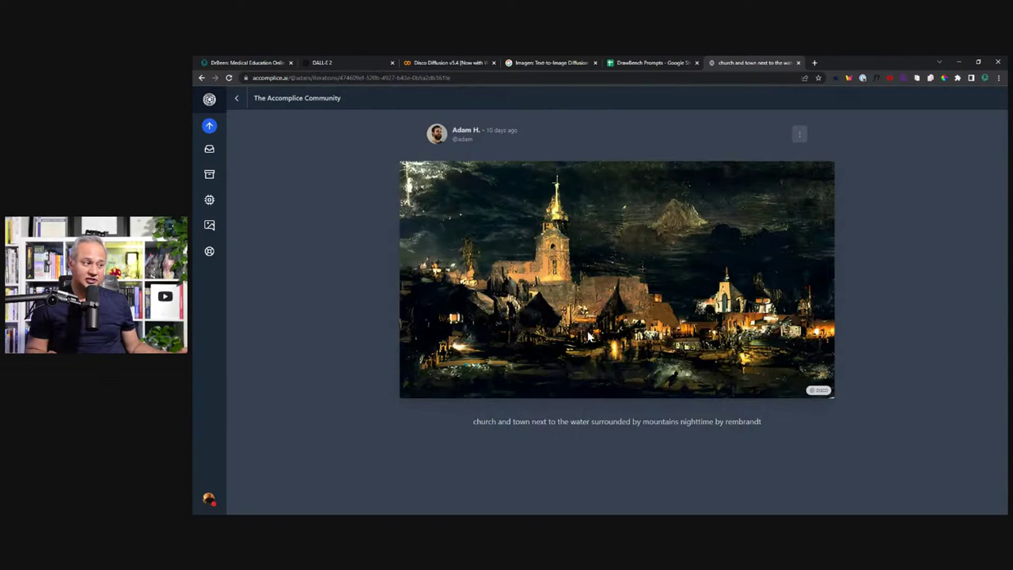
{"action": "left_click", "coordinate": [203, 78]}
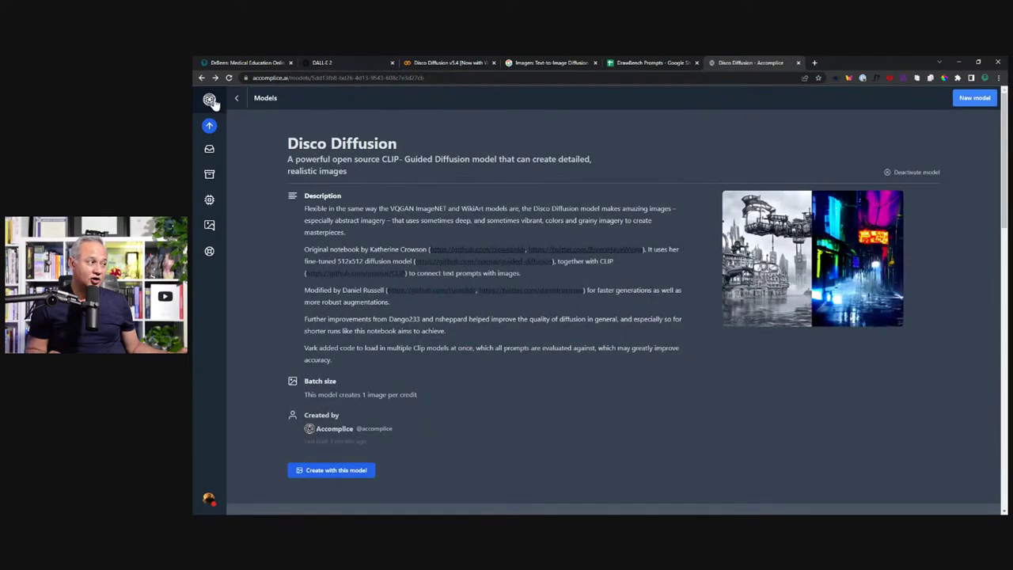
{"action": "left_click", "coordinate": [203, 78]}
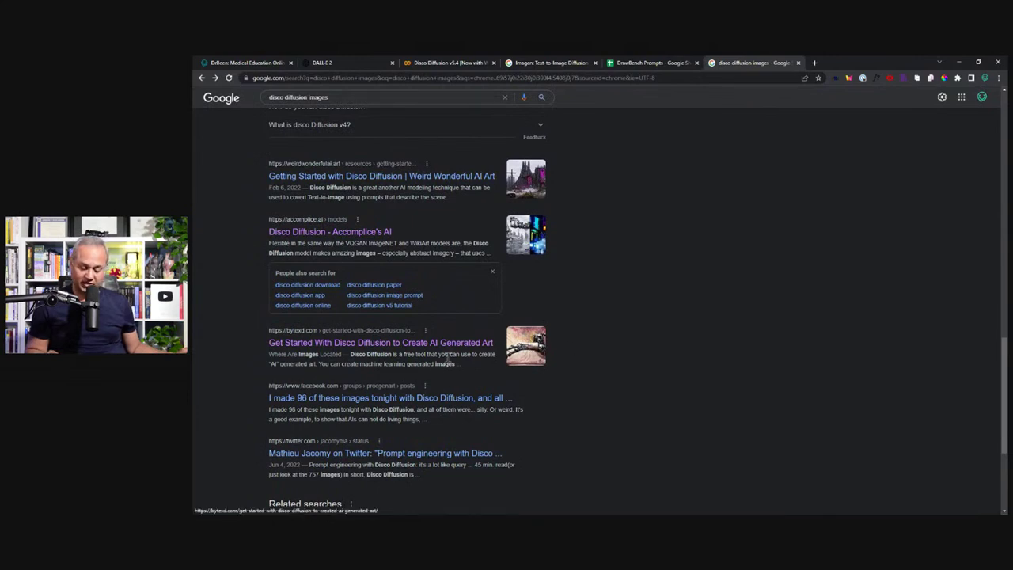
Open the ByteXD article on getting started with Disco Diffusion, view its mechanical arm picture enlarged and close the enlarged view
{"action": "scroll", "coordinate": [459, 354], "scroll_direction": "down", "scroll_amount": 3}
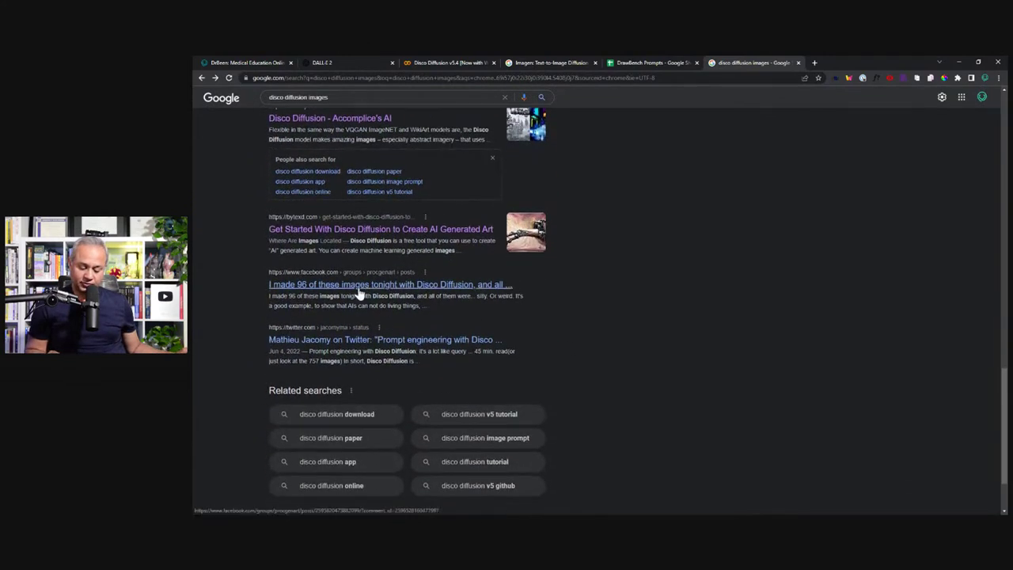
{"action": "left_click", "coordinate": [373, 229]}
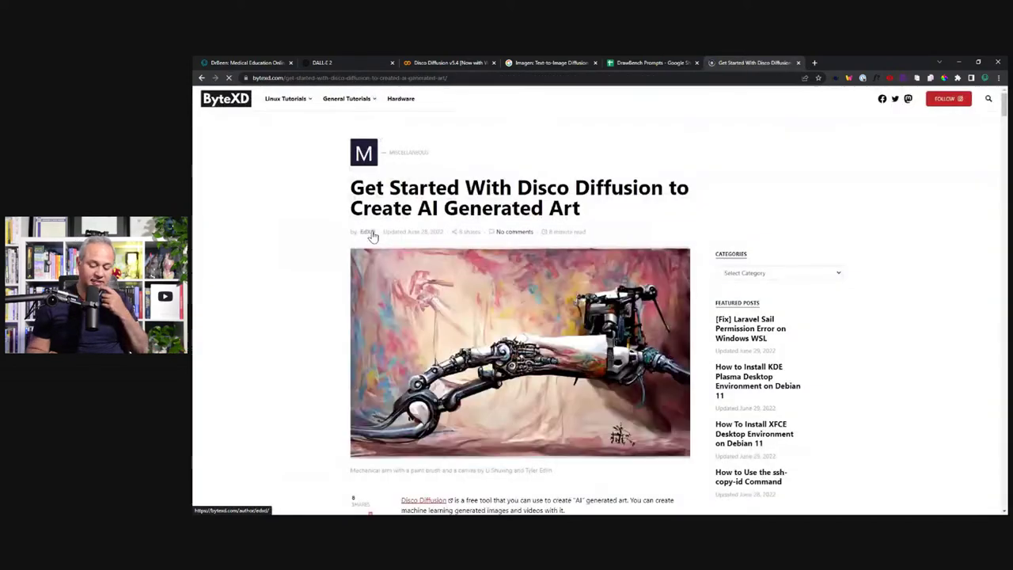
{"action": "scroll", "coordinate": [475, 368], "scroll_direction": "down", "scroll_amount": 2}
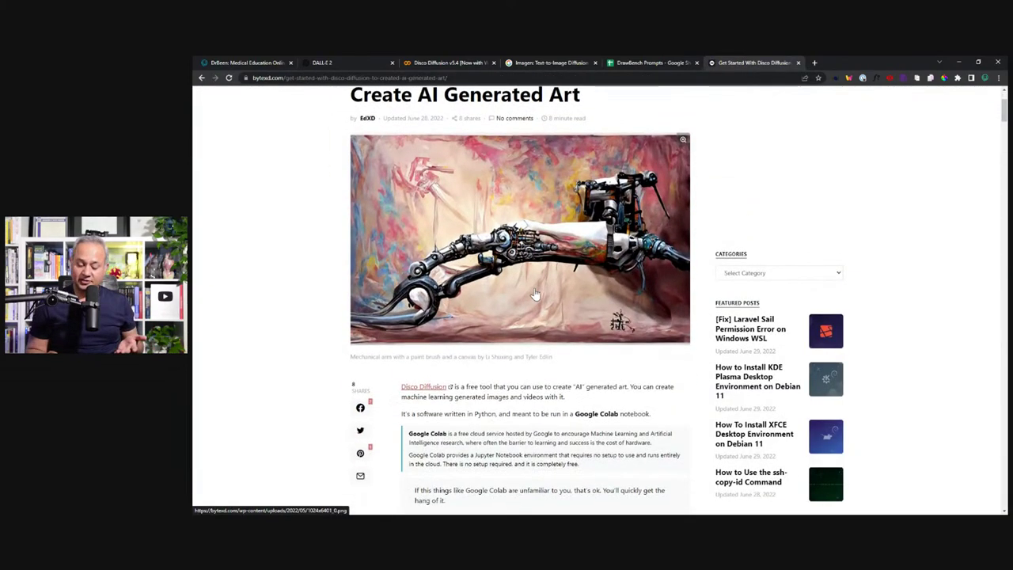
{"action": "left_click", "coordinate": [535, 295]}
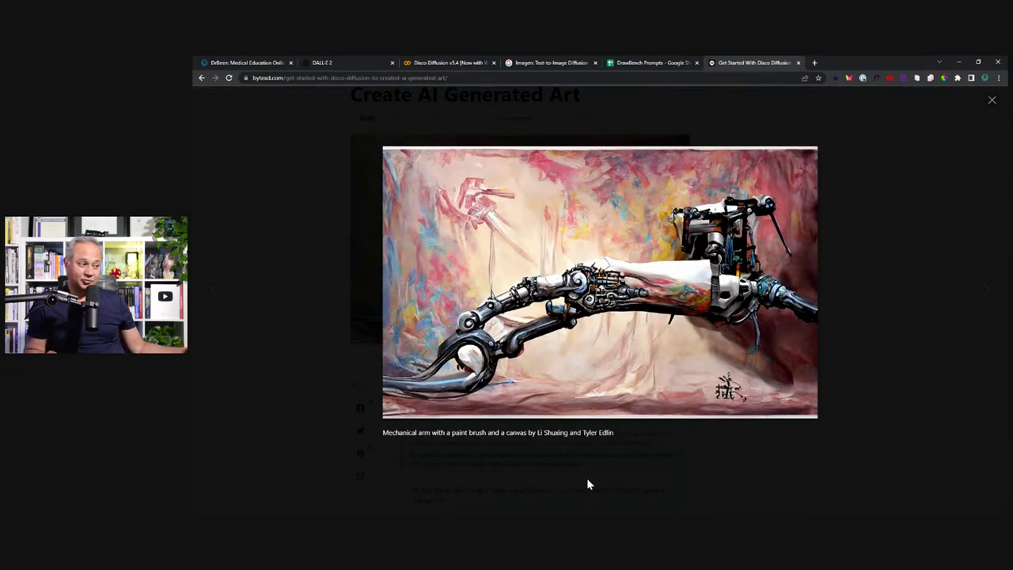
{"action": "left_click", "coordinate": [624, 421]}
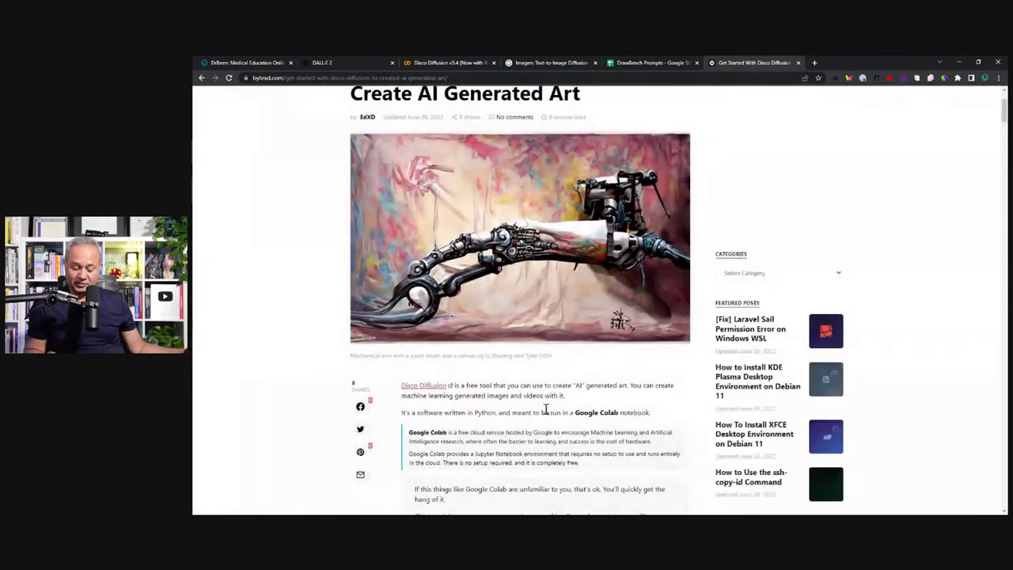
Skim the ByteXD Disco Diffusion article through the Colab notebook and GPU status steps down to connecting to Google Drive
{"action": "scroll", "coordinate": [546, 410], "scroll_direction": "down", "scroll_amount": 2}
{"action": "scroll", "coordinate": [546, 410], "scroll_direction": "down", "scroll_amount": 8}
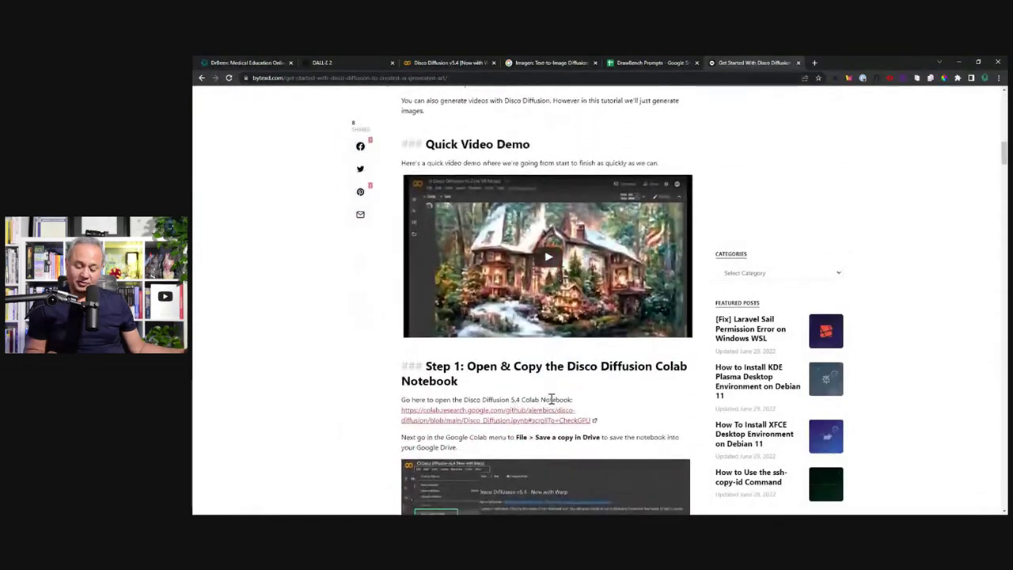
{"action": "scroll", "coordinate": [546, 404], "scroll_direction": "down", "scroll_amount": 10}
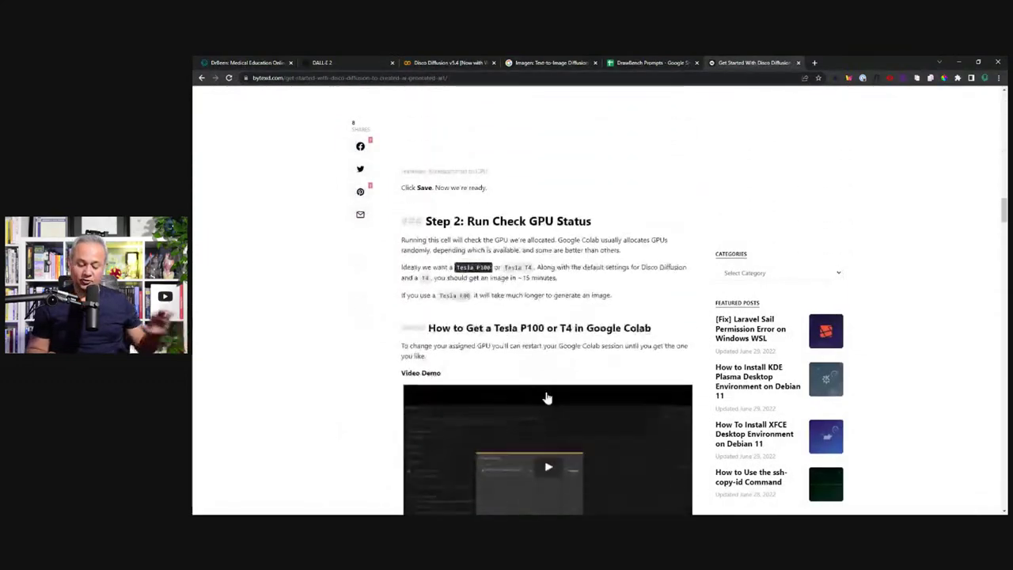
{"action": "scroll", "coordinate": [556, 380], "scroll_direction": "down", "scroll_amount": 2}
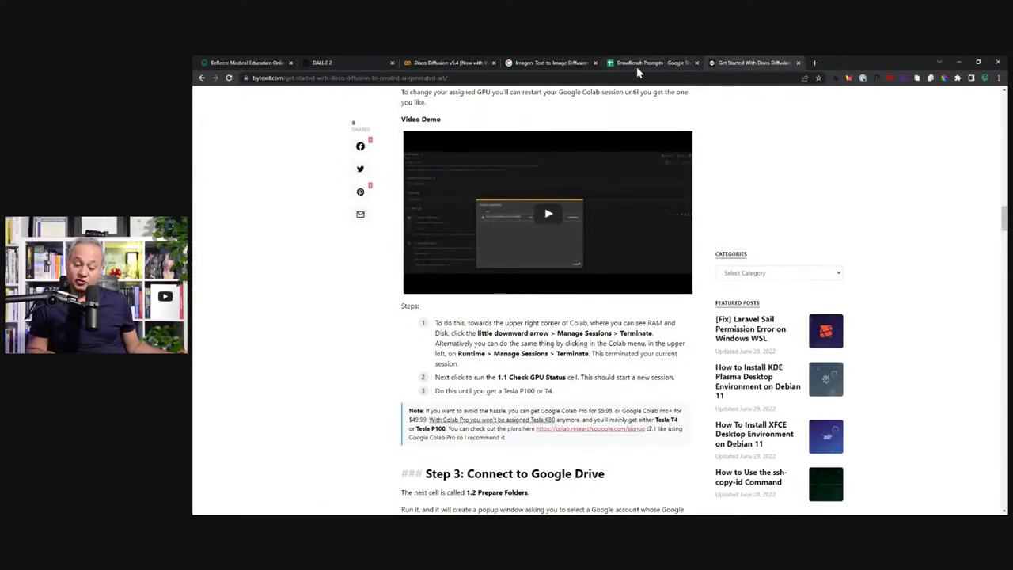
Switch to the Google Imagen page and browse its sample images down to the text-to-image diffusion model diagram
{"action": "left_click", "coordinate": [556, 63]}
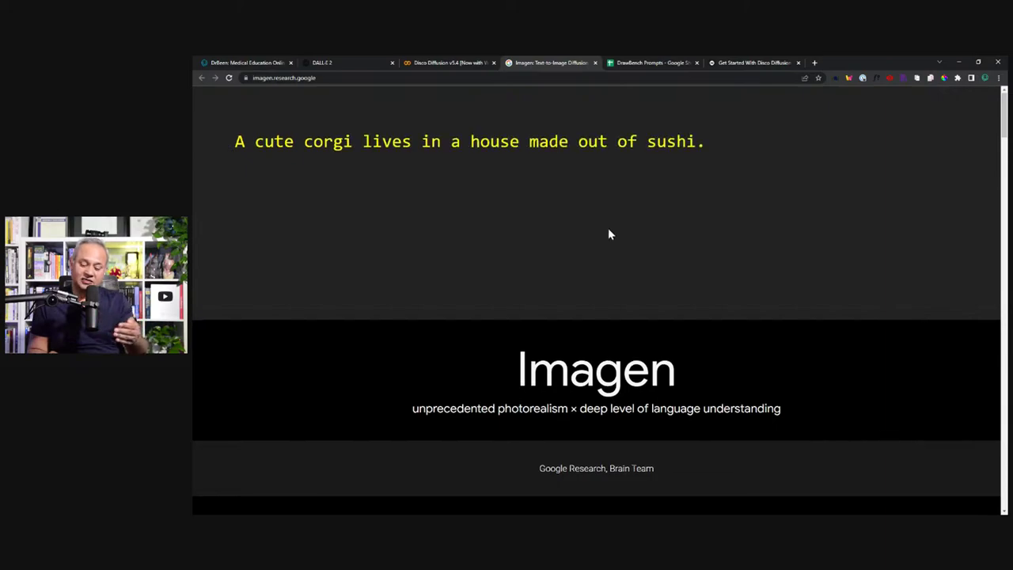
{"action": "scroll", "coordinate": [608, 229], "scroll_direction": "down", "scroll_amount": 4}
{"action": "scroll", "coordinate": [608, 228], "scroll_direction": "down", "scroll_amount": 10}
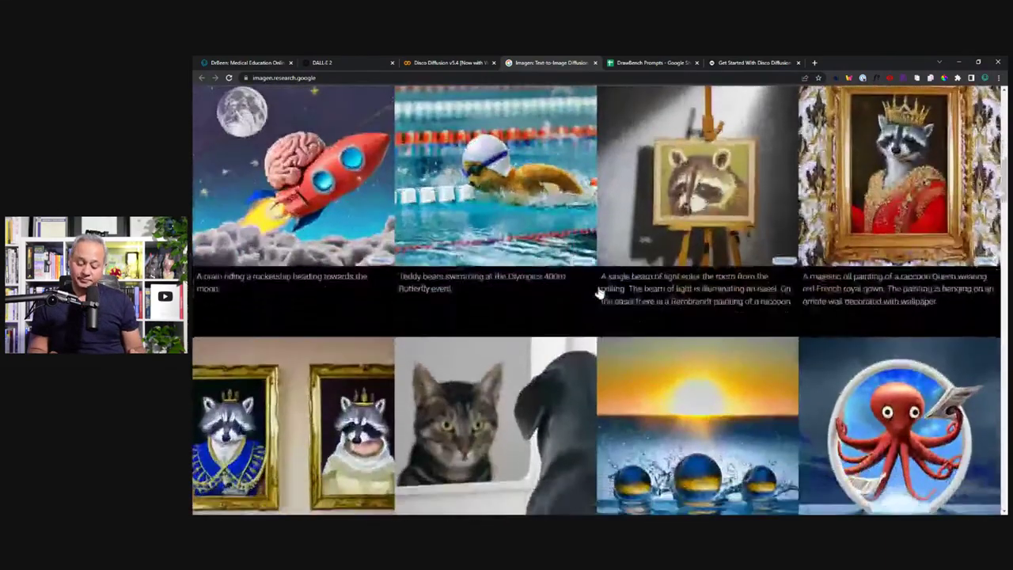
{"action": "scroll", "coordinate": [633, 305], "scroll_direction": "down", "scroll_amount": 2}
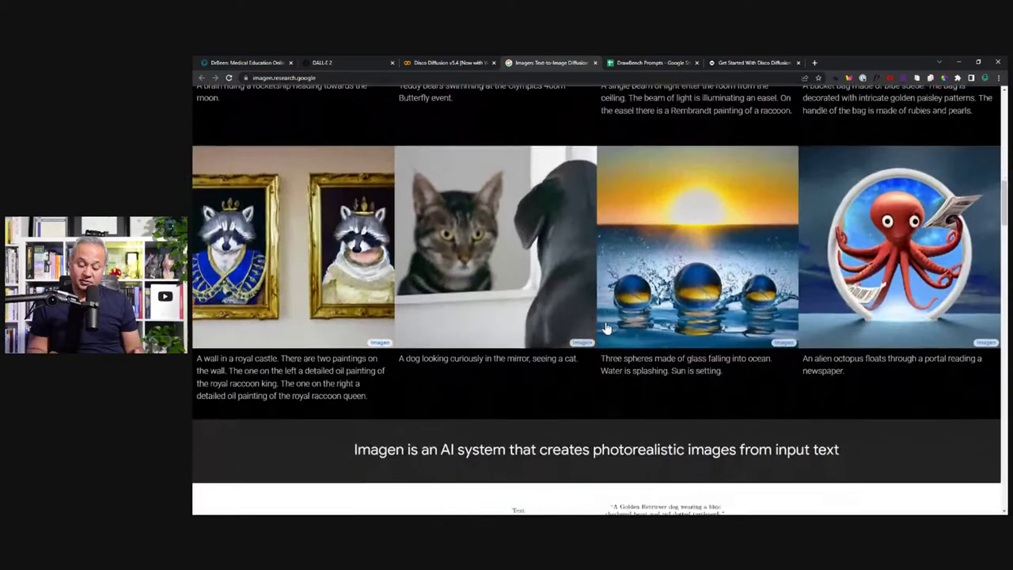
{"action": "scroll", "coordinate": [661, 299], "scroll_direction": "down", "scroll_amount": 5}
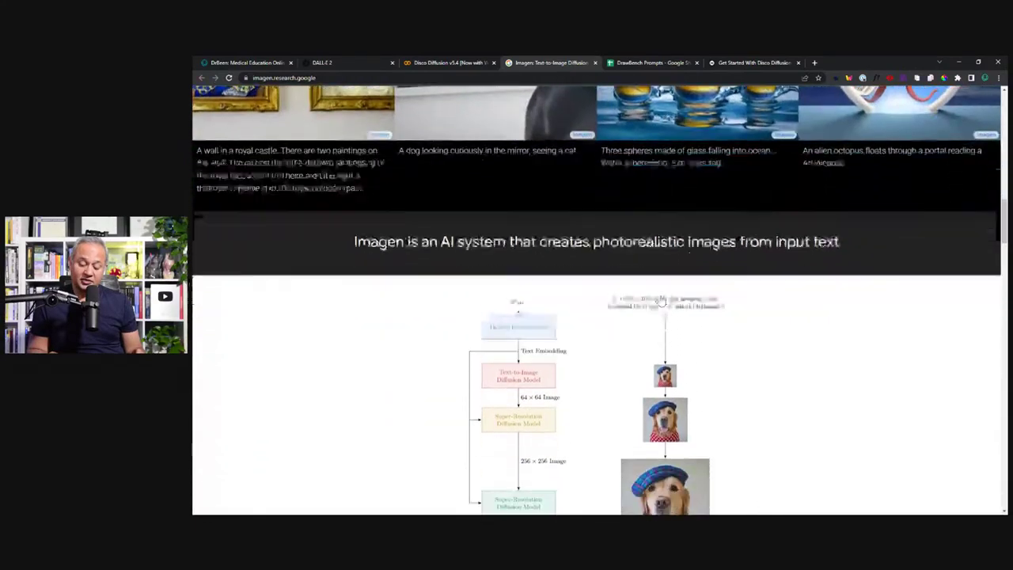
{"action": "scroll", "coordinate": [661, 311], "scroll_direction": "down", "scroll_amount": 2}
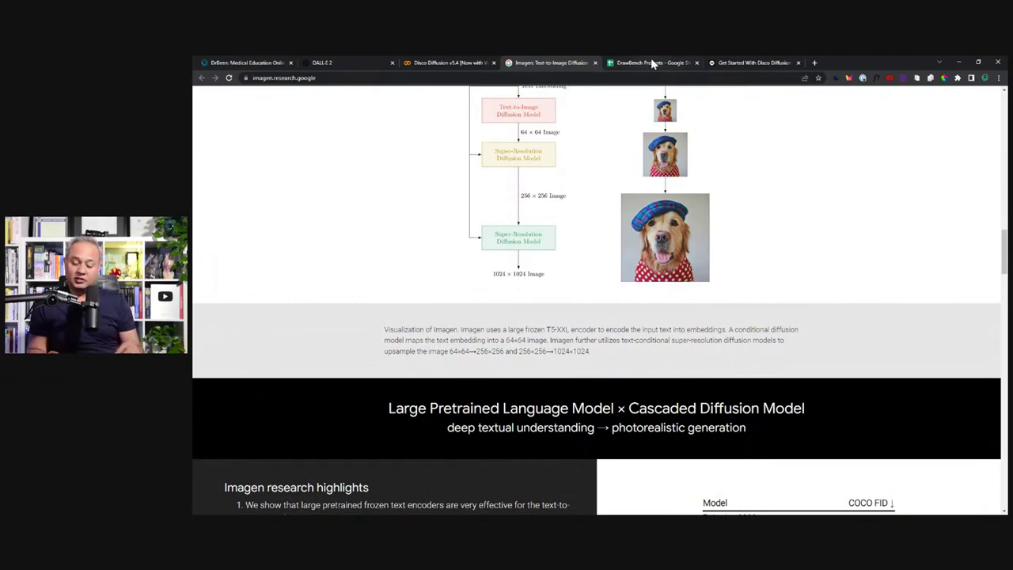
Search the web for "midjourney manual" in a new browser tab and open the Midjourney Documentation Quick Start Guide
{"action": "left_click", "coordinate": [747, 66]}
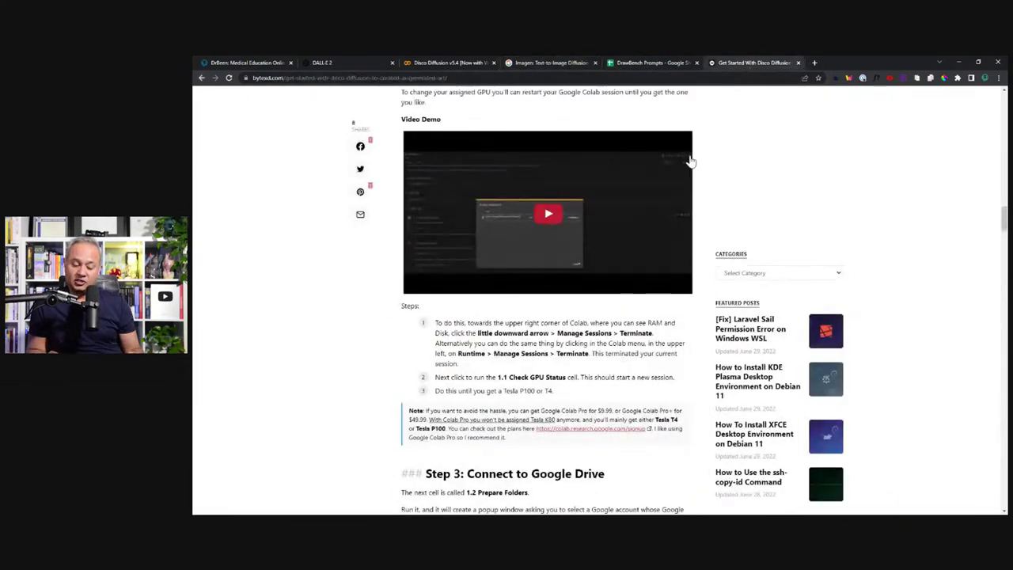
{"action": "scroll", "coordinate": [723, 163], "scroll_direction": "up", "scroll_amount": 2}
{"action": "left_click", "coordinate": [813, 63]}
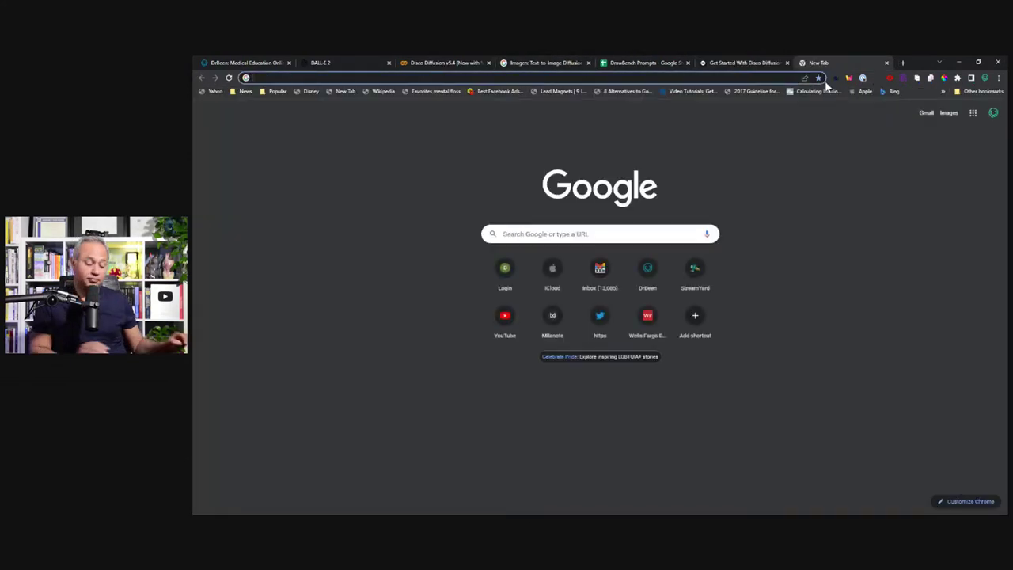
{"action": "type", "text": "midjou"}
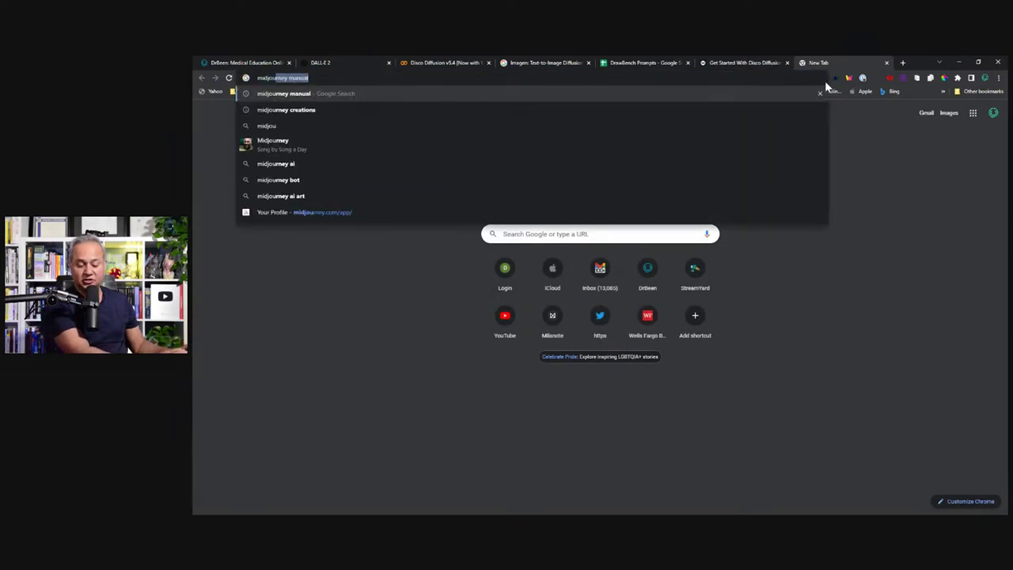
{"action": "key", "text": "Return"}
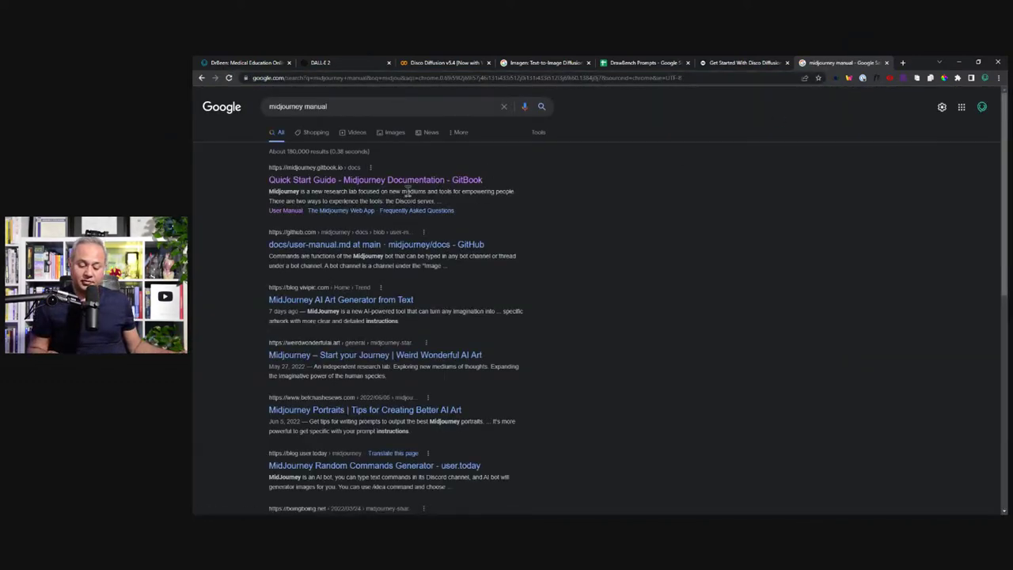
{"action": "left_click", "coordinate": [405, 181]}
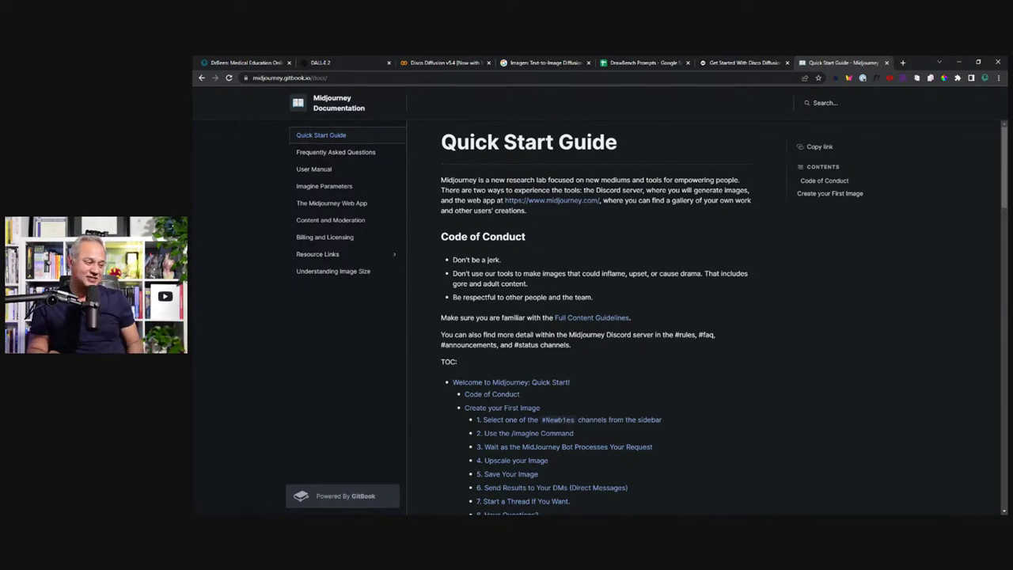
Switch to Discord and send the MidJourney Bot an /imagine command with the prompt "a cute dog pencil and watercolor sketch, simple, illustrated"
{"action": "key", "text": "alt+Tab"}
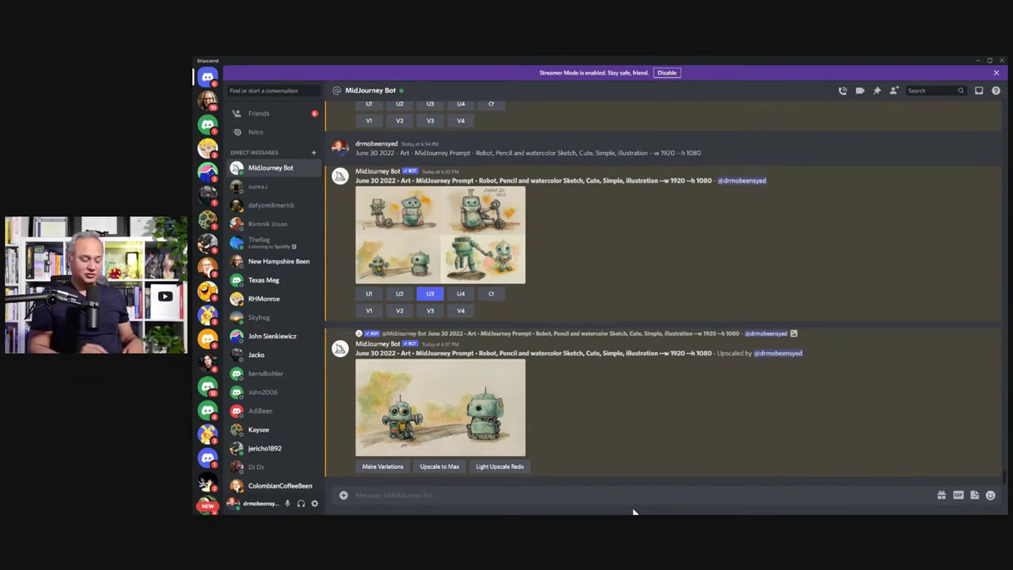
{"action": "type", "text": "/"}
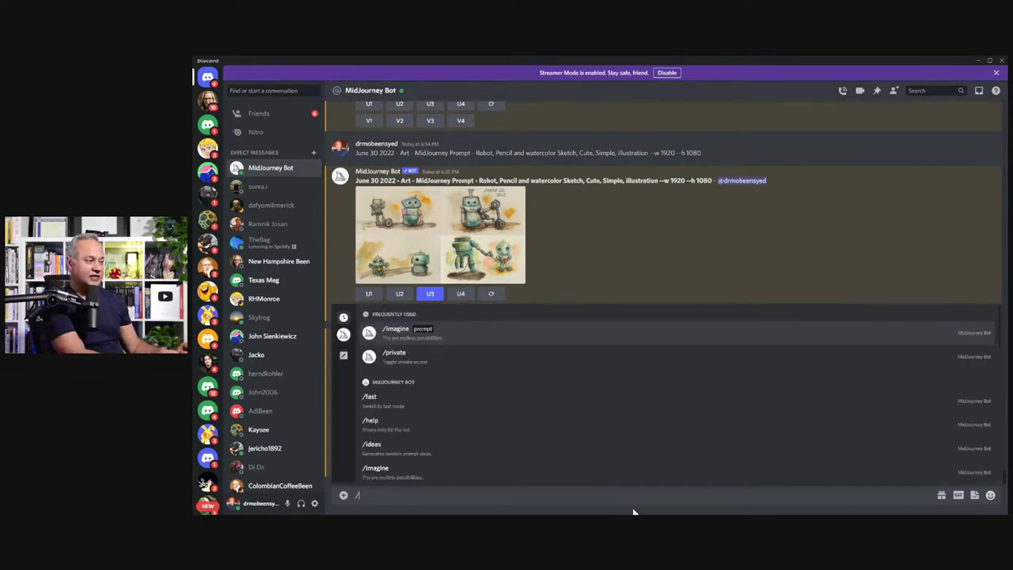
{"action": "key", "text": "Return"}
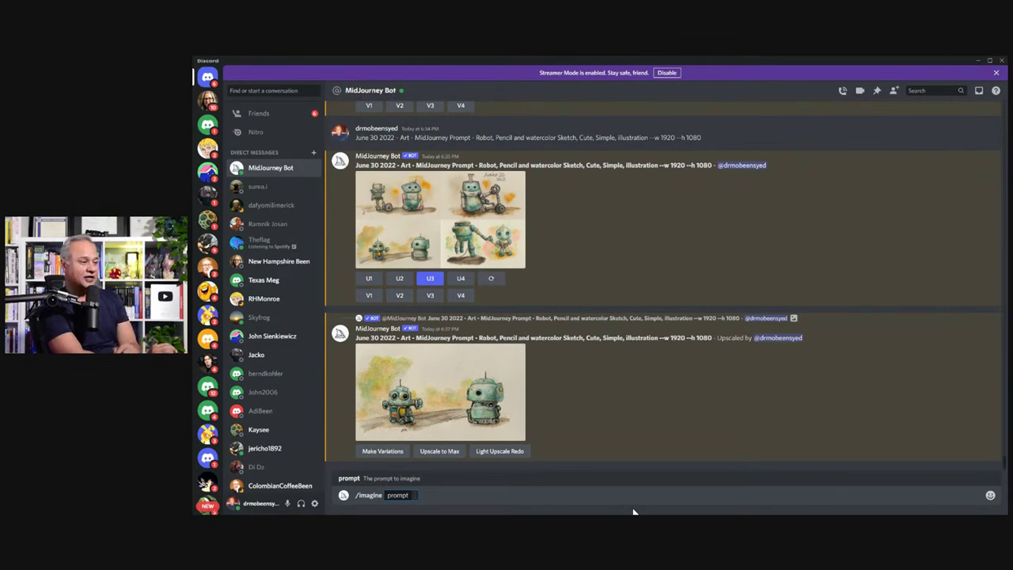
{"action": "type", "text": "a cute dog"}
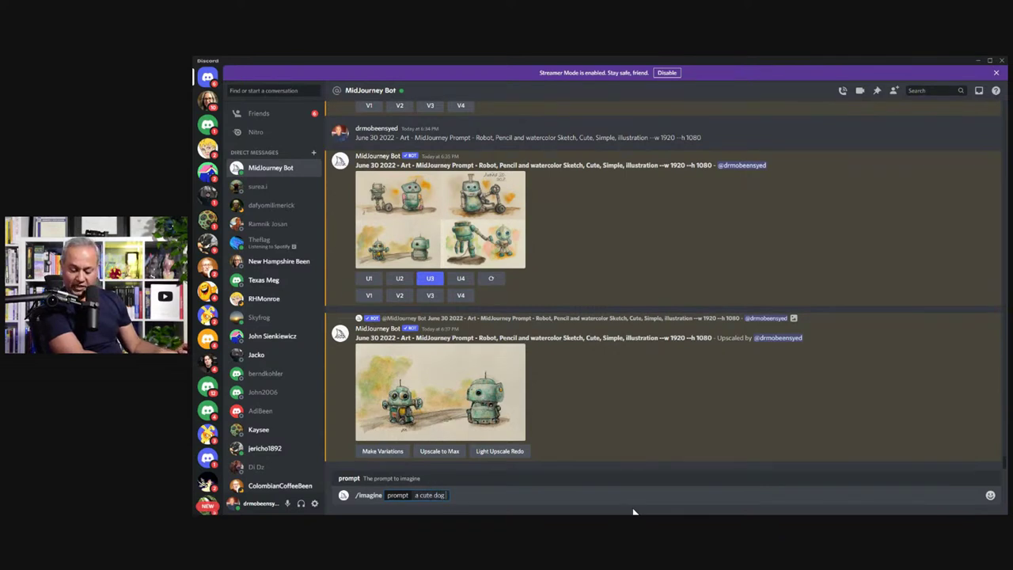
{"action": "type", "text": " pe"}
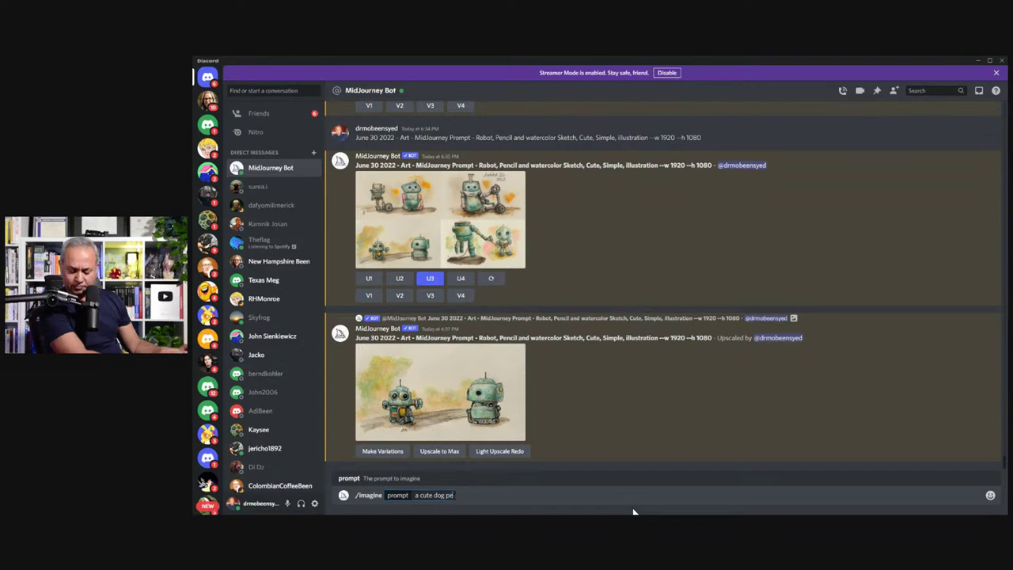
{"action": "type", "text": "ncil and w"}
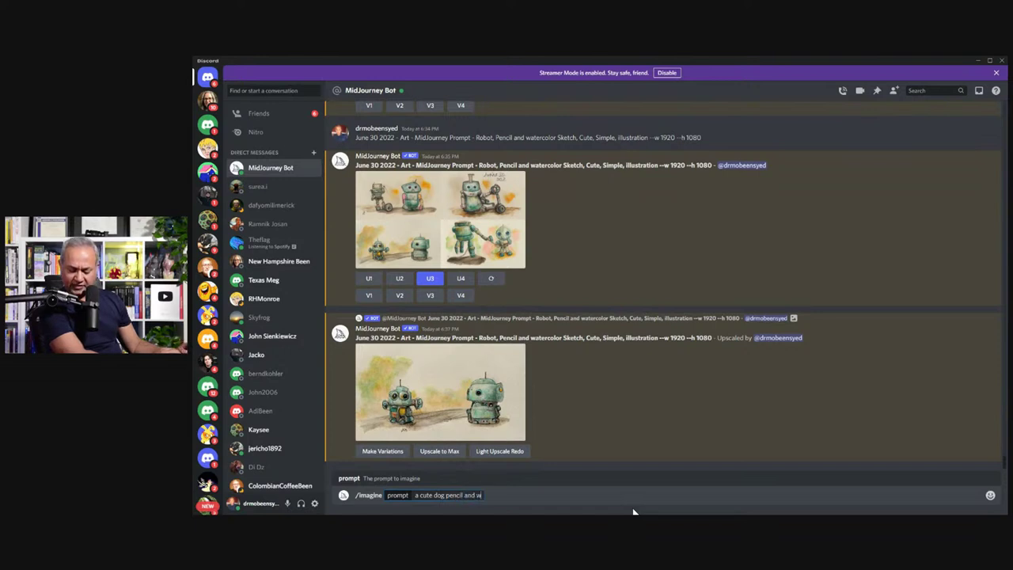
{"action": "type", "text": "atercolor sket"}
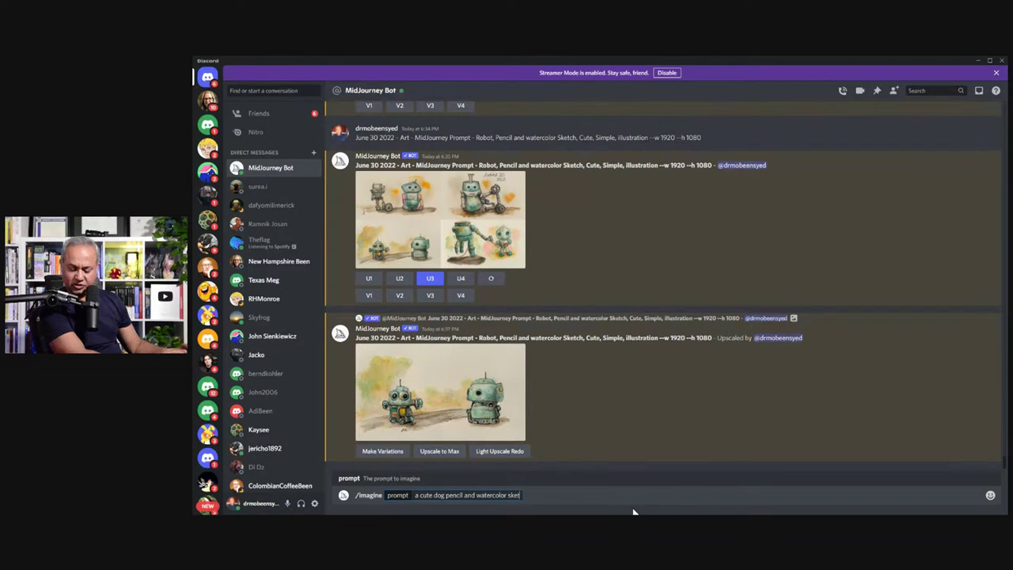
{"action": "type", "text": "ch, si"}
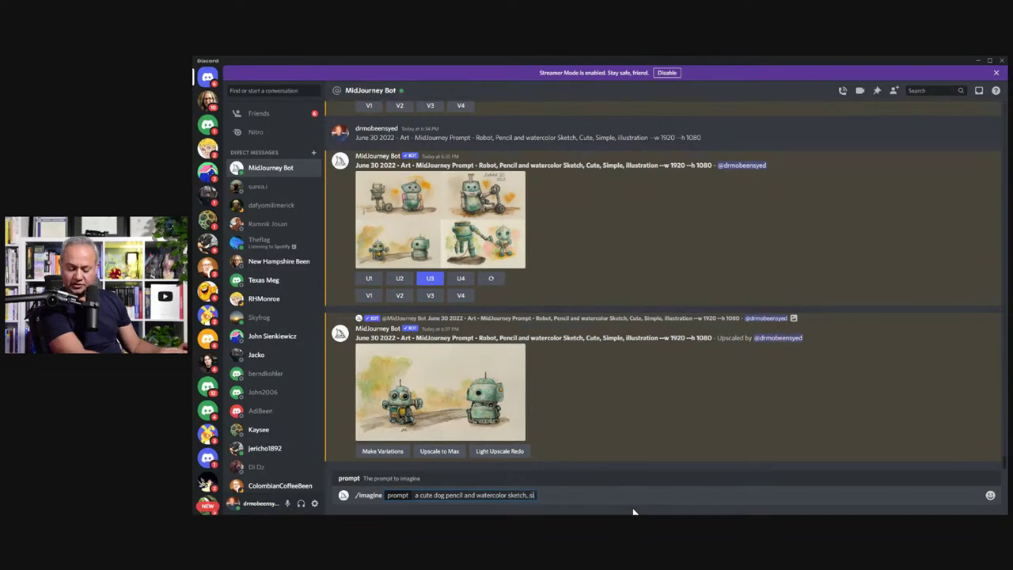
{"action": "type", "text": "mple, illustrated"}
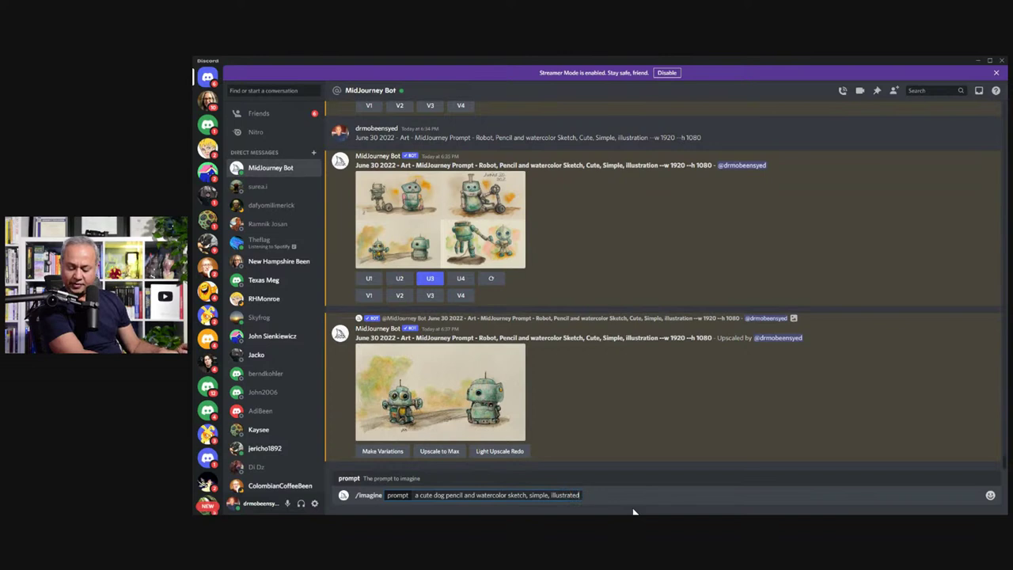
{"action": "key", "text": "Return"}
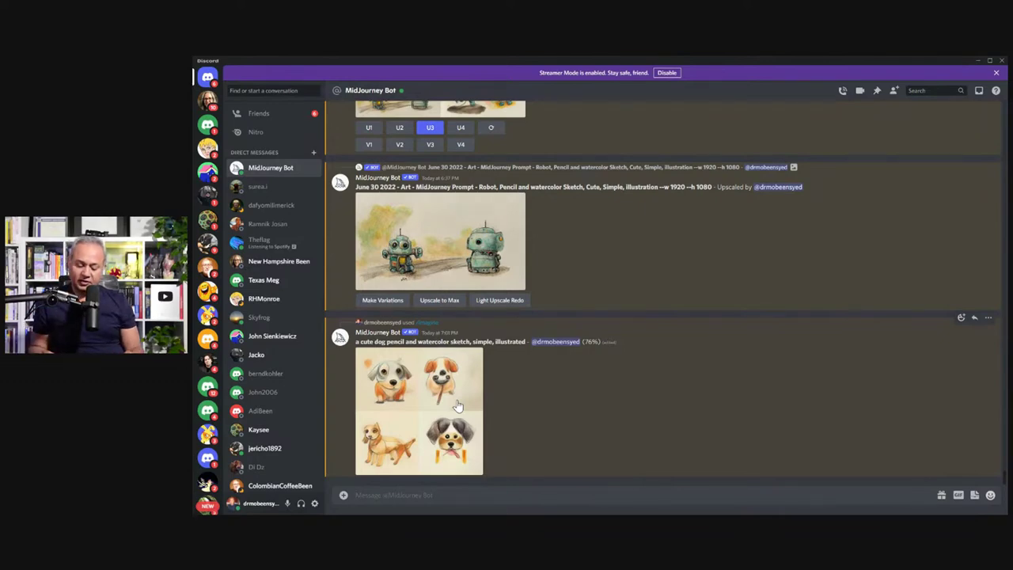
View the in-progress dog image grid enlarged, open its original in the browser, and return to the Discord conversation
{"action": "left_click", "coordinate": [456, 406]}
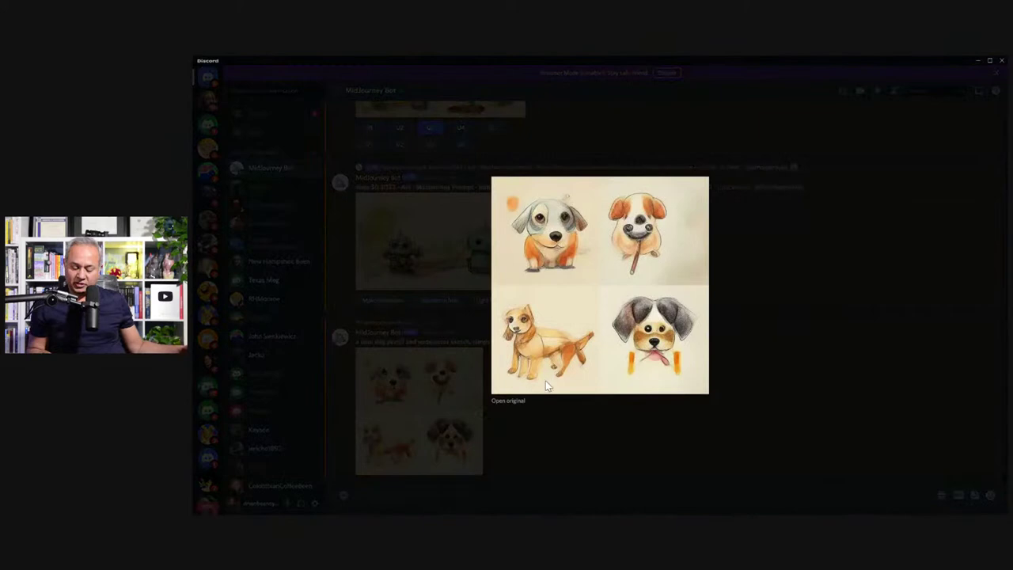
{"action": "left_click", "coordinate": [511, 401]}
{"action": "key", "text": "alt+Tab"}
{"action": "left_click", "coordinate": [501, 453]}
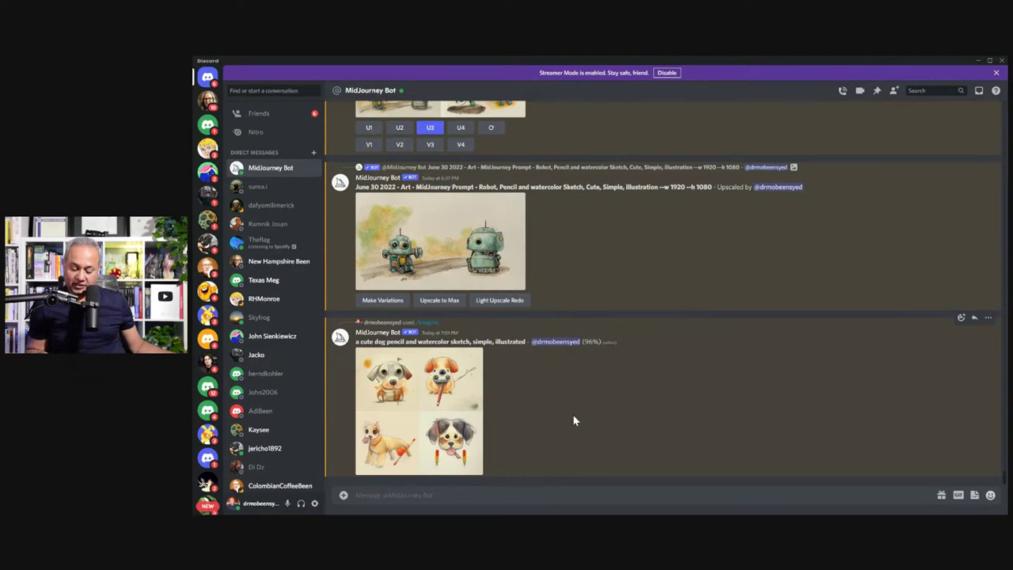
View the more finished grid of four dog sketches enlarged and close the enlarged view
{"action": "left_click", "coordinate": [445, 407]}
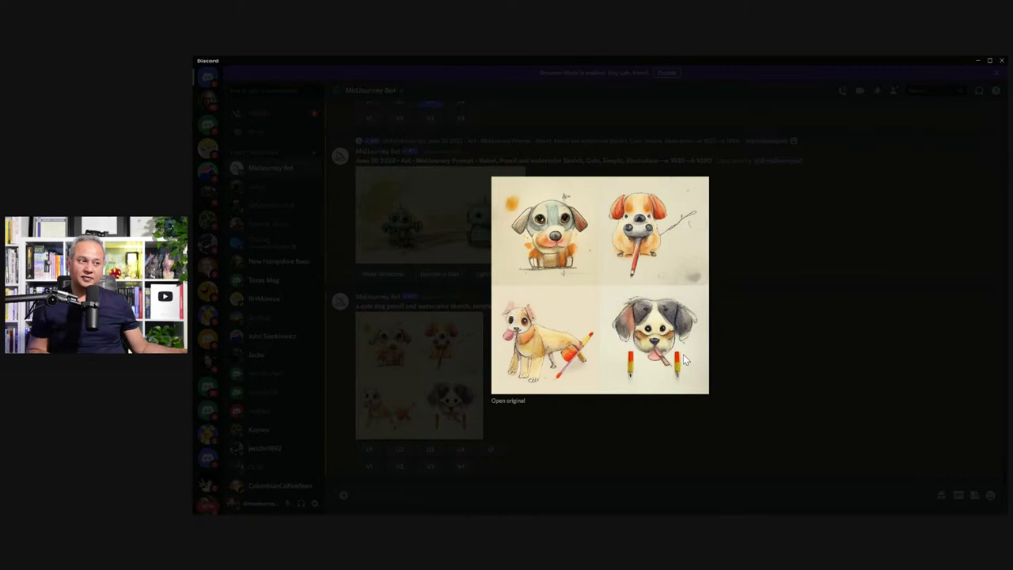
{"action": "key", "text": "Escape"}
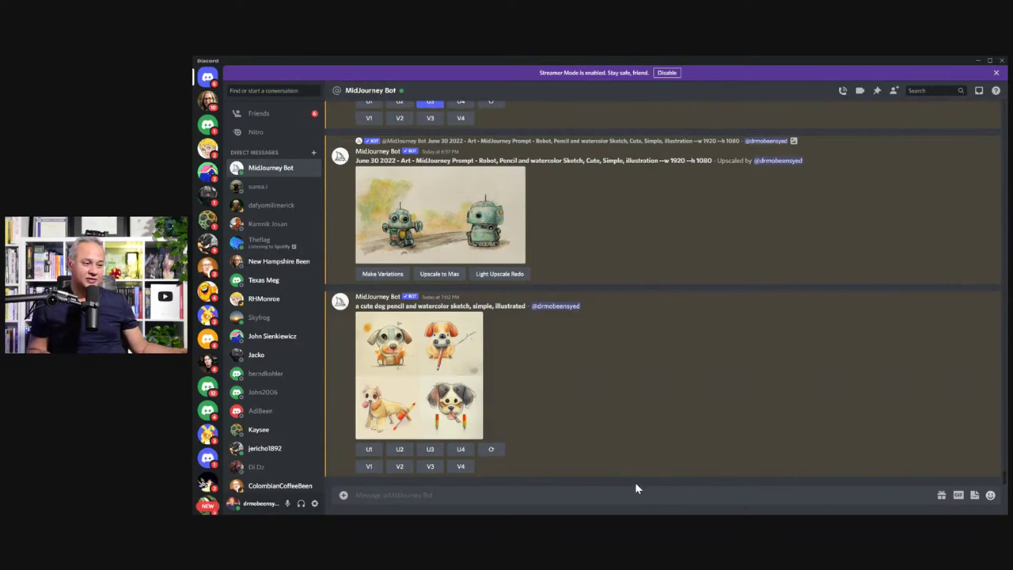
{"action": "left_click", "coordinate": [458, 369]}
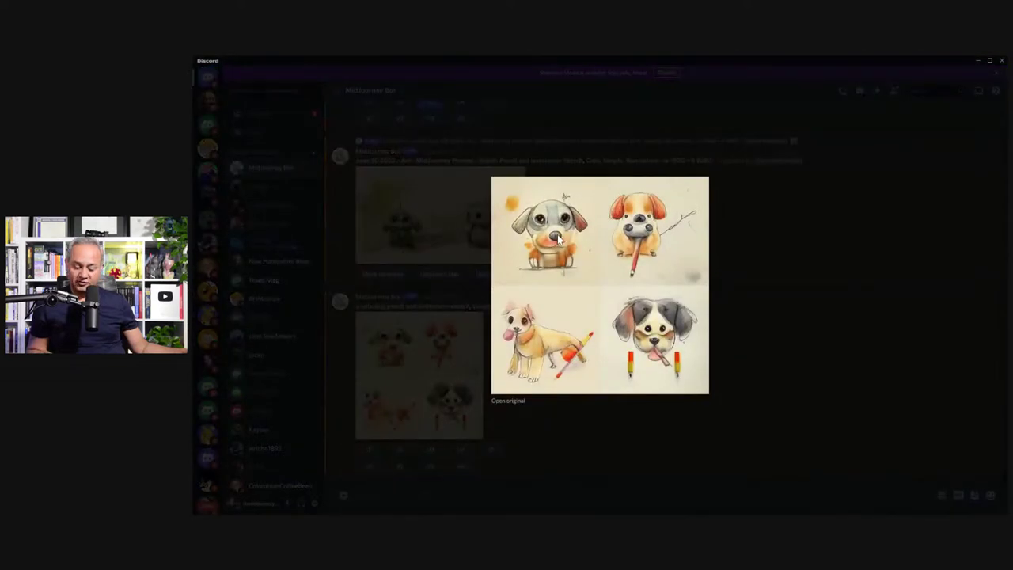
{"action": "key", "text": "Escape"}
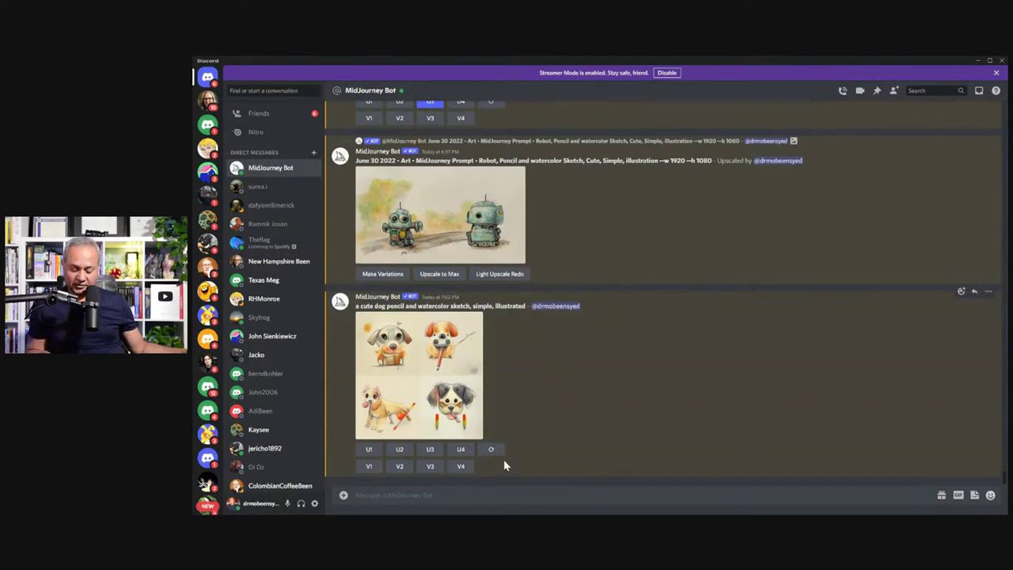
Generate variations of the first dog sketch, view the new grid enlarged, and upscale its first image
{"action": "left_click", "coordinate": [370, 467]}
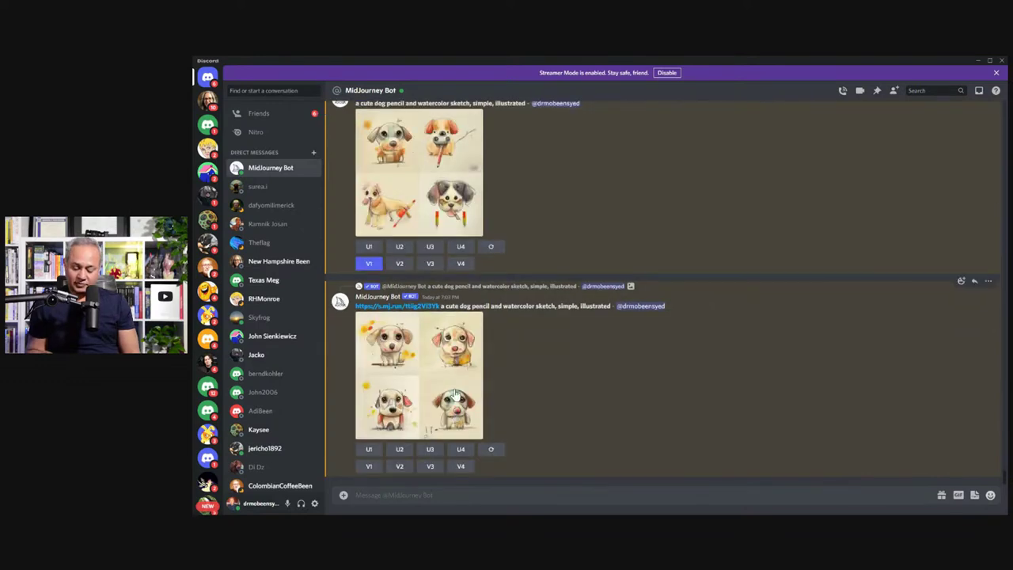
{"action": "left_click", "coordinate": [454, 385]}
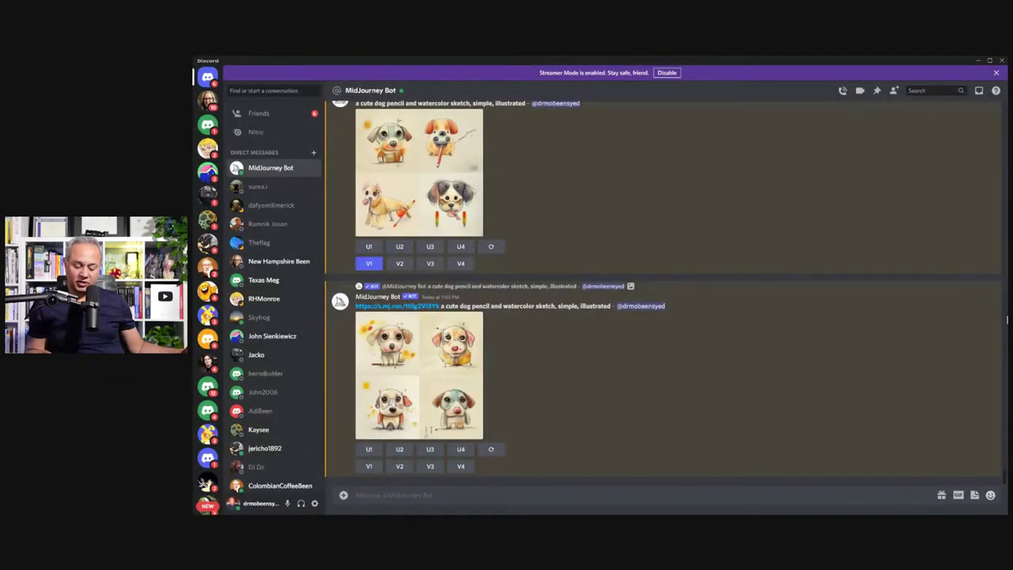
{"action": "left_click", "coordinate": [470, 494]}
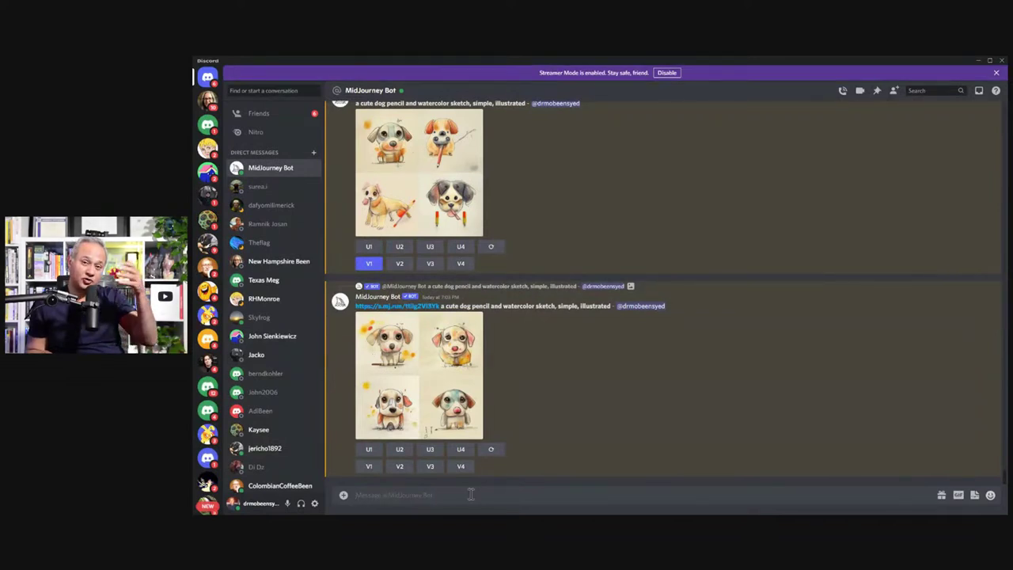
{"action": "left_click", "coordinate": [370, 451]}
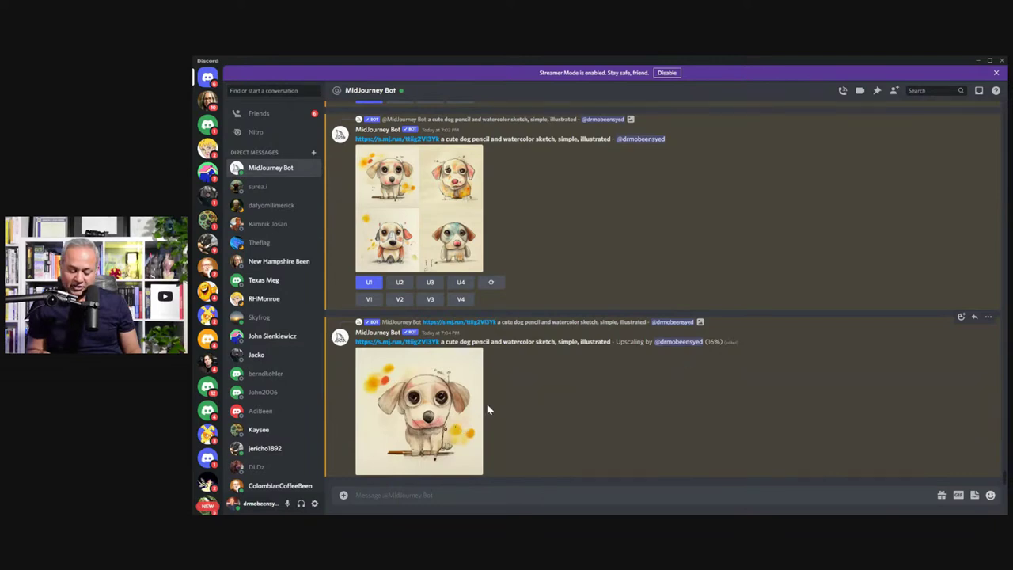
Browse the earlier image generations in the MidJourney Bot conversation back to the "the sanctuary of time" grid
{"action": "scroll", "coordinate": [465, 324], "scroll_direction": "up", "scroll_amount": 8}
{"action": "scroll", "coordinate": [509, 274], "scroll_direction": "up", "scroll_amount": 15}
{"action": "scroll", "coordinate": [509, 251], "scroll_direction": "up", "scroll_amount": 15}
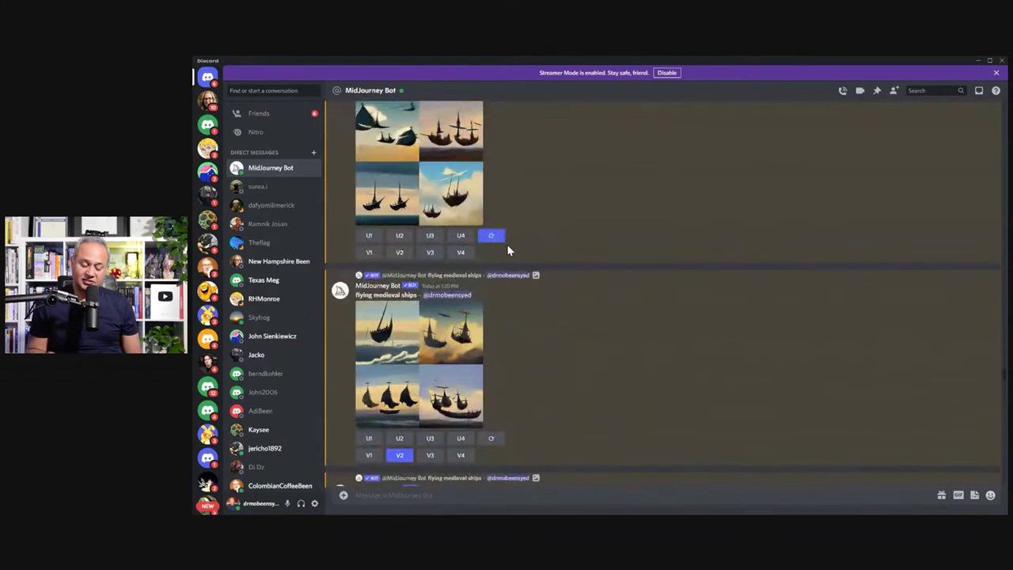
{"action": "scroll", "coordinate": [554, 230], "scroll_direction": "up", "scroll_amount": 12}
{"action": "scroll", "coordinate": [567, 225], "scroll_direction": "up", "scroll_amount": 15}
{"action": "scroll", "coordinate": [579, 238], "scroll_direction": "up", "scroll_amount": 15}
{"action": "scroll", "coordinate": [580, 235], "scroll_direction": "up", "scroll_amount": 15}
{"action": "scroll", "coordinate": [580, 241], "scroll_direction": "up", "scroll_amount": 15}
{"action": "scroll", "coordinate": [581, 235], "scroll_direction": "up", "scroll_amount": 10}
{"action": "scroll", "coordinate": [563, 222], "scroll_direction": "up", "scroll_amount": 15}
{"action": "scroll", "coordinate": [542, 246], "scroll_direction": "up", "scroll_amount": 5}
{"action": "scroll", "coordinate": [491, 273], "scroll_direction": "down", "scroll_amount": 3}
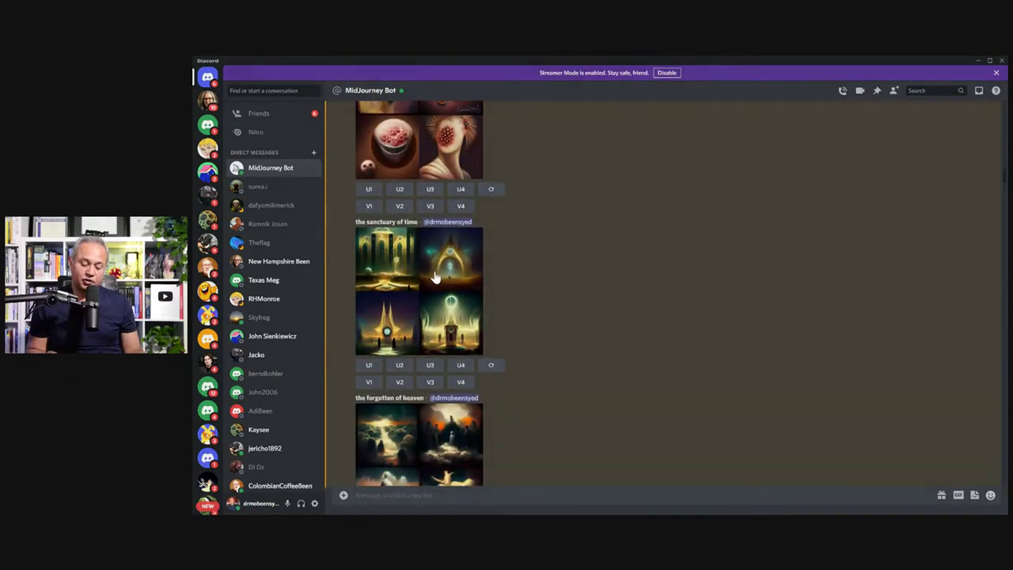
View the "the sanctuary of time" image grid enlarged twice, closing the enlarged view each time
{"action": "left_click", "coordinate": [434, 276]}
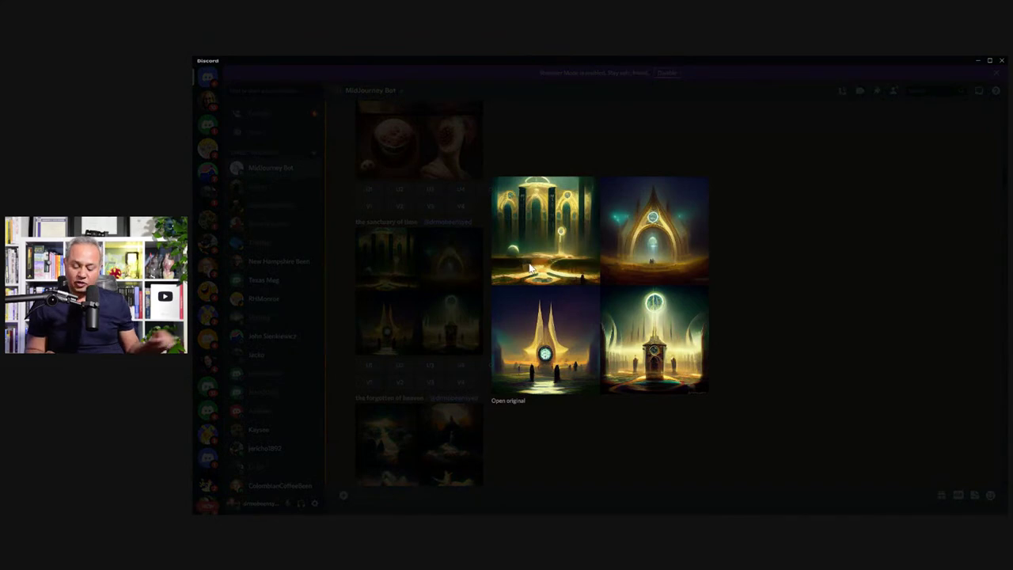
{"action": "key", "text": "Escape"}
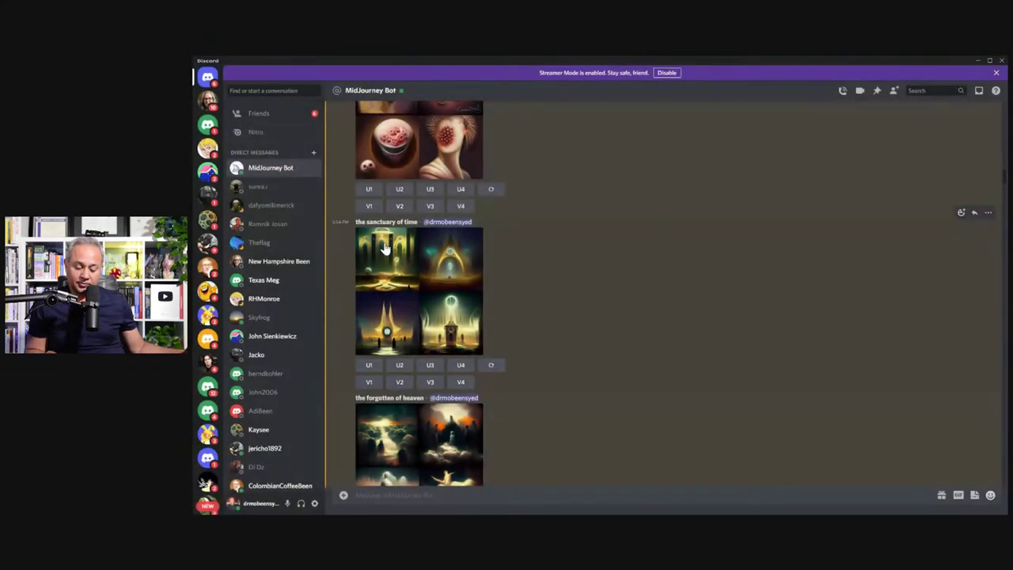
{"action": "left_click", "coordinate": [420, 303]}
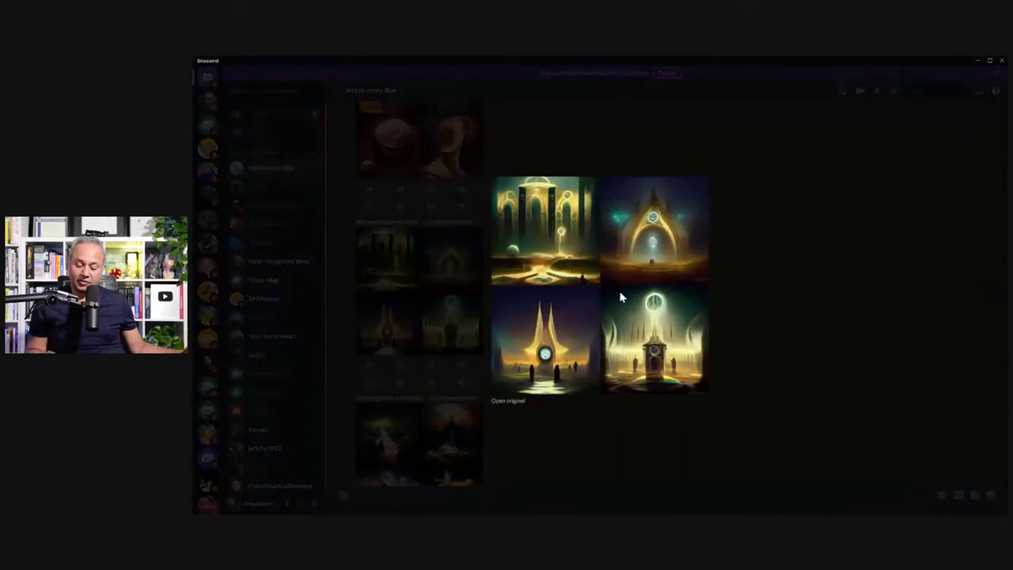
{"action": "key", "text": "Escape"}
View the "the stone of destruction" grid and the grid of variations below it enlarged, closing each enlarged view
{"action": "scroll", "coordinate": [586, 317], "scroll_direction": "down", "scroll_amount": 5}
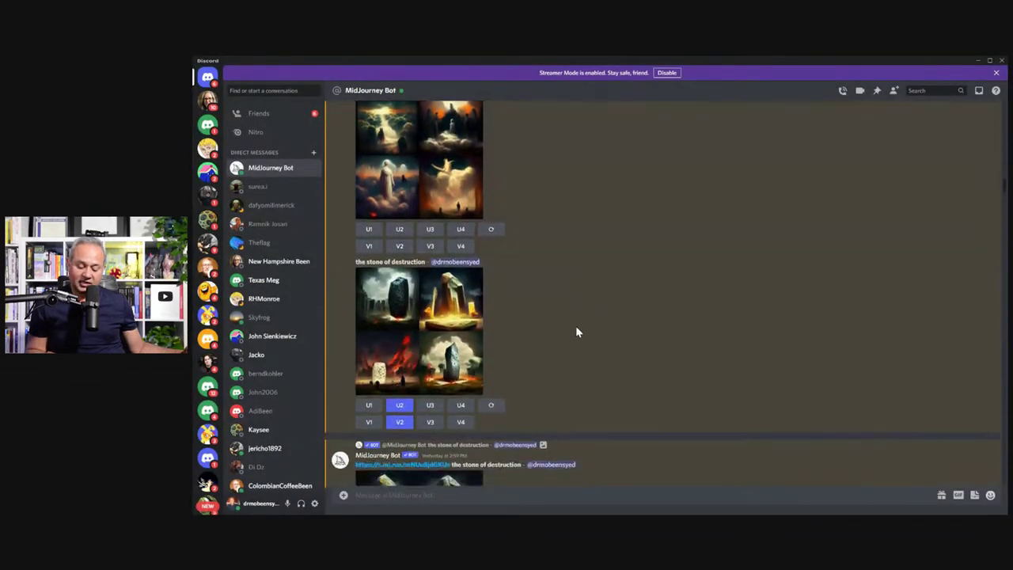
{"action": "left_click", "coordinate": [457, 326]}
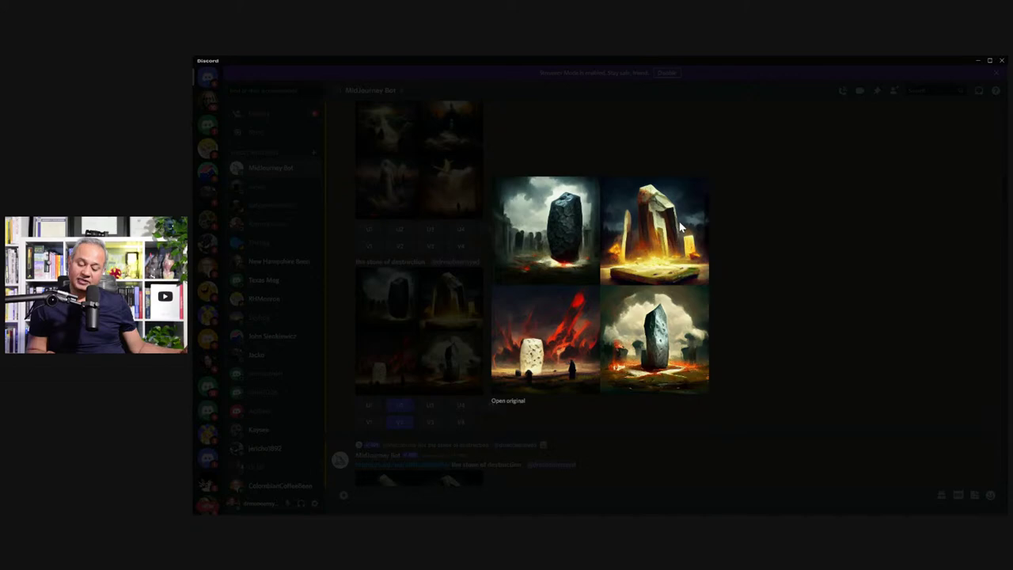
{"action": "left_click", "coordinate": [721, 224]}
{"action": "scroll", "coordinate": [581, 344], "scroll_direction": "down", "scroll_amount": 5}
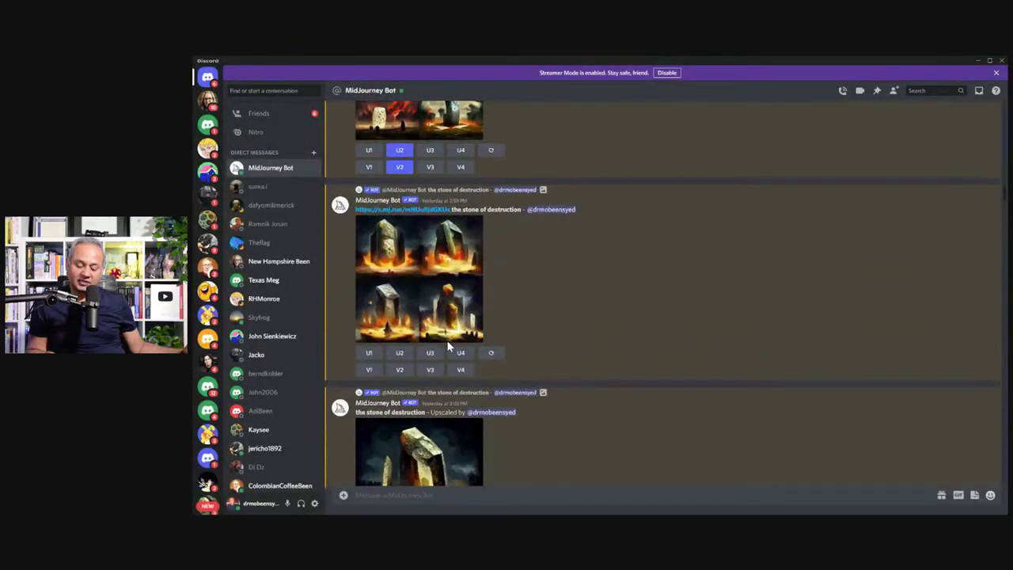
{"action": "left_click", "coordinate": [435, 302]}
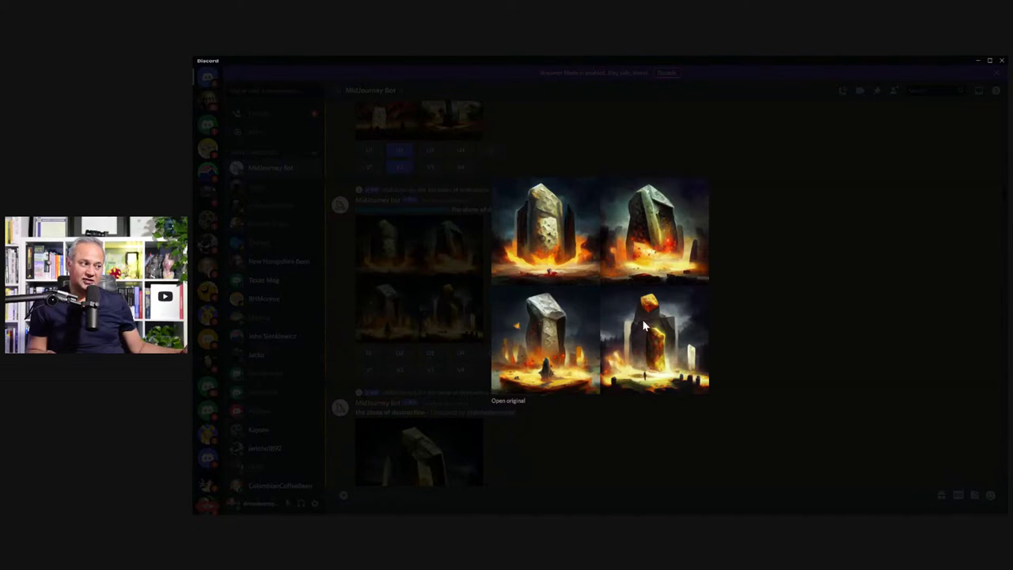
{"action": "key", "text": "Escape"}
{"action": "scroll", "coordinate": [563, 345], "scroll_direction": "up", "scroll_amount": 3}
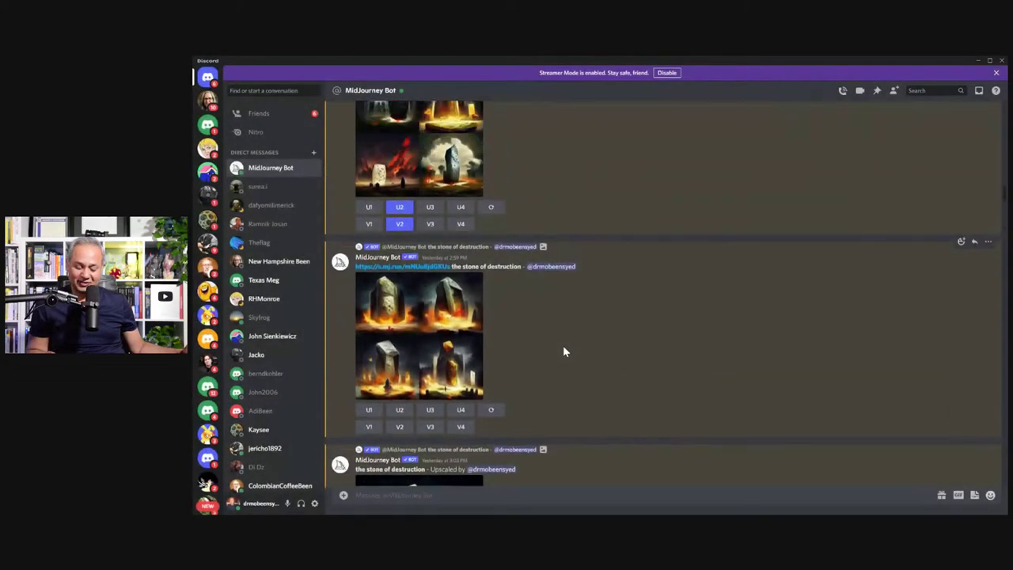
Open the original of the upscaled "the stone of destruction" image in the browser, inspect it, and return to the Discord conversation
{"action": "scroll", "coordinate": [570, 285], "scroll_direction": "down", "scroll_amount": 5}
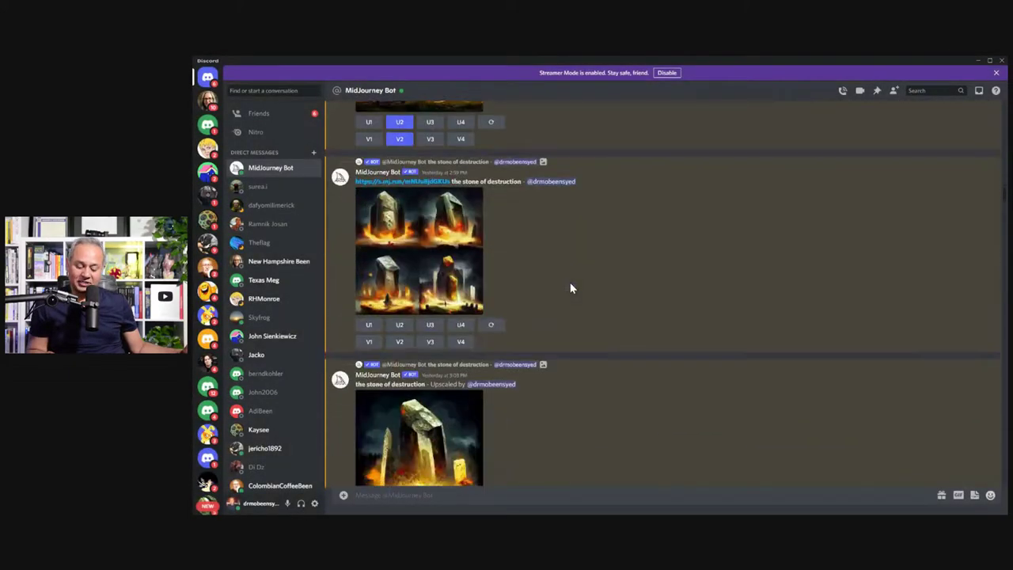
{"action": "left_click", "coordinate": [470, 348]}
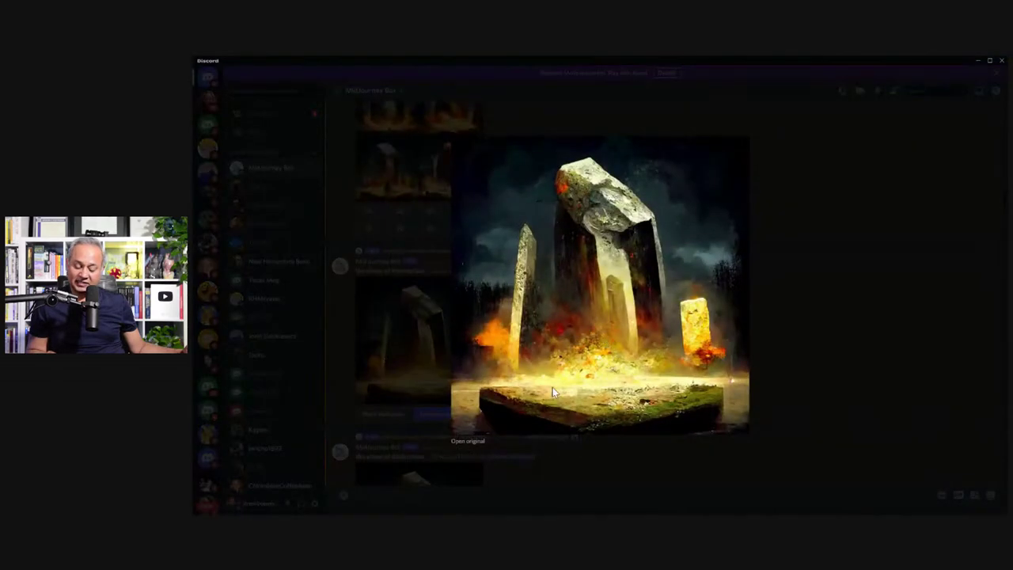
{"action": "left_click", "coordinate": [468, 442]}
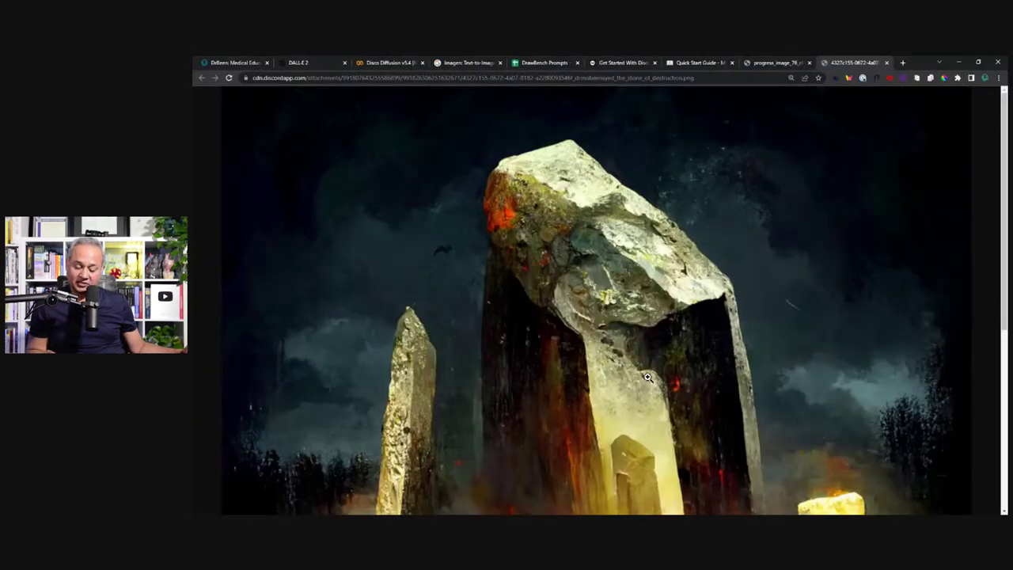
{"action": "scroll", "coordinate": [635, 355], "scroll_direction": "down", "scroll_amount": 3}
{"action": "left_click", "coordinate": [607, 333]}
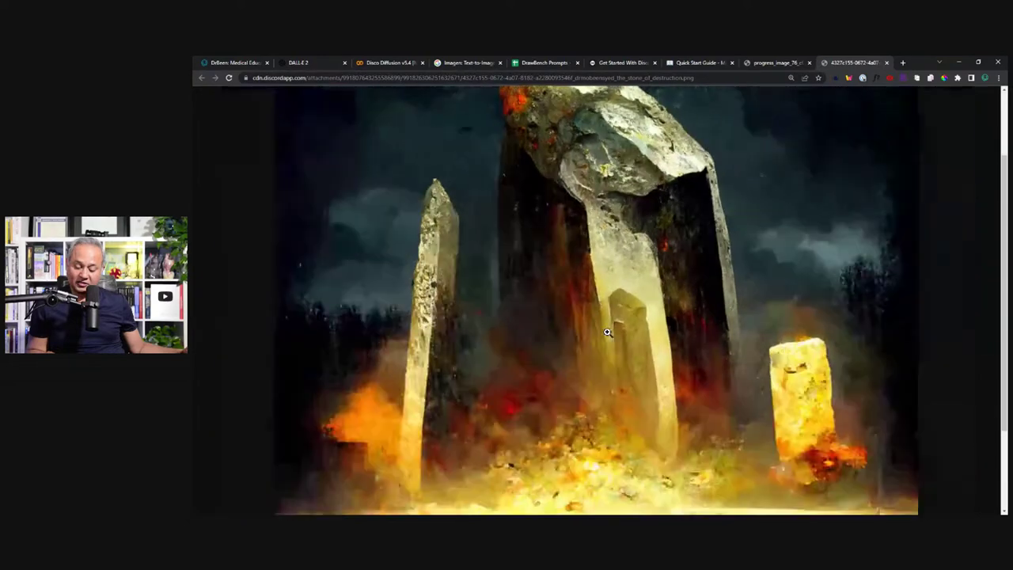
{"action": "scroll", "coordinate": [607, 333], "scroll_direction": "up", "scroll_amount": 2}
{"action": "scroll", "coordinate": [607, 332], "scroll_direction": "down", "scroll_amount": 3}
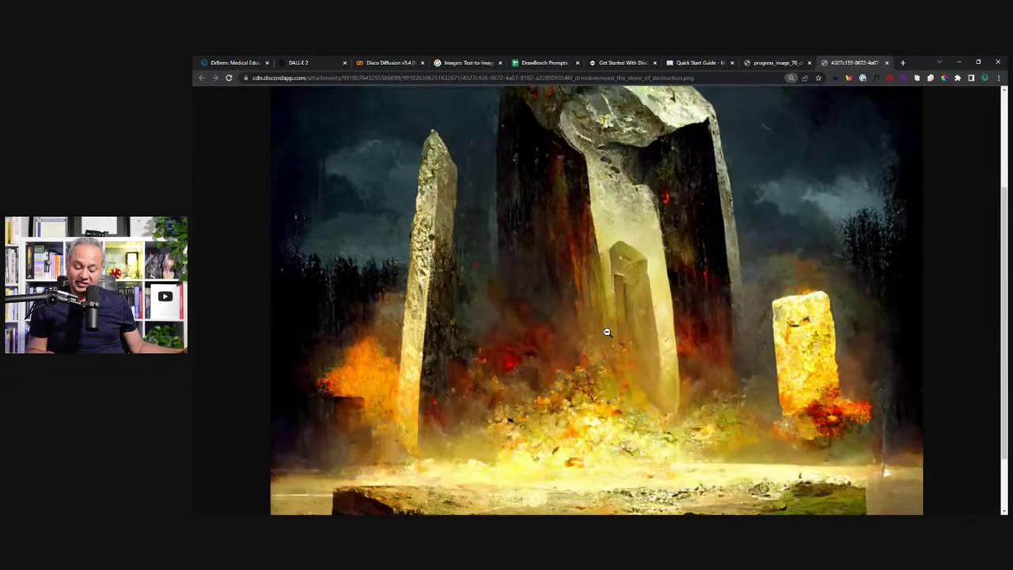
{"action": "left_click", "coordinate": [607, 332]}
{"action": "scroll", "coordinate": [623, 352], "scroll_direction": "up", "scroll_amount": 1}
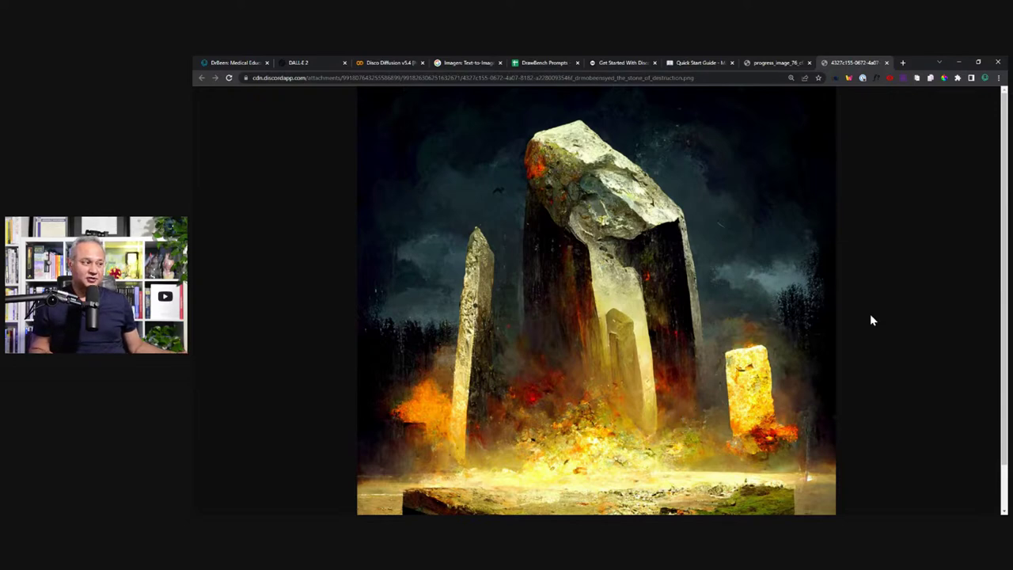
{"action": "left_click", "coordinate": [778, 64]}
{"action": "key", "text": "alt+Tab"}
{"action": "key", "text": "Escape"}
View the Studio Ghibli-style running girl grid and the SARS-CoV-2 cyberpunk grid enlarged, closing each enlarged view
{"action": "scroll", "coordinate": [546, 384], "scroll_direction": "down", "scroll_amount": 10}
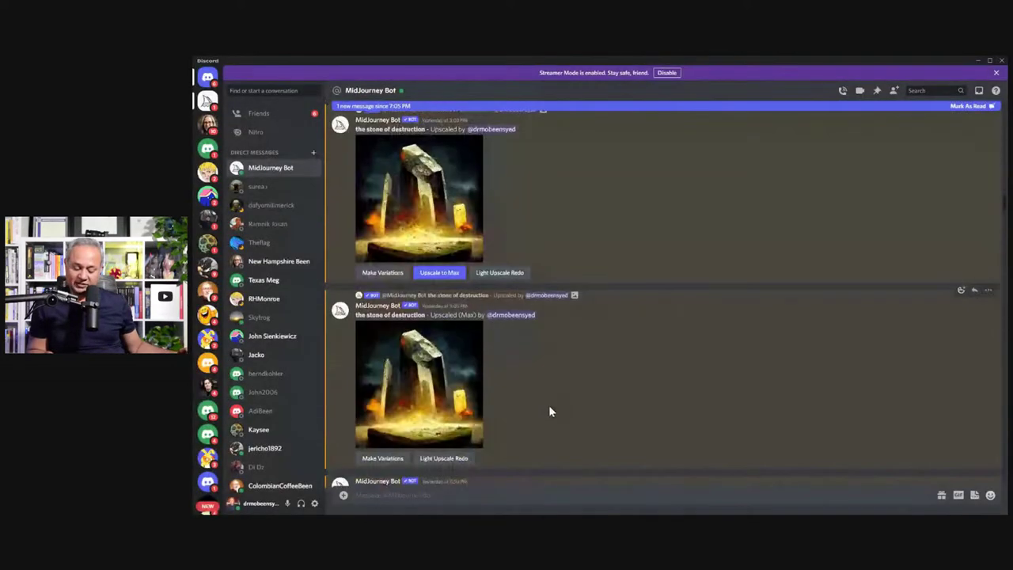
{"action": "scroll", "coordinate": [523, 400], "scroll_direction": "up", "scroll_amount": 3}
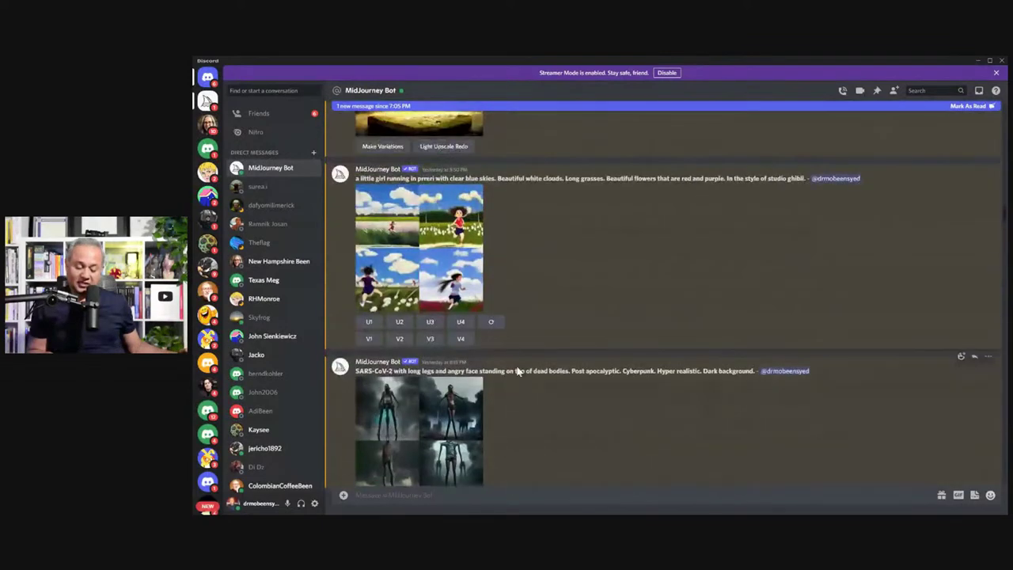
{"action": "left_click", "coordinate": [471, 289]}
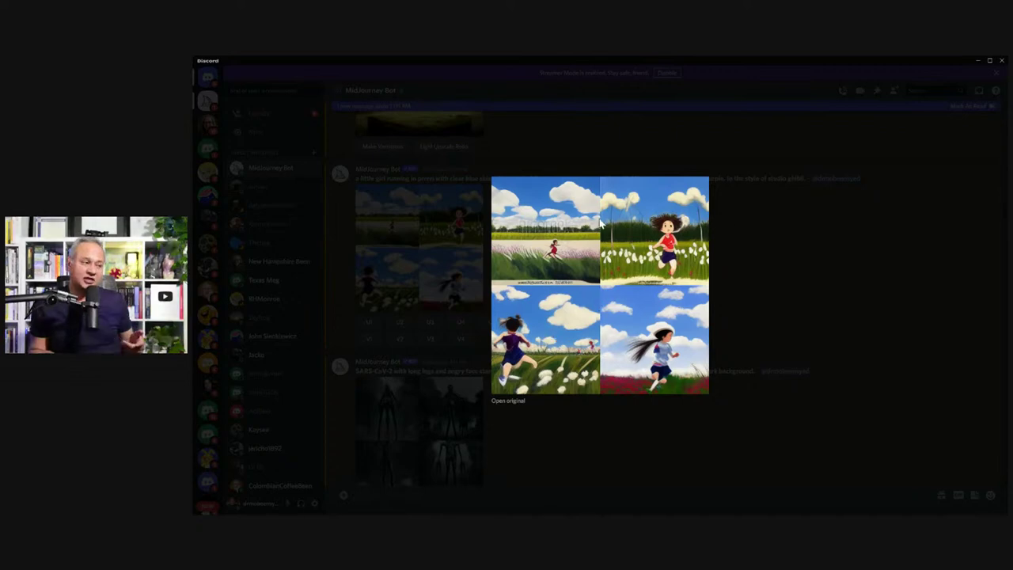
{"action": "key", "text": "Escape"}
{"action": "scroll", "coordinate": [575, 368], "scroll_direction": "down", "scroll_amount": 5}
{"action": "left_click", "coordinate": [467, 269]}
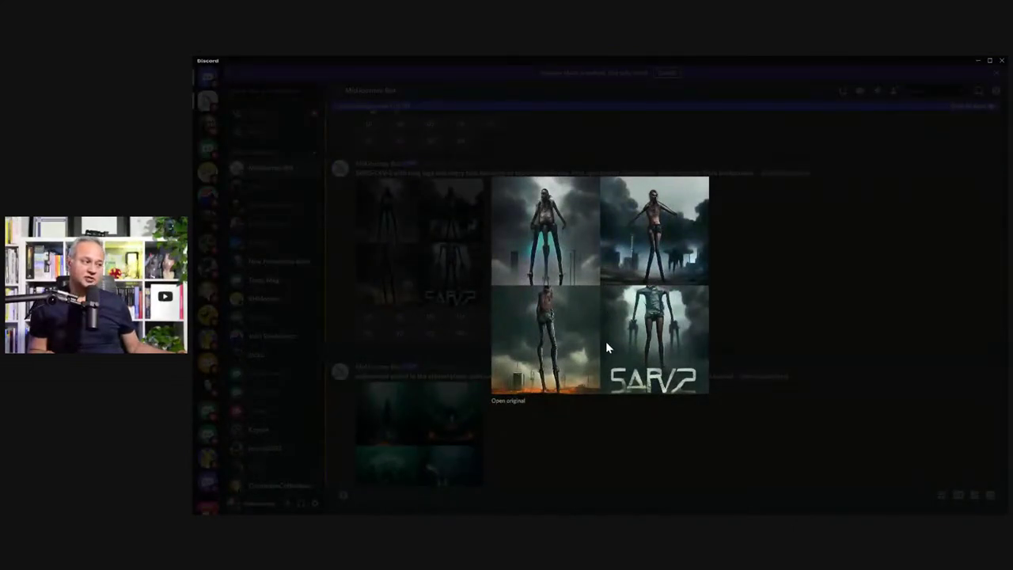
{"action": "key", "text": "Escape"}
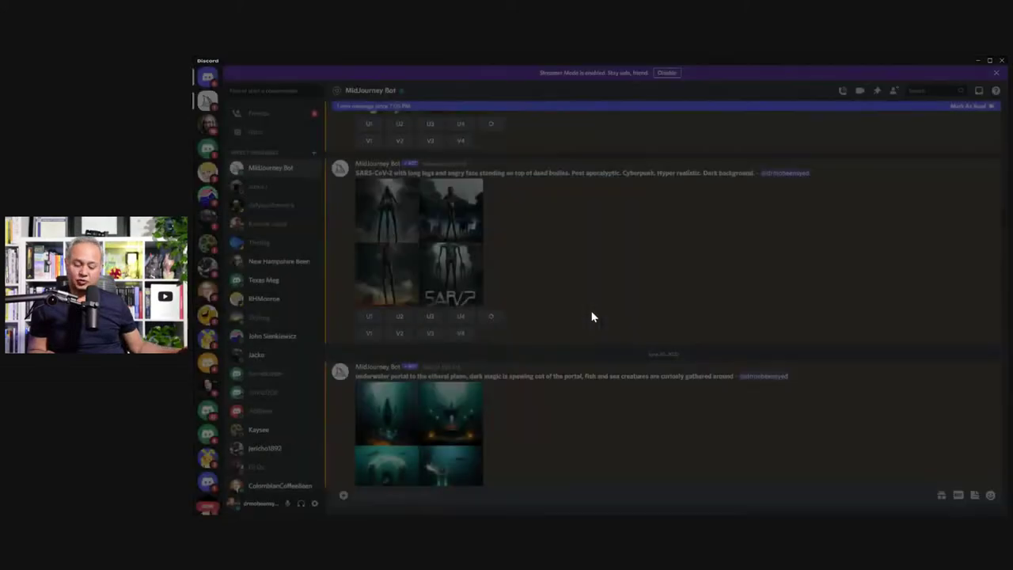
Open the original of the underwater portal grid in the browser, inspect it magnified, and return to the Discord conversation
{"action": "scroll", "coordinate": [592, 317], "scroll_direction": "down", "scroll_amount": 4}
{"action": "left_click", "coordinate": [451, 291]}
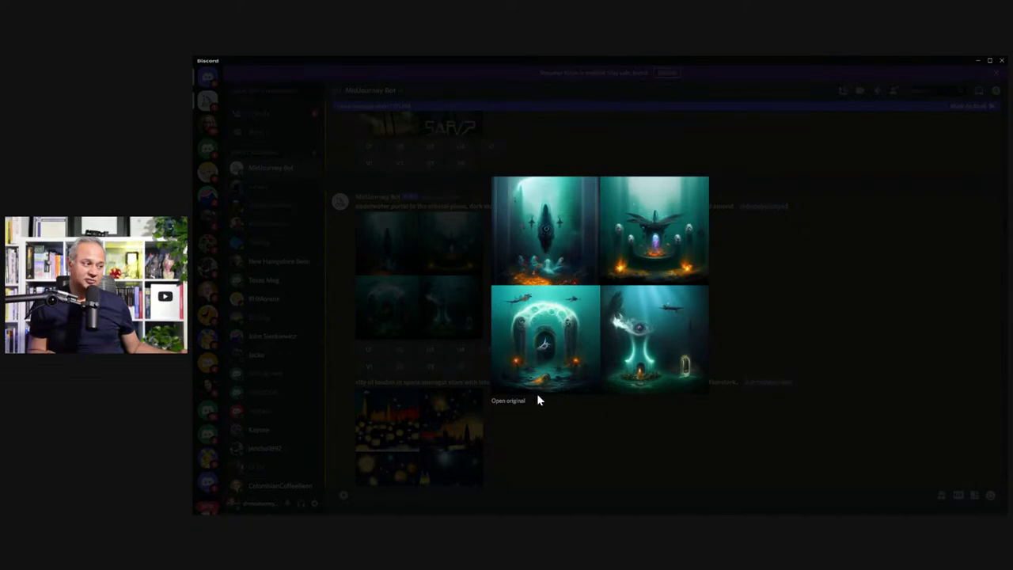
{"action": "left_click", "coordinate": [512, 401]}
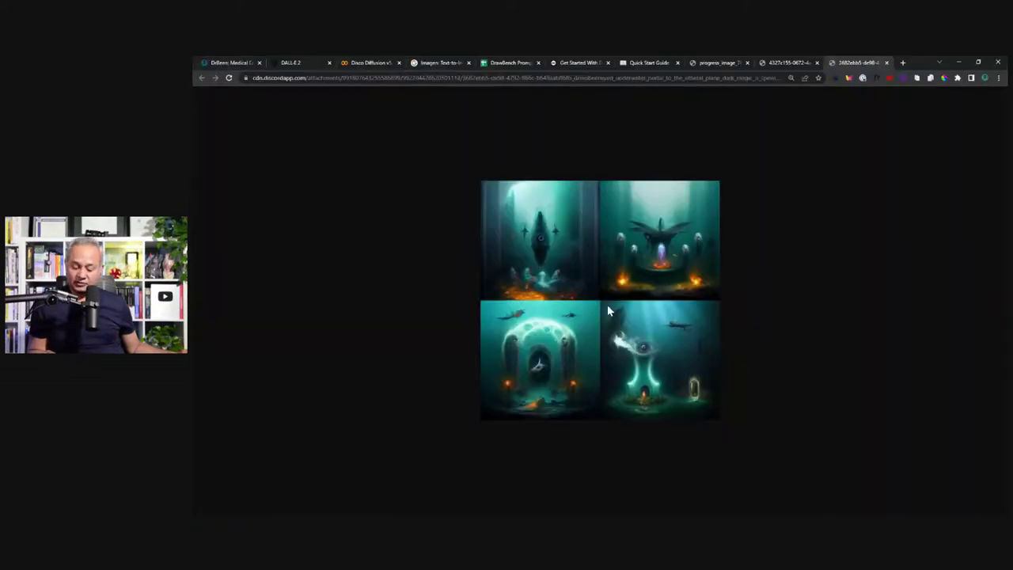
{"action": "key", "text": "ctrl+plus"}
{"action": "key", "text": "ctrl+plus"}
{"action": "key", "text": "ctrl+plus"}
{"action": "key", "text": "ctrl+plus"}
{"action": "key", "text": "ctrl+plus"}
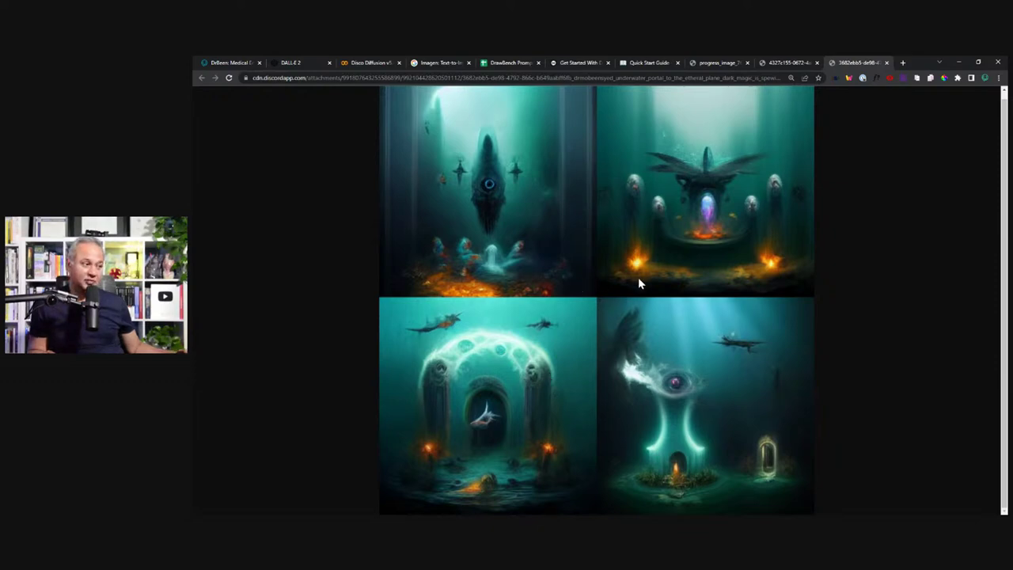
{"action": "key", "text": "alt+Tab"}
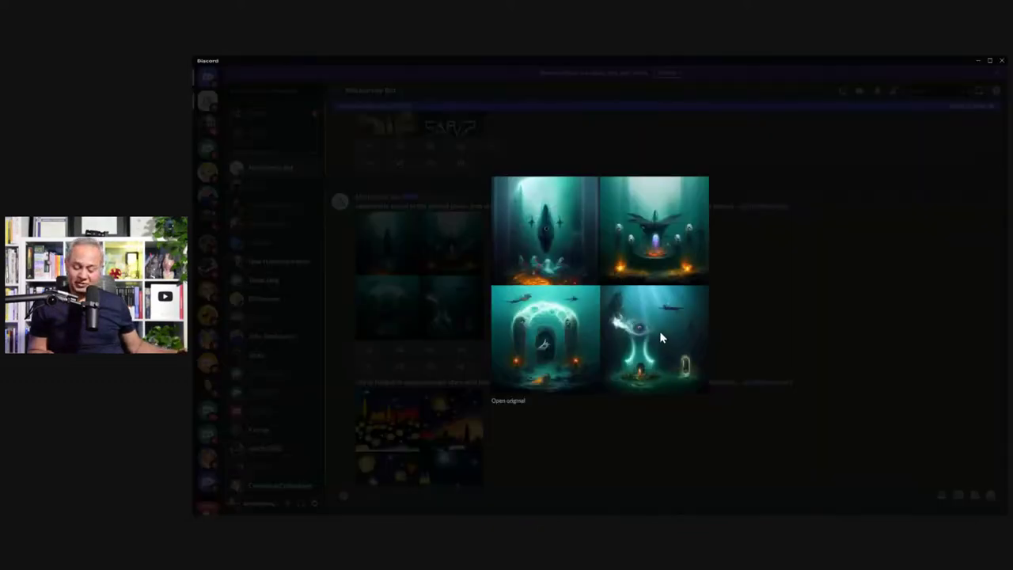
{"action": "left_click", "coordinate": [731, 360]}
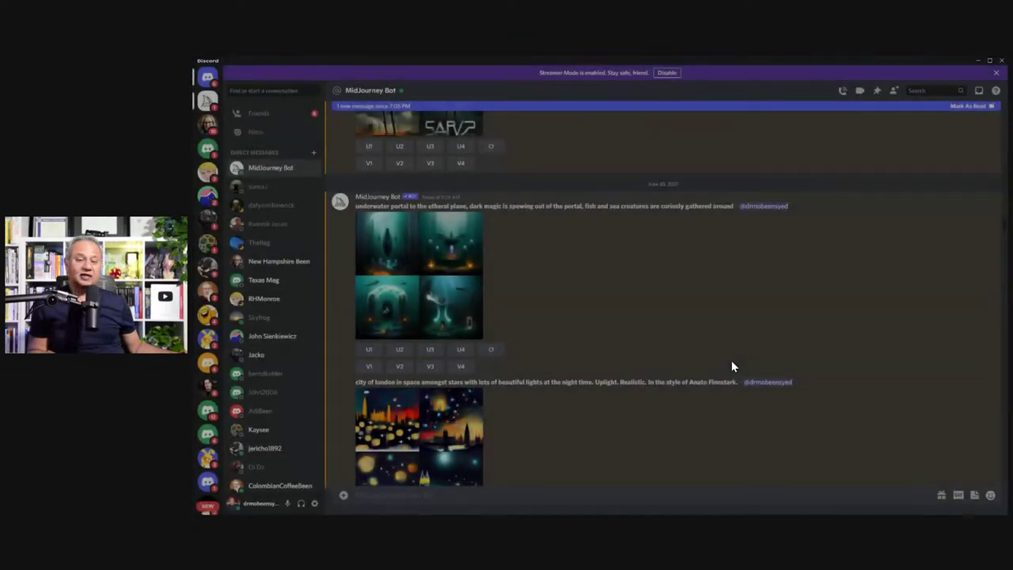
View the "city of london in space" grid and the grid of variations below it enlarged, closing each enlarged view
{"action": "scroll", "coordinate": [579, 368], "scroll_direction": "down", "scroll_amount": 3}
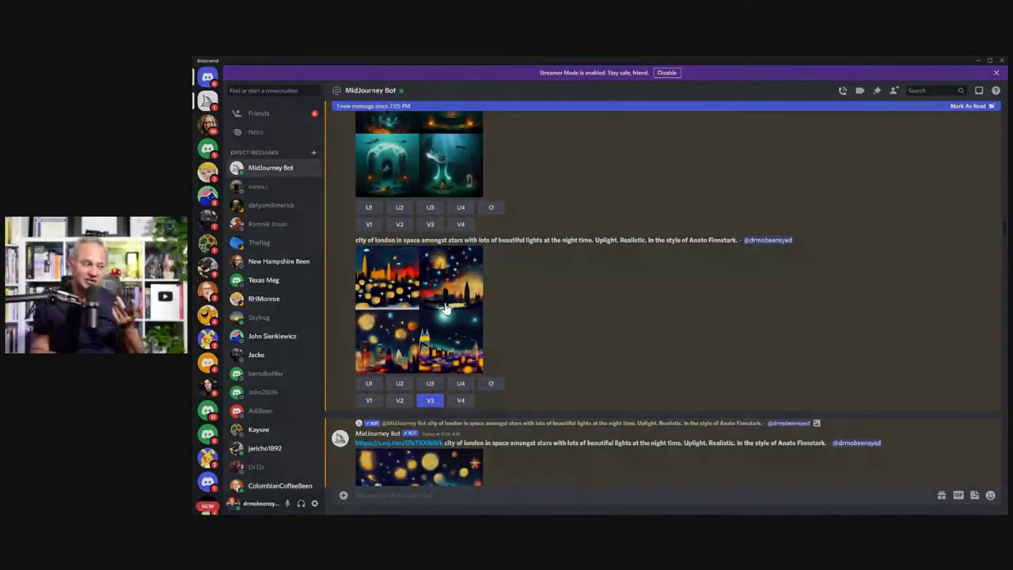
{"action": "left_click", "coordinate": [445, 309]}
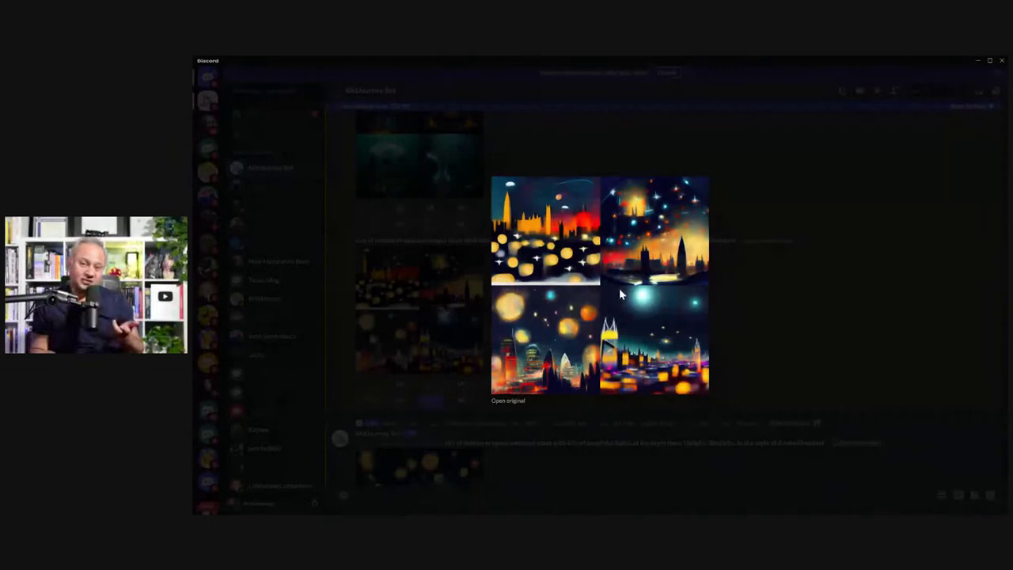
{"action": "left_click", "coordinate": [791, 277]}
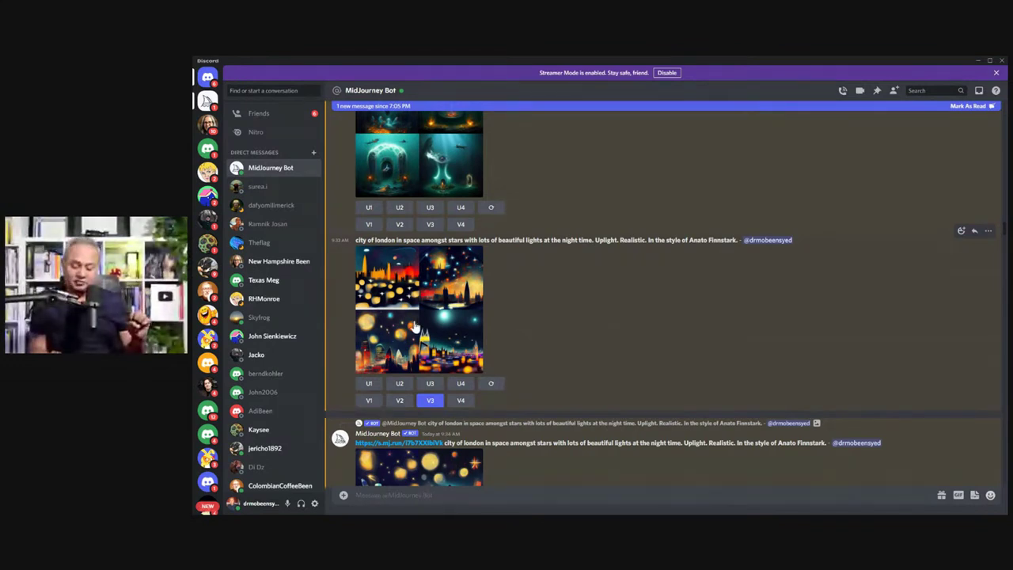
{"action": "scroll", "coordinate": [443, 309], "scroll_direction": "down", "scroll_amount": 3}
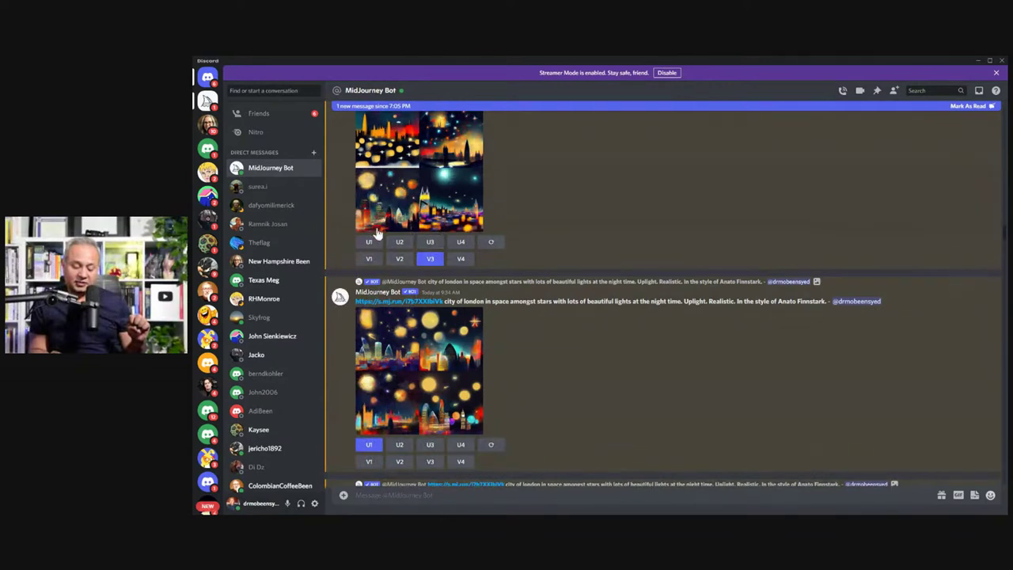
{"action": "left_click", "coordinate": [393, 361]}
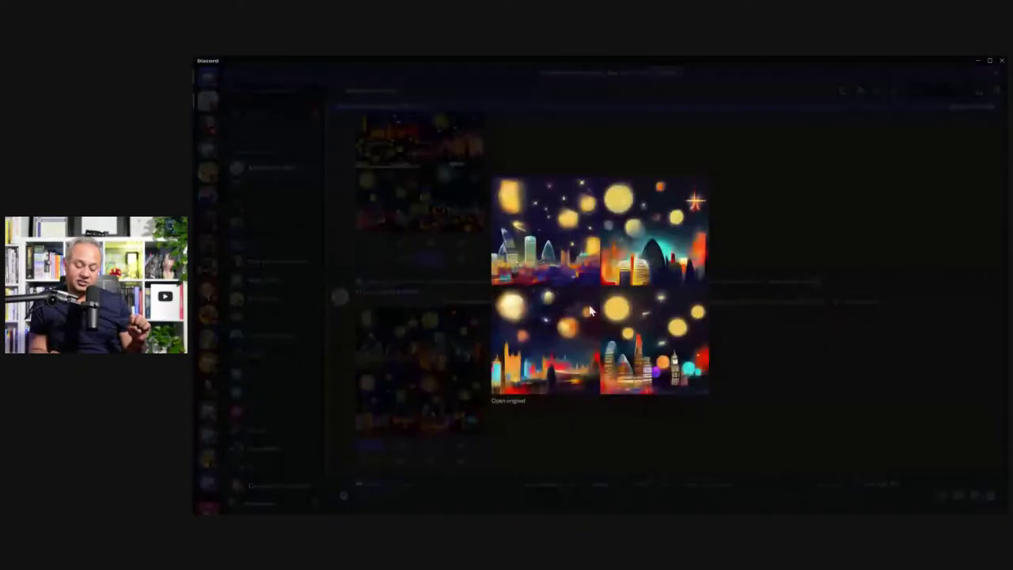
{"action": "left_click", "coordinate": [736, 242]}
Open the original of the upscaled city of London image in the browser, inspect it at a reduced zoom, and switch back to Discord
{"action": "scroll", "coordinate": [618, 348], "scroll_direction": "down", "scroll_amount": 2}
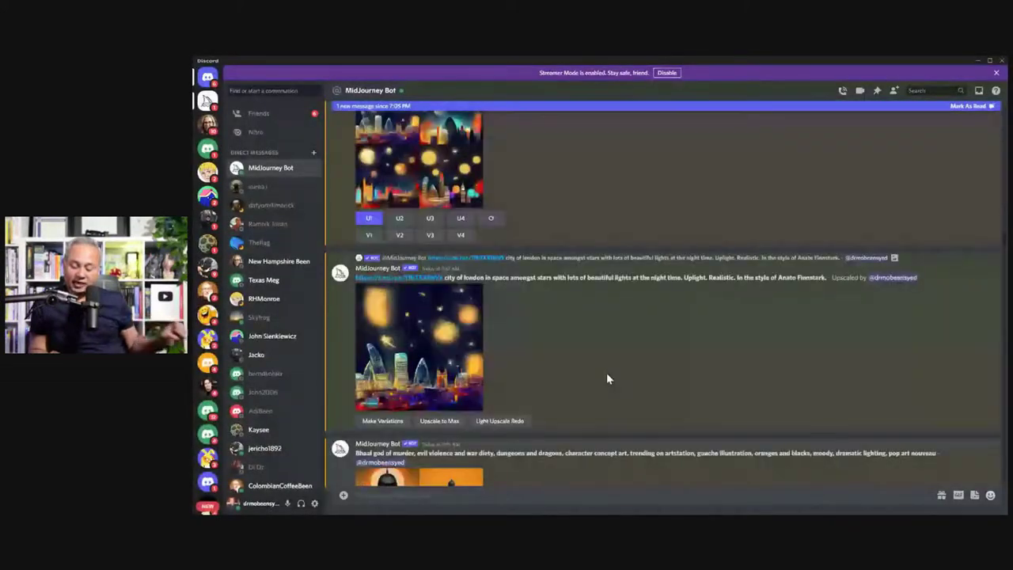
{"action": "left_click", "coordinate": [467, 372]}
{"action": "left_click", "coordinate": [478, 442]}
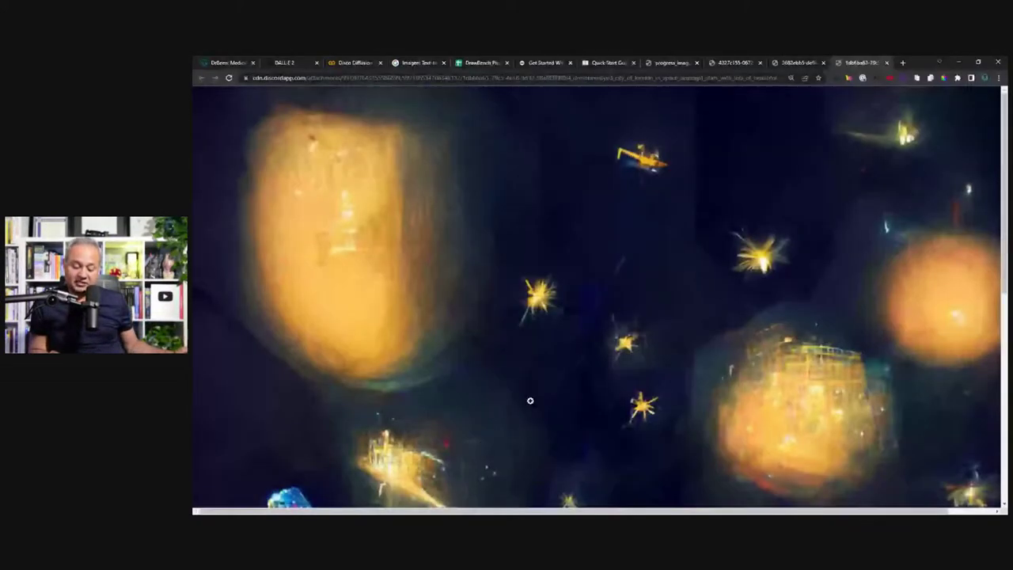
{"action": "key", "text": "ctrl+minus"}
{"action": "key", "text": "ctrl+minus"}
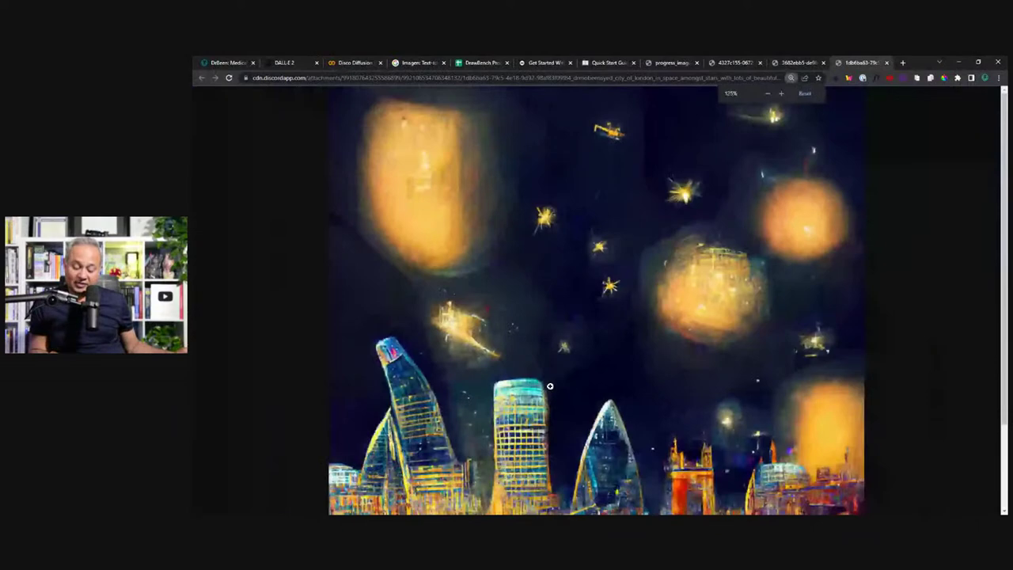
{"action": "key", "text": "ctrl+minus"}
{"action": "scroll", "coordinate": [618, 382], "scroll_direction": "down", "scroll_amount": 2}
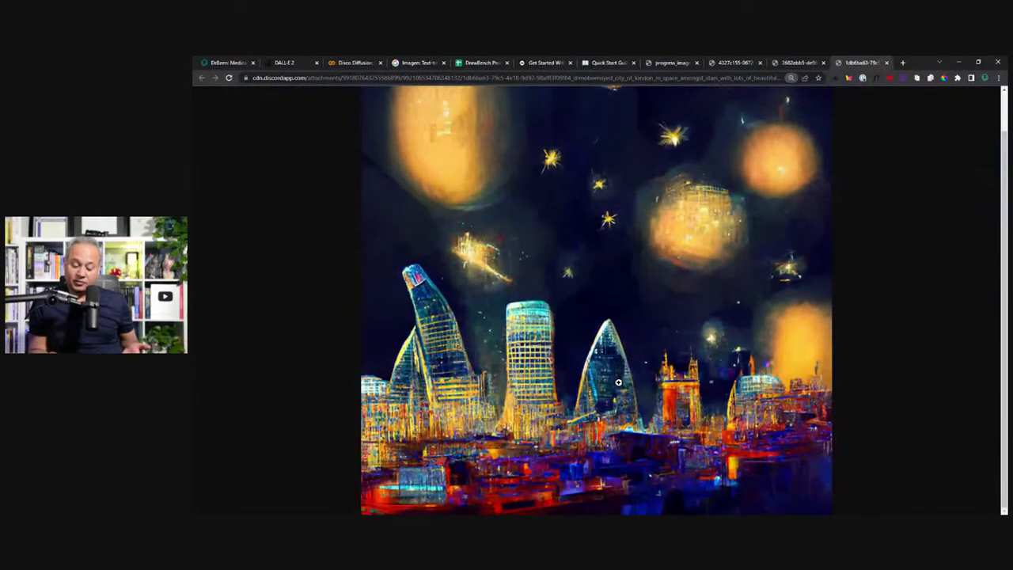
{"action": "scroll", "coordinate": [619, 382], "scroll_direction": "up", "scroll_amount": 1}
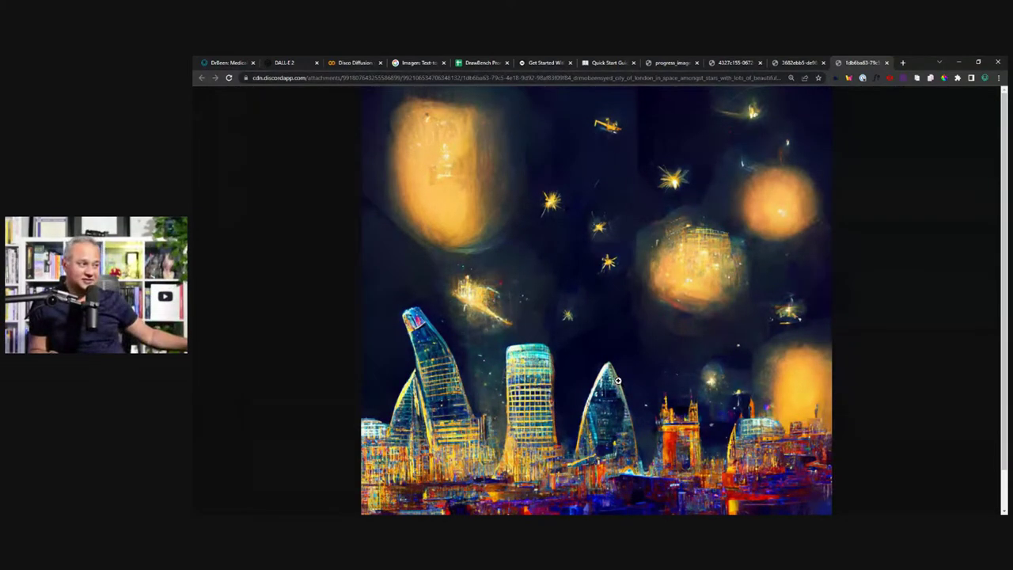
{"action": "key", "text": "alt+Tab"}
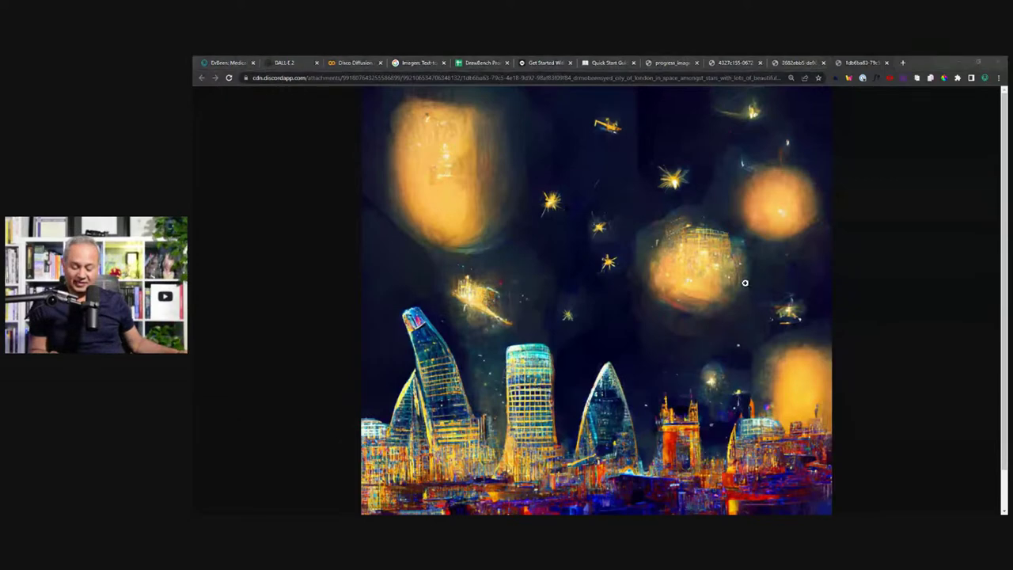
Find the upscaled fox sitting under a tree at sunset in the Discord conversation and open its original image in the browser
{"action": "scroll", "coordinate": [583, 364], "scroll_direction": "down", "scroll_amount": 6}
{"action": "scroll", "coordinate": [525, 289], "scroll_direction": "down", "scroll_amount": 5}
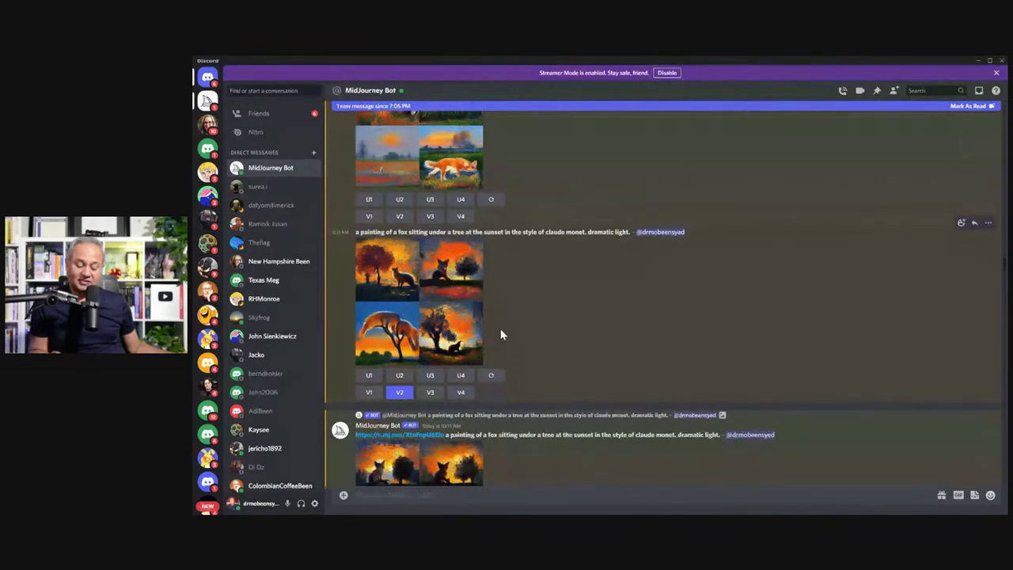
{"action": "scroll", "coordinate": [499, 420], "scroll_direction": "up", "scroll_amount": 1}
{"action": "scroll", "coordinate": [498, 379], "scroll_direction": "down", "scroll_amount": 3}
{"action": "scroll", "coordinate": [503, 380], "scroll_direction": "down", "scroll_amount": 5}
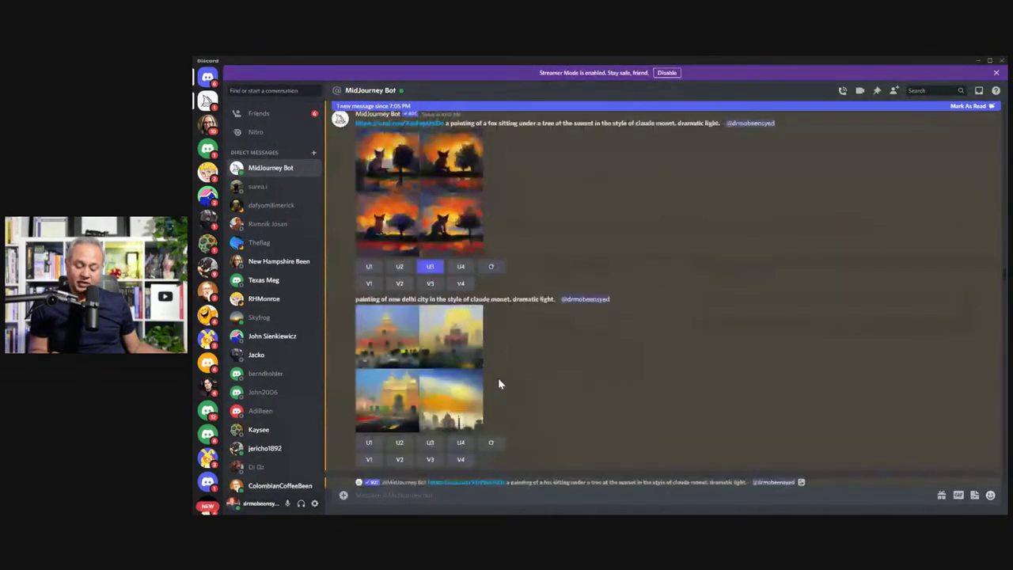
{"action": "left_click", "coordinate": [448, 321]}
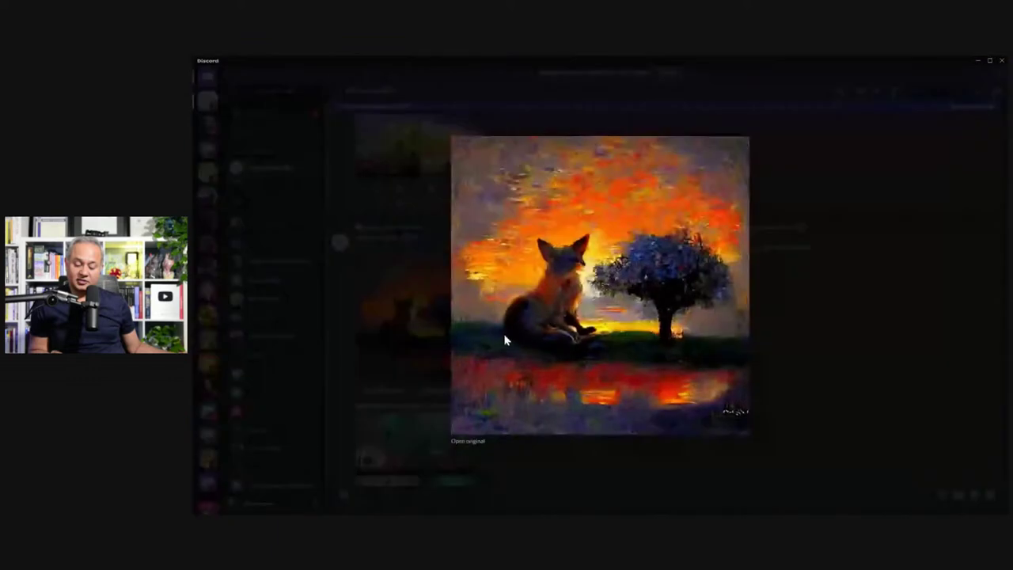
{"action": "left_click", "coordinate": [473, 442]}
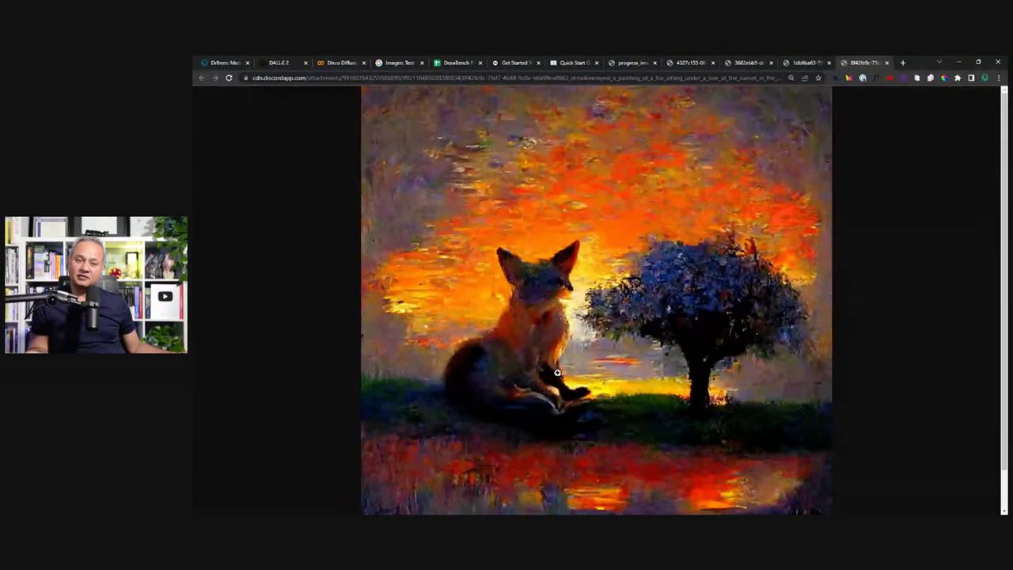
Compare the fox painting with the DALL·E 2 page's fox example, then return to Discord and close the enlarged view
{"action": "left_click", "coordinate": [393, 64]}
{"action": "left_click", "coordinate": [339, 63]}
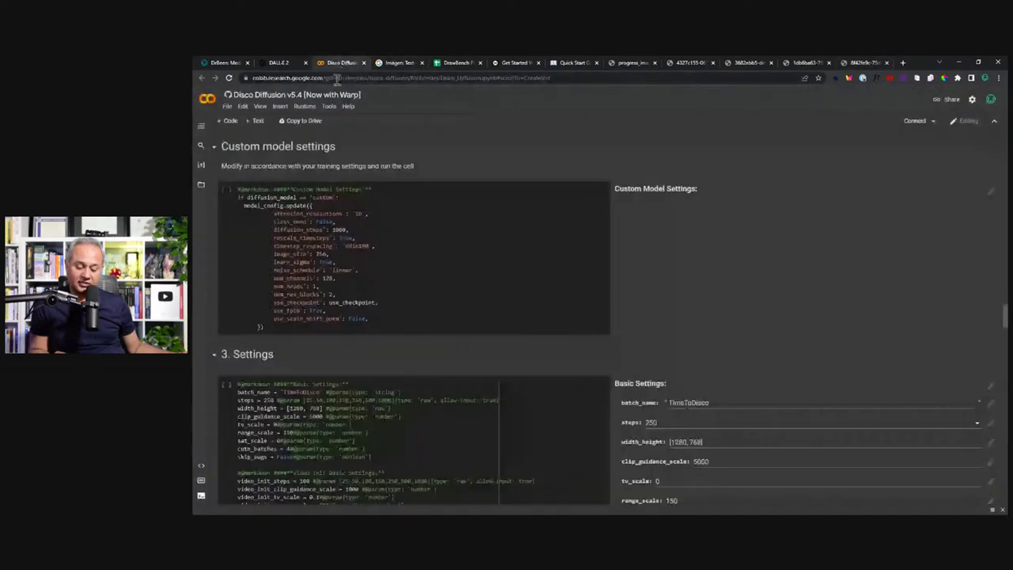
{"action": "key", "text": "ctrl+shift+Tab"}
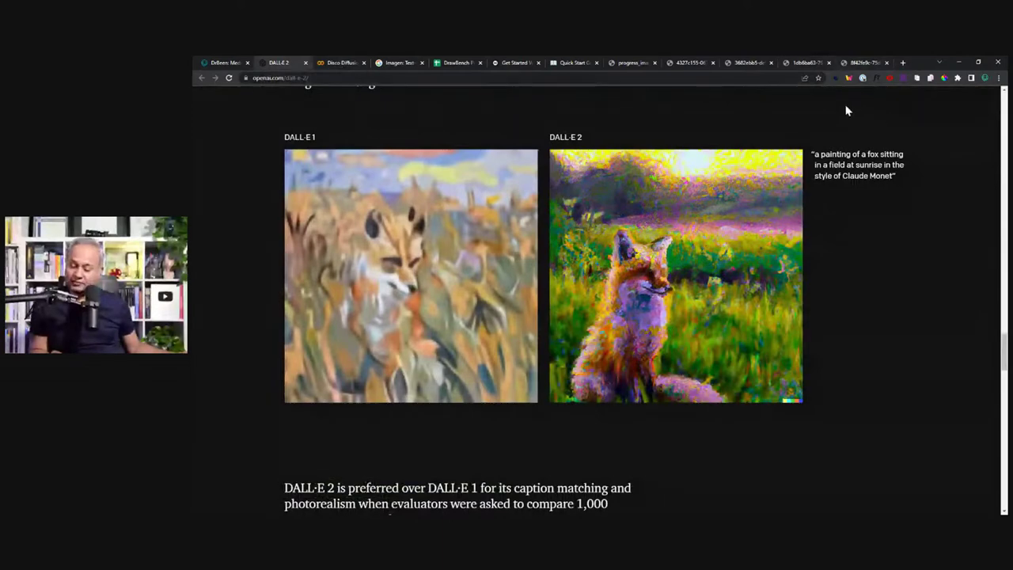
{"action": "left_click", "coordinate": [863, 63]}
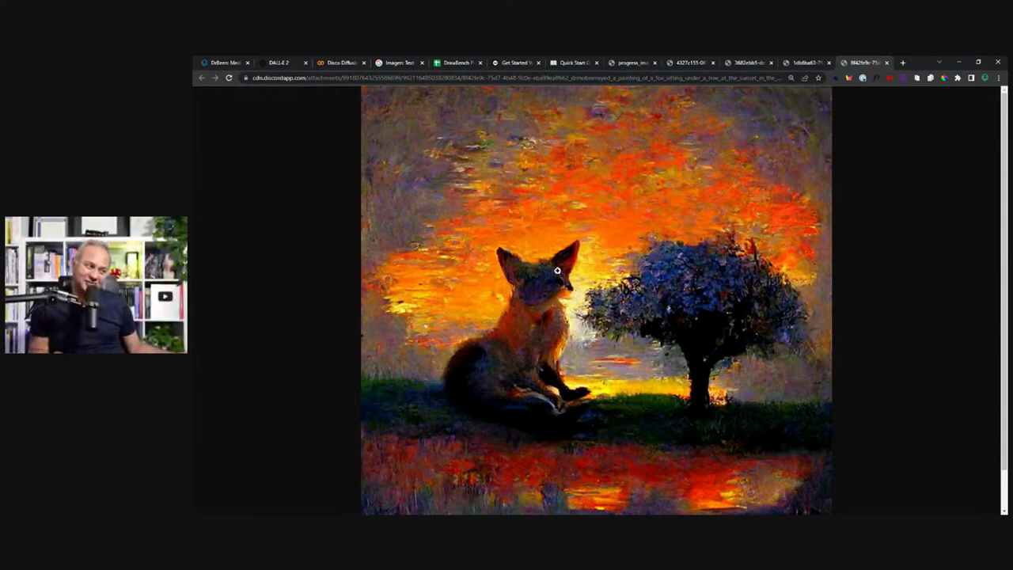
{"action": "key", "text": "alt+Tab"}
{"action": "left_click", "coordinate": [347, 349]}
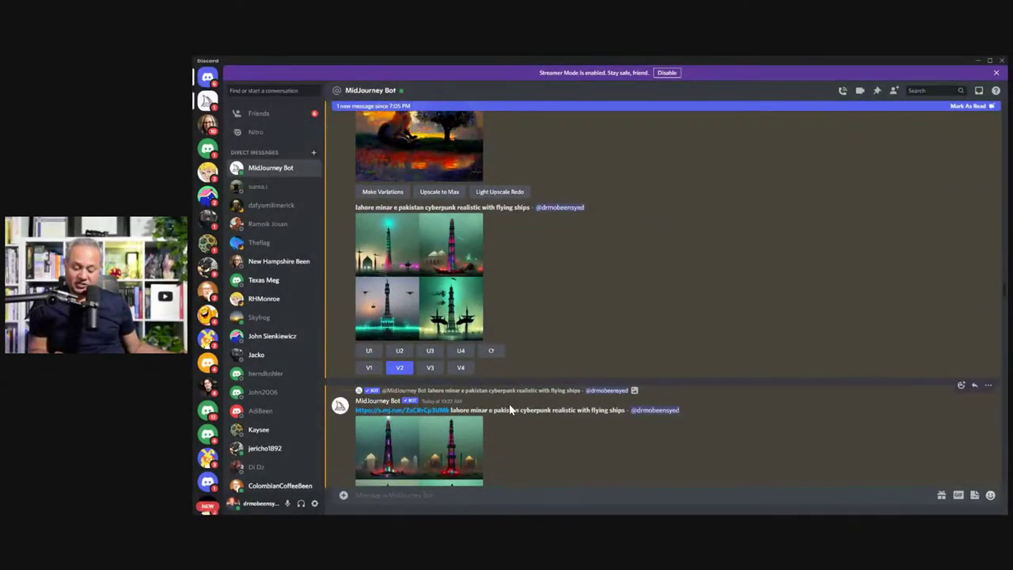
Open the original of the "lahore minar e pakistan cyberpunk" grid in the browser, inspect it magnified, and switch back to Discord
{"action": "left_click", "coordinate": [465, 304]}
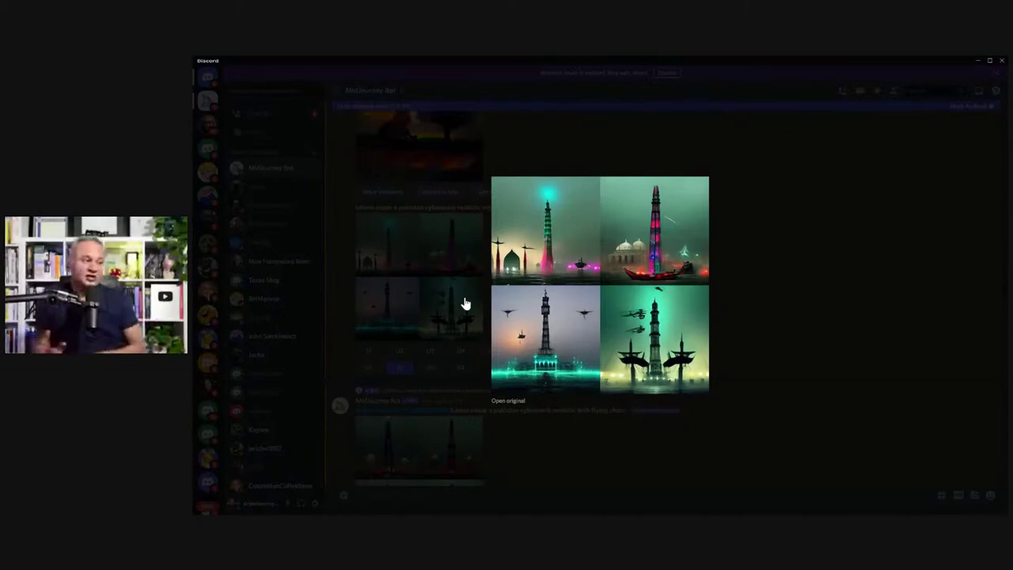
{"action": "left_click", "coordinate": [520, 400]}
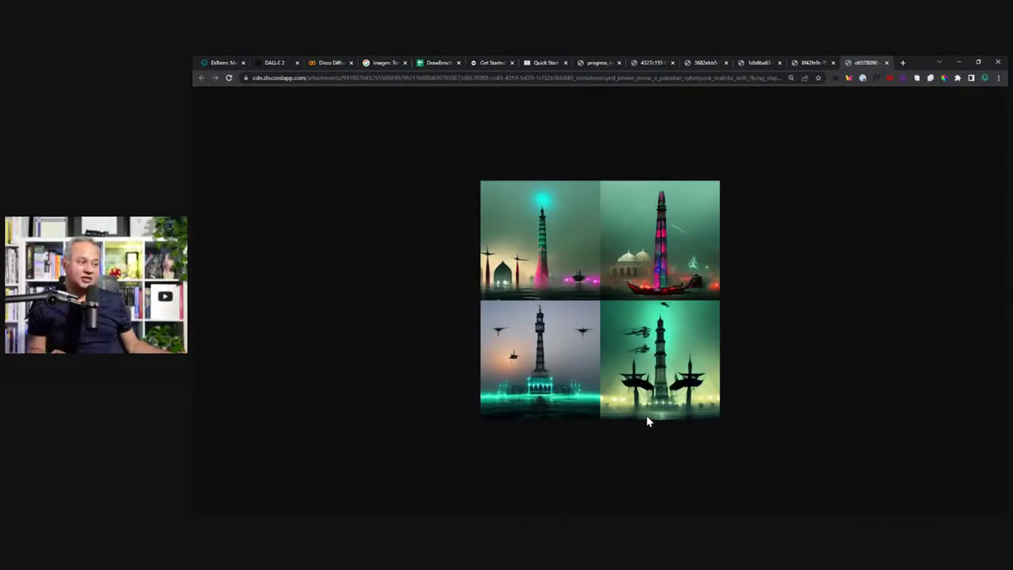
{"action": "scroll", "coordinate": [640, 424], "scroll_direction": "up", "scroll_amount": 6}
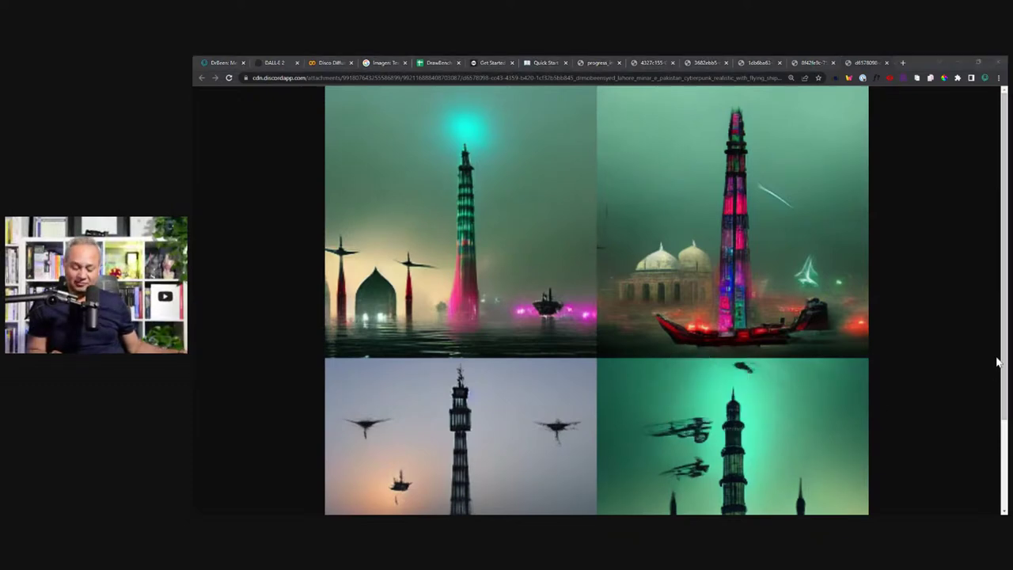
{"action": "key", "text": "alt+Tab"}
{"action": "key", "text": "alt+Tab"}
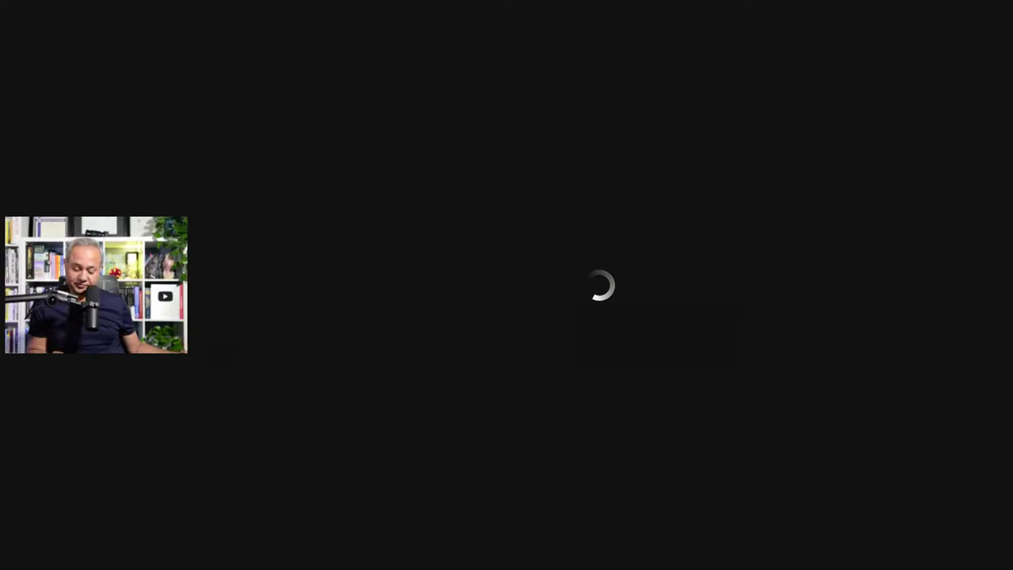
{"action": "key", "text": "alt+Tab"}
View the grid of inner city Lahore gate paintings with flying ships enlarged and close the enlarged view
{"action": "scroll", "coordinate": [711, 347], "scroll_direction": "down", "scroll_amount": 2}
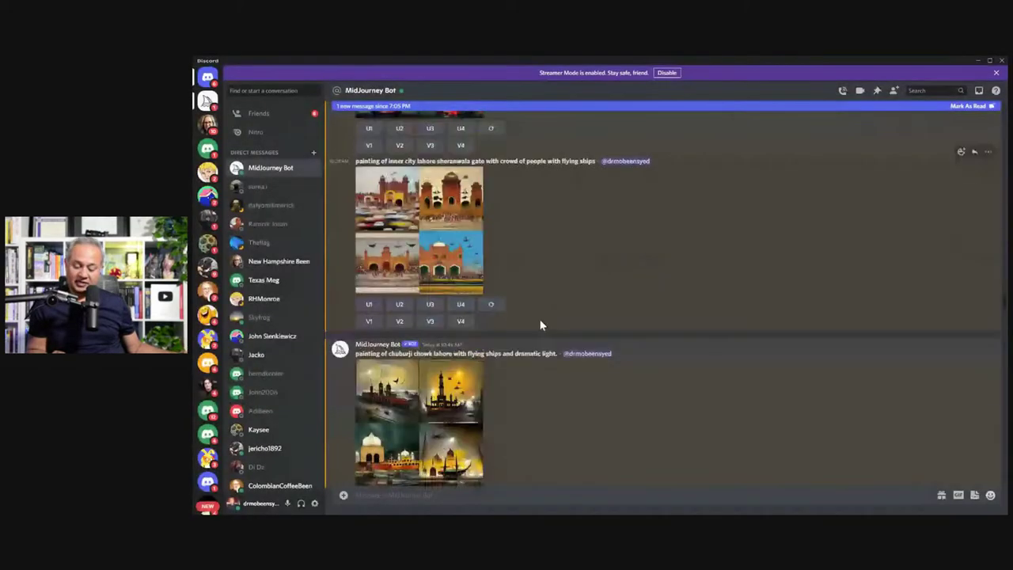
{"action": "left_click", "coordinate": [420, 238]}
{"action": "left_click", "coordinate": [716, 313]}
Find the upscaled Van Gogh-style "machopeechu ruins" image further down the conversation and open its original in the browser
{"action": "scroll", "coordinate": [629, 328], "scroll_direction": "down", "scroll_amount": 5}
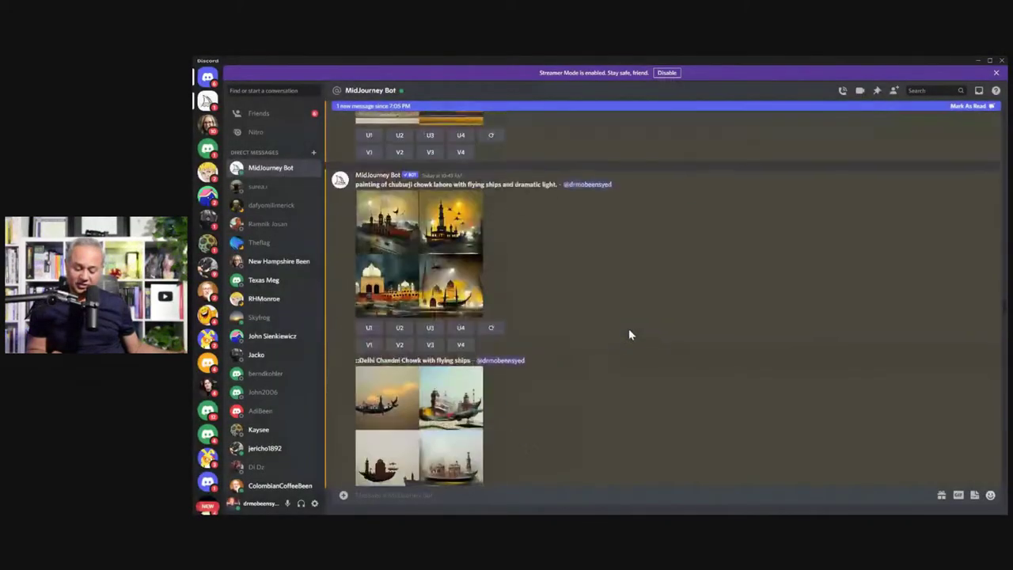
{"action": "scroll", "coordinate": [577, 331], "scroll_direction": "down", "scroll_amount": 10}
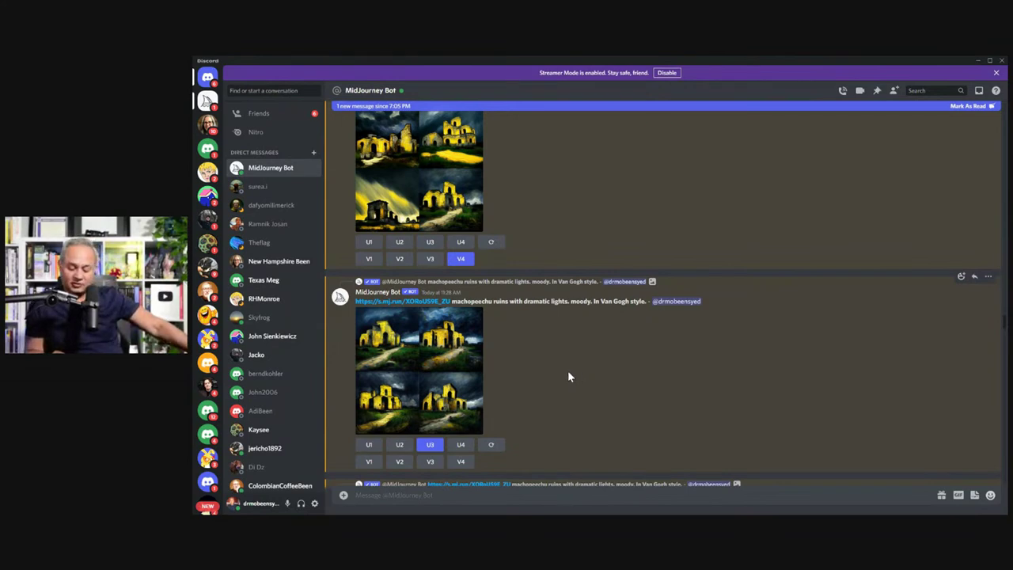
{"action": "scroll", "coordinate": [563, 370], "scroll_direction": "down", "scroll_amount": 1}
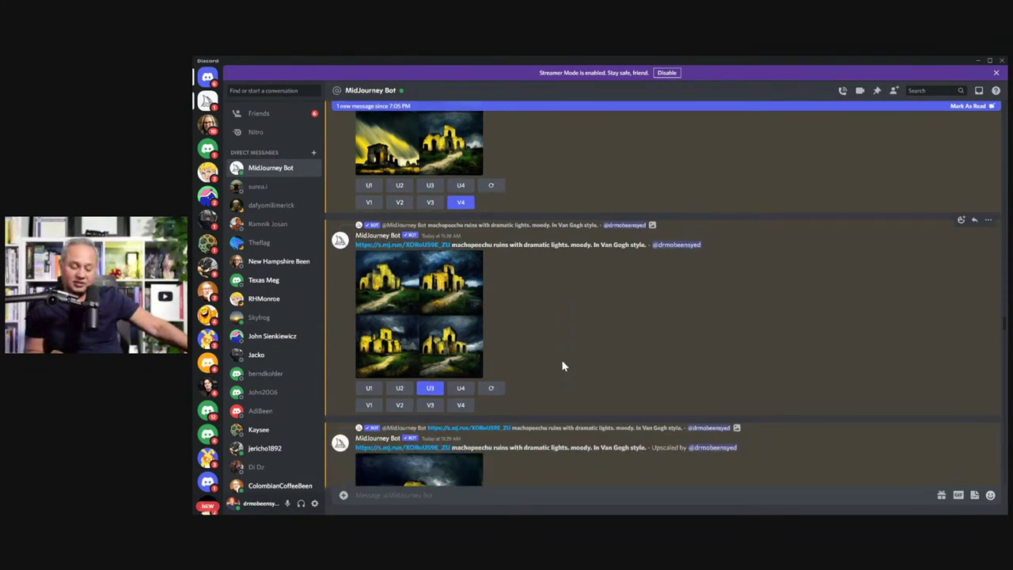
{"action": "scroll", "coordinate": [560, 368], "scroll_direction": "down", "scroll_amount": 1}
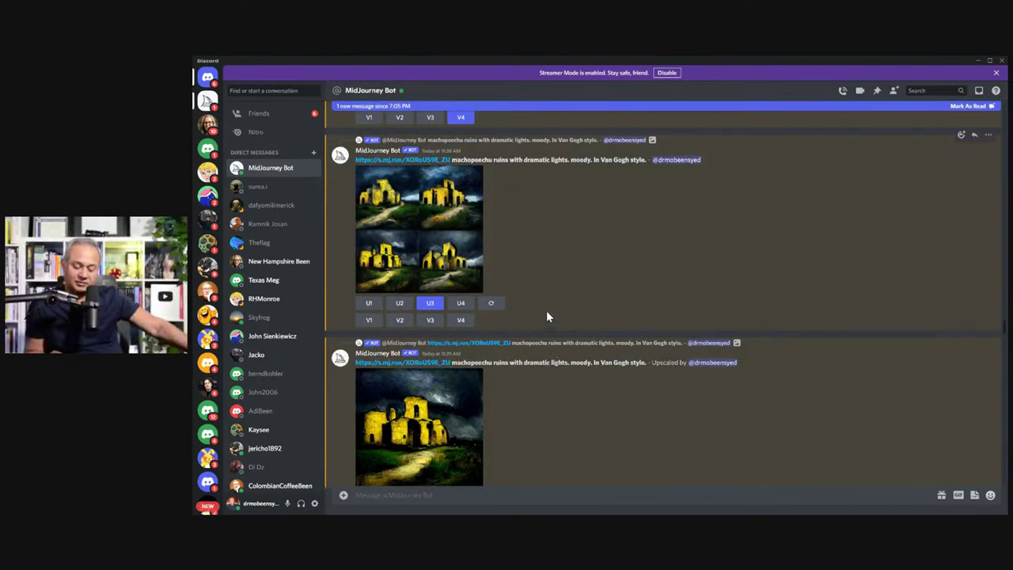
{"action": "scroll", "coordinate": [546, 317], "scroll_direction": "down", "scroll_amount": 1}
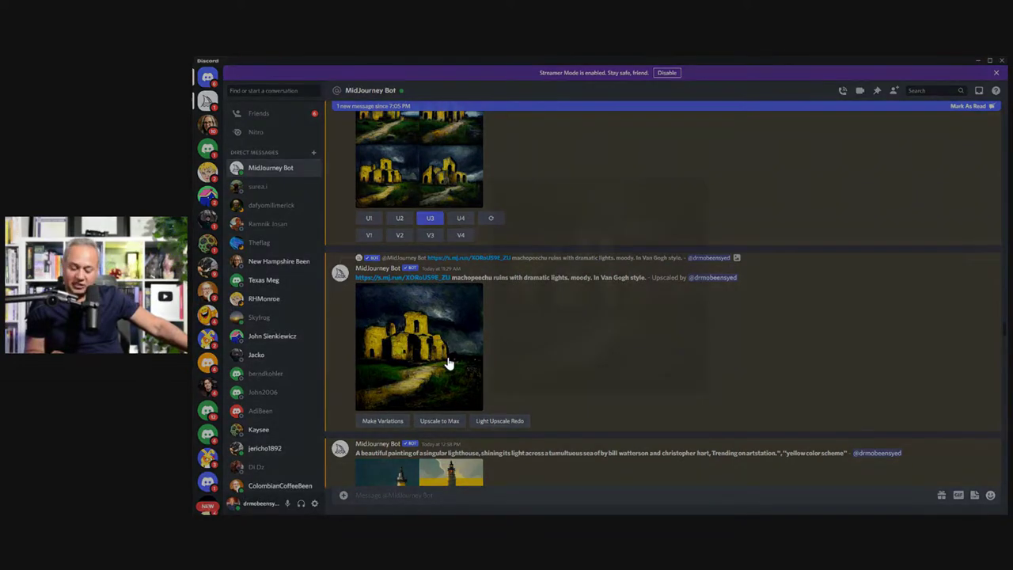
{"action": "left_click", "coordinate": [448, 363]}
{"action": "left_click", "coordinate": [478, 435]}
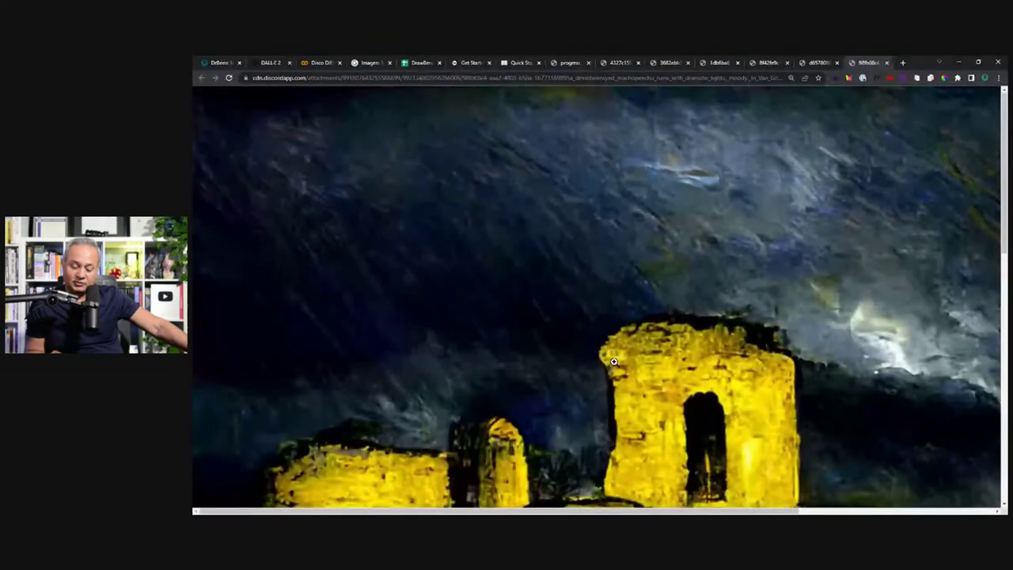
Inspect the yellow ruins painting at a reduced zoom, return to Discord, and close the enlarged view
{"action": "scroll", "coordinate": [614, 352], "scroll_direction": "down", "scroll_amount": 3}
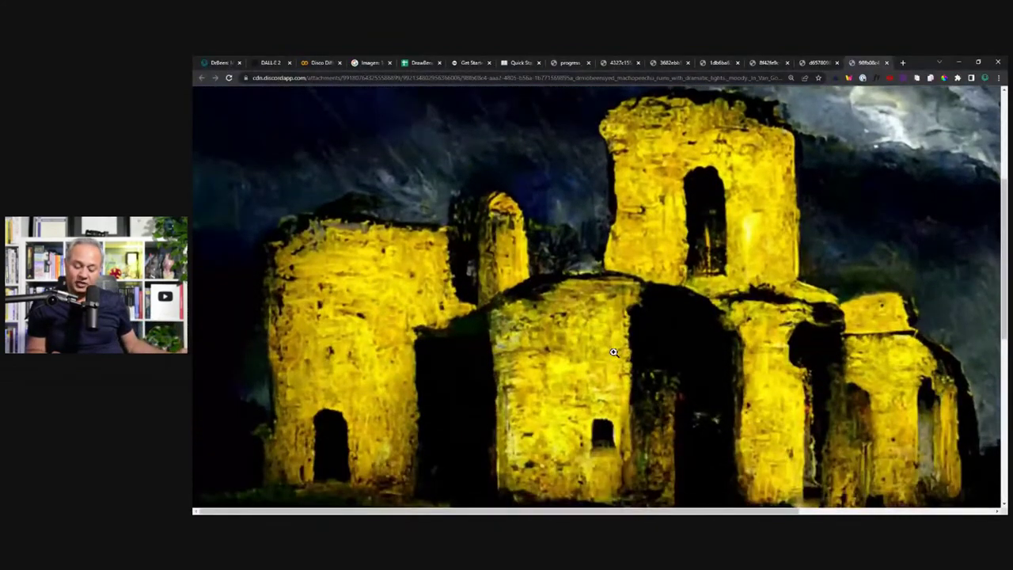
{"action": "key", "text": "ctrl+minus"}
{"action": "key", "text": "ctrl+minus"}
{"action": "key", "text": "ctrl+minus"}
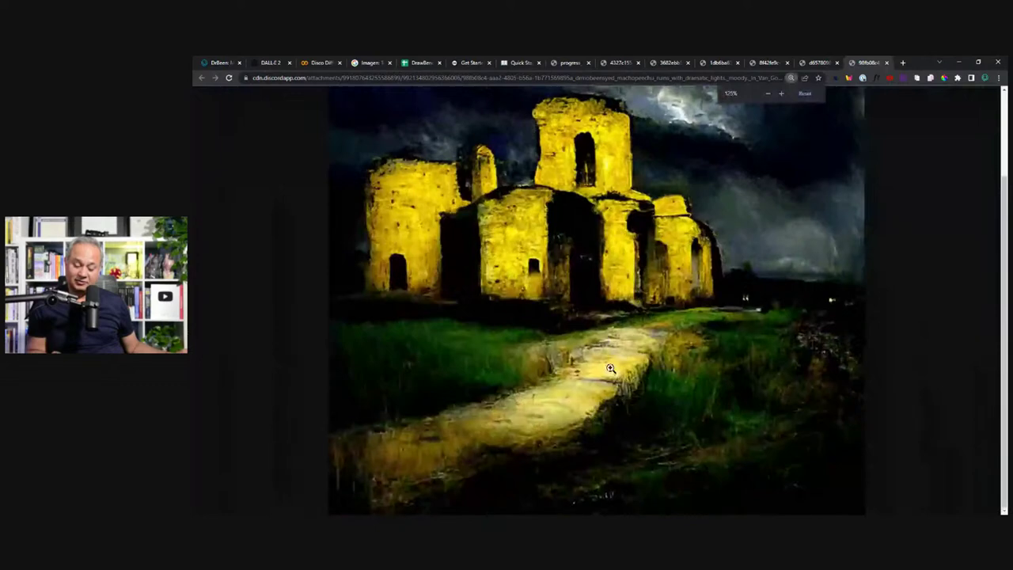
{"action": "key", "text": "ctrl+minus"}
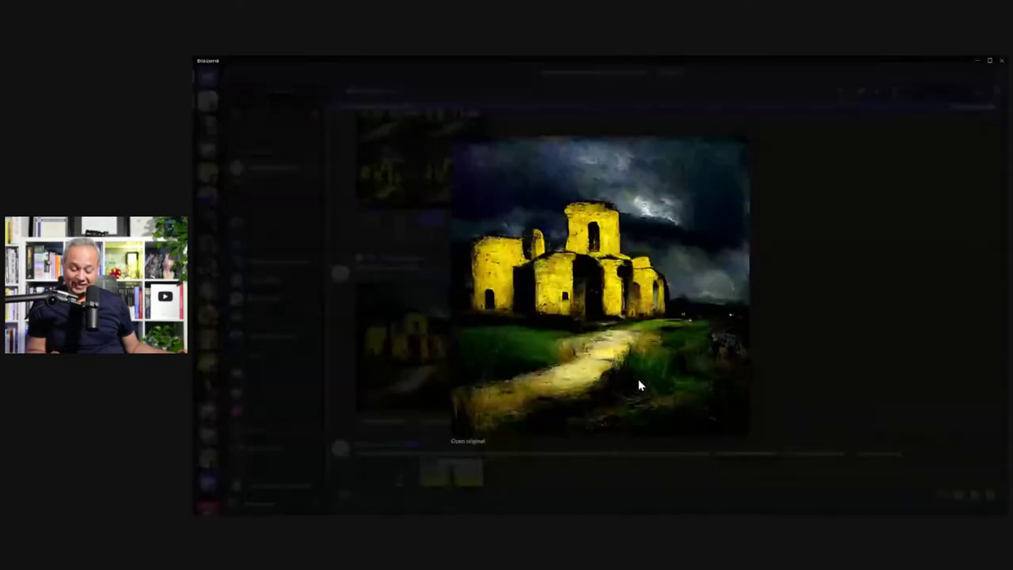
{"action": "key", "text": "alt+Tab"}
{"action": "left_click", "coordinate": [850, 345]}
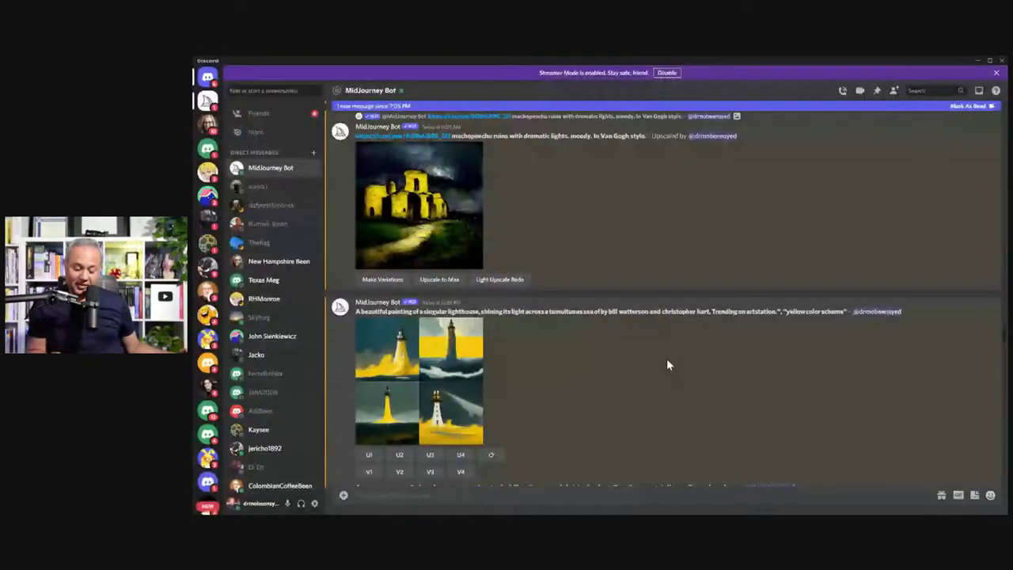
Review the generated images in the conversation from the yellow lighthouse grid down to the pencil and watercolor robot sketches
{"action": "scroll", "coordinate": [667, 358], "scroll_direction": "down", "scroll_amount": 5}
{"action": "scroll", "coordinate": [625, 367], "scroll_direction": "down", "scroll_amount": 3}
{"action": "scroll", "coordinate": [470, 272], "scroll_direction": "up", "scroll_amount": 3}
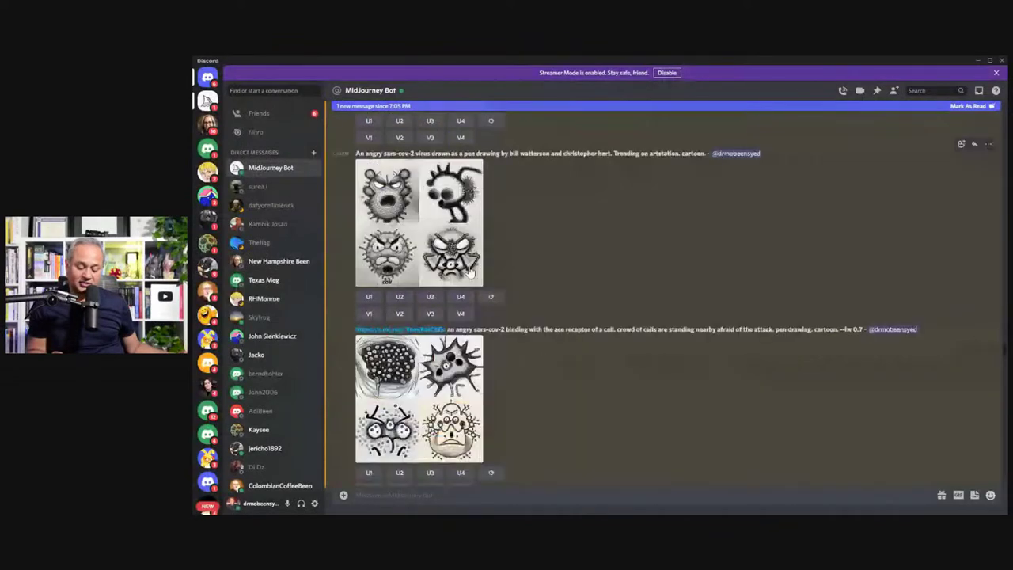
{"action": "scroll", "coordinate": [576, 416], "scroll_direction": "down", "scroll_amount": 10}
{"action": "scroll", "coordinate": [500, 384], "scroll_direction": "down", "scroll_amount": 3}
{"action": "scroll", "coordinate": [679, 390], "scroll_direction": "down", "scroll_amount": 10}
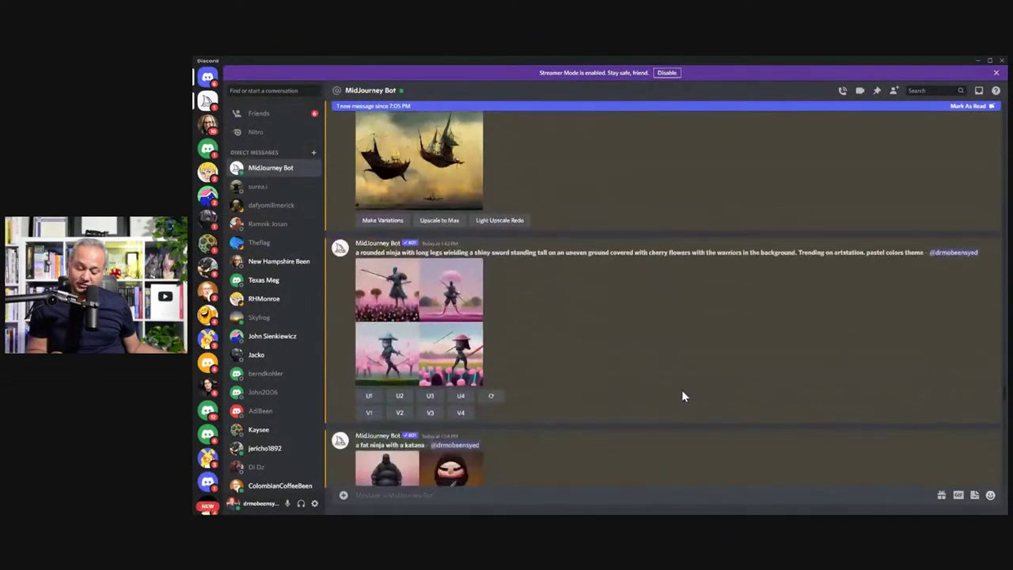
{"action": "scroll", "coordinate": [557, 420], "scroll_direction": "down", "scroll_amount": 15}
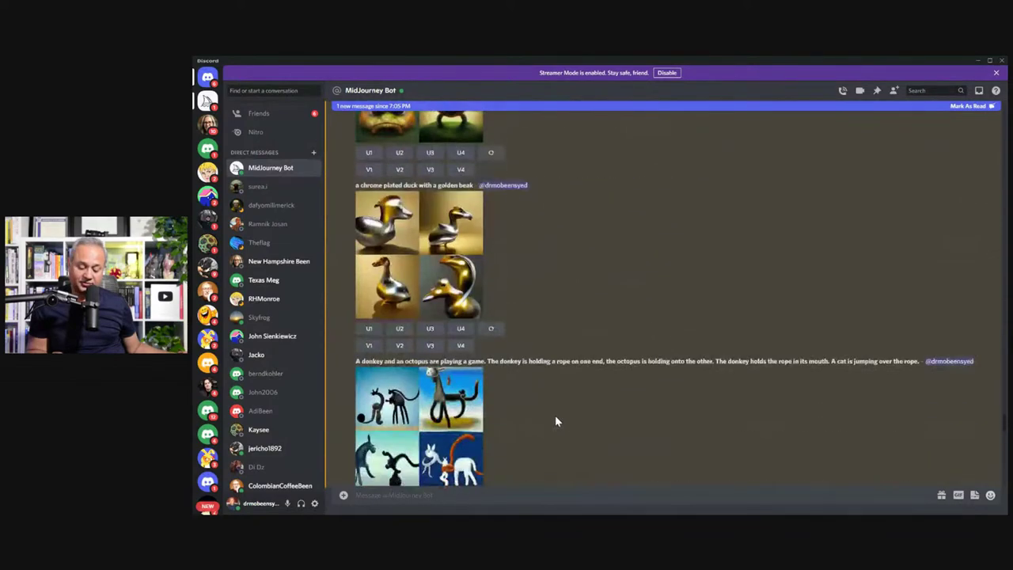
{"action": "scroll", "coordinate": [555, 421], "scroll_direction": "down", "scroll_amount": 15}
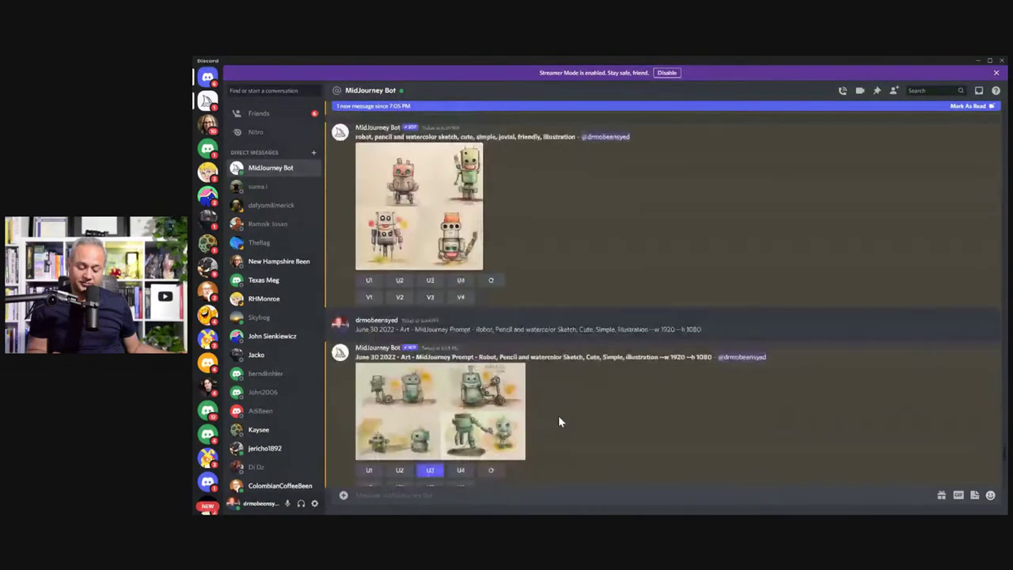
View the upscaled watercolor robot pair and the upscaled cute dog sketch enlarged, closing each enlarged view
{"action": "scroll", "coordinate": [558, 421], "scroll_direction": "down", "scroll_amount": 5}
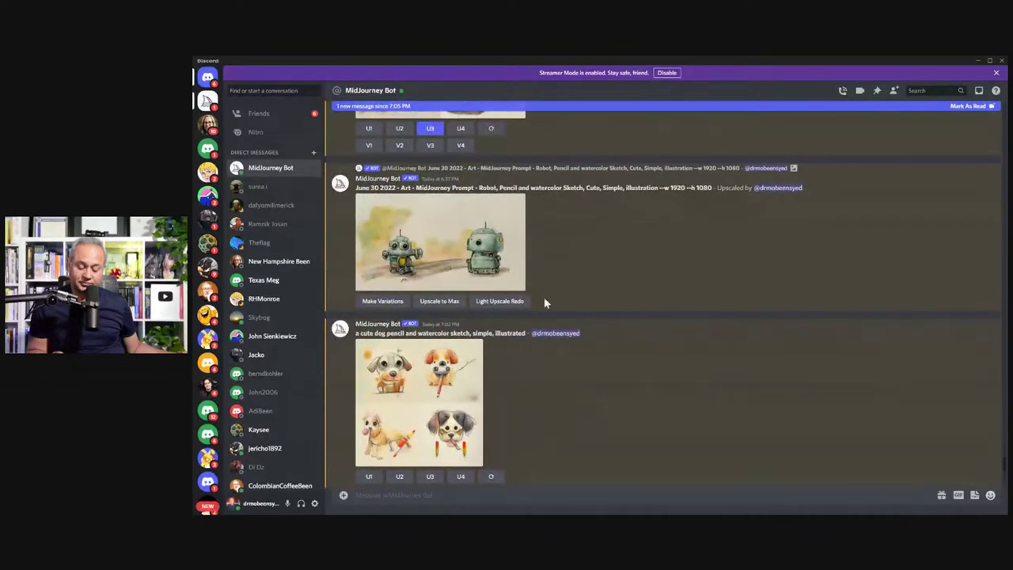
{"action": "left_click", "coordinate": [440, 257]}
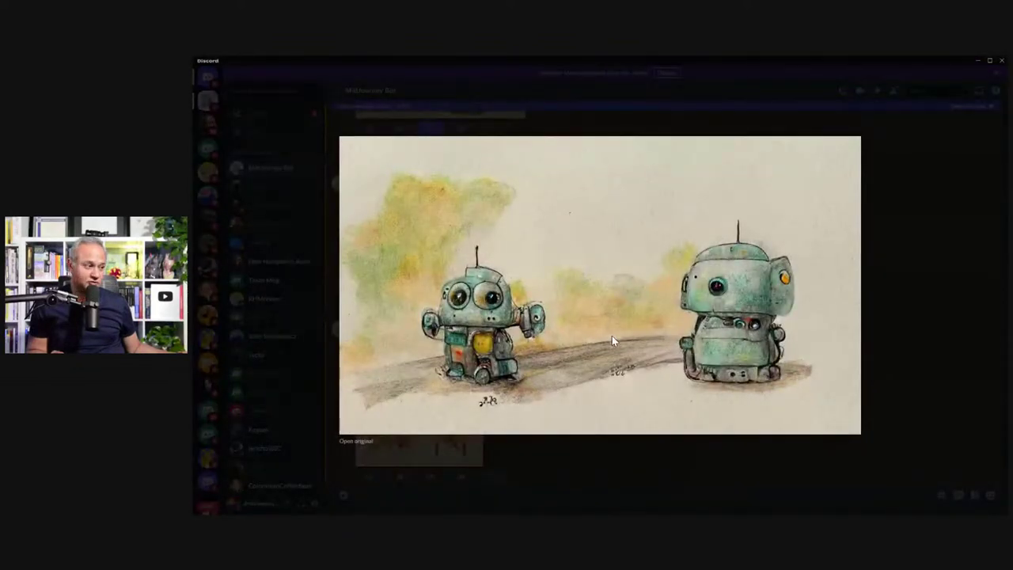
{"action": "key", "text": "Escape"}
{"action": "scroll", "coordinate": [616, 340], "scroll_direction": "down", "scroll_amount": 5}
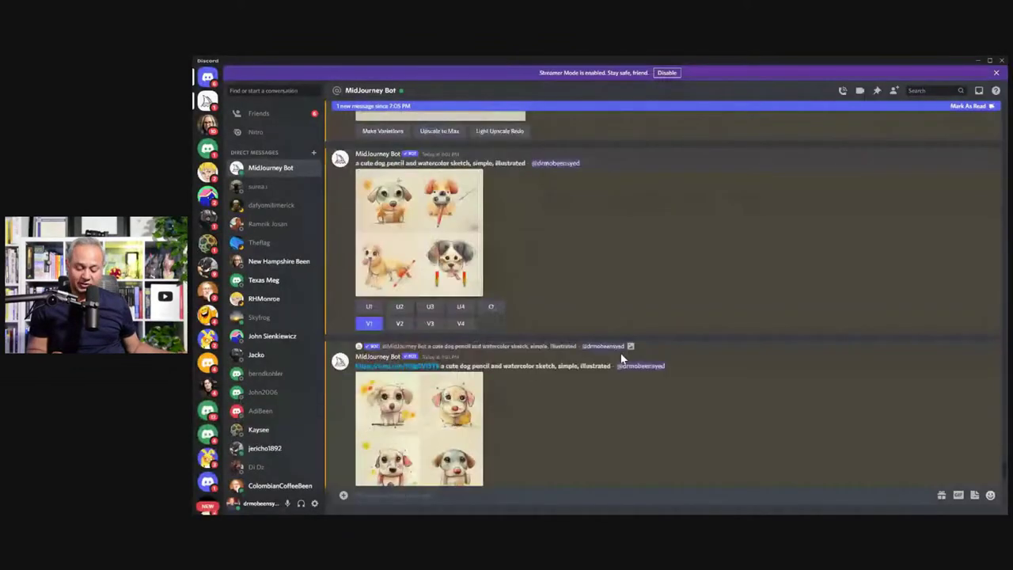
{"action": "left_click", "coordinate": [470, 400]}
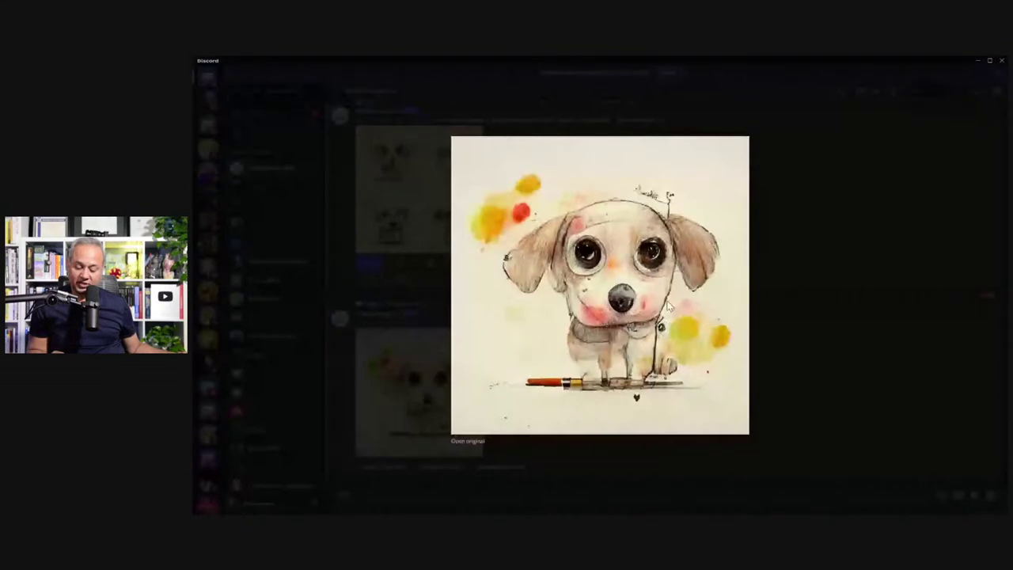
{"action": "key", "text": "Escape"}
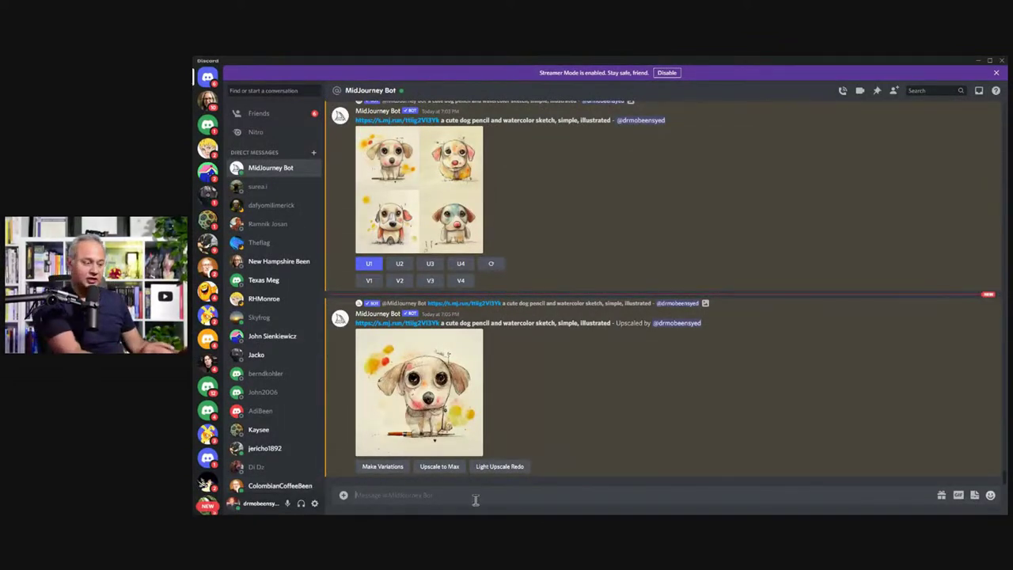
Generate a Midjourney image grid with the imagine prompt "cute llama illustration, sketch, watercolor and pencil"
{"action": "type", "text": "/imagine"}
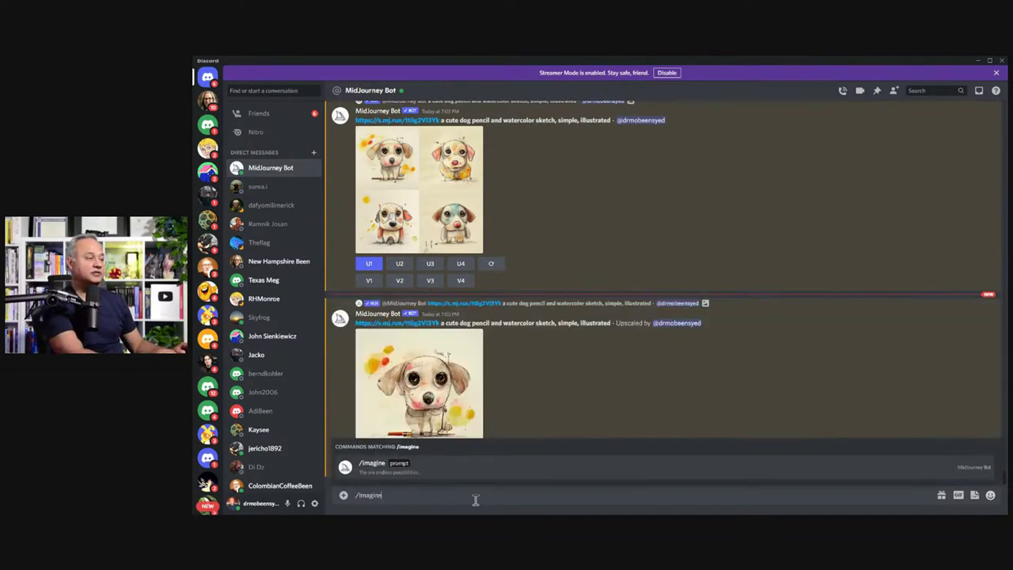
{"action": "key", "text": "Tab"}
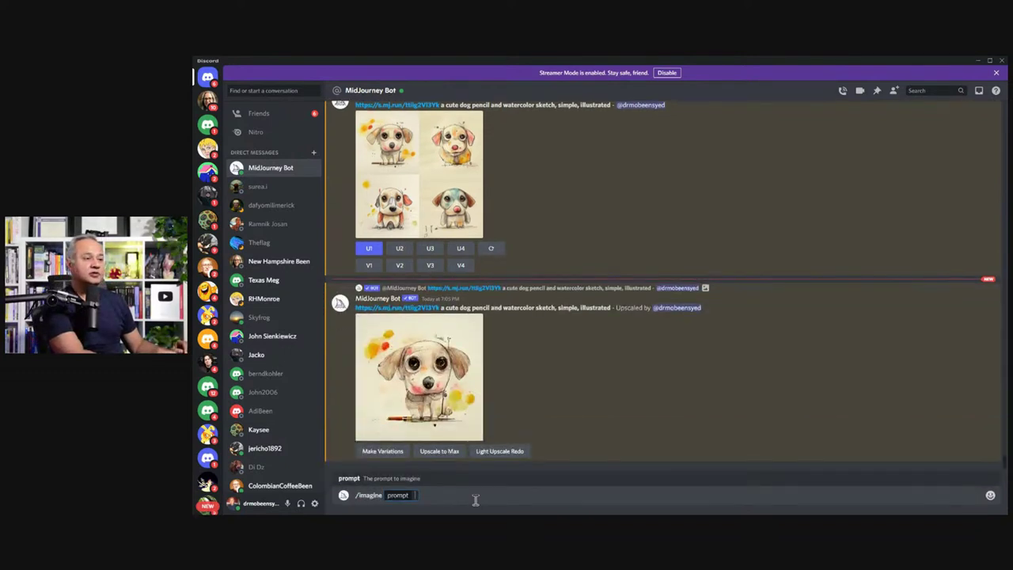
{"action": "type", "text": "cute llama"}
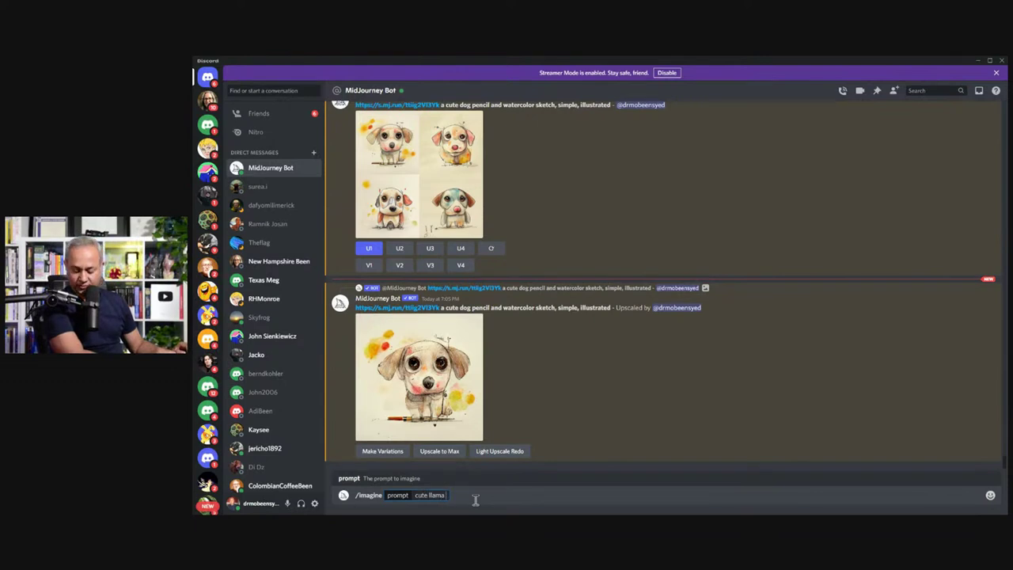
{"action": "type", "text": " illustration"}
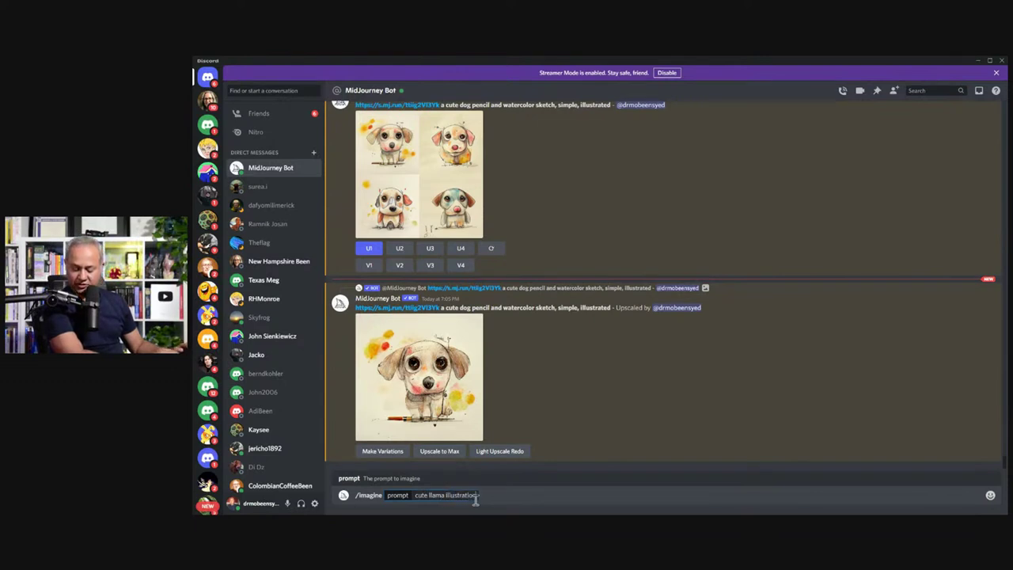
{"action": "type", "text": ", sketch"}
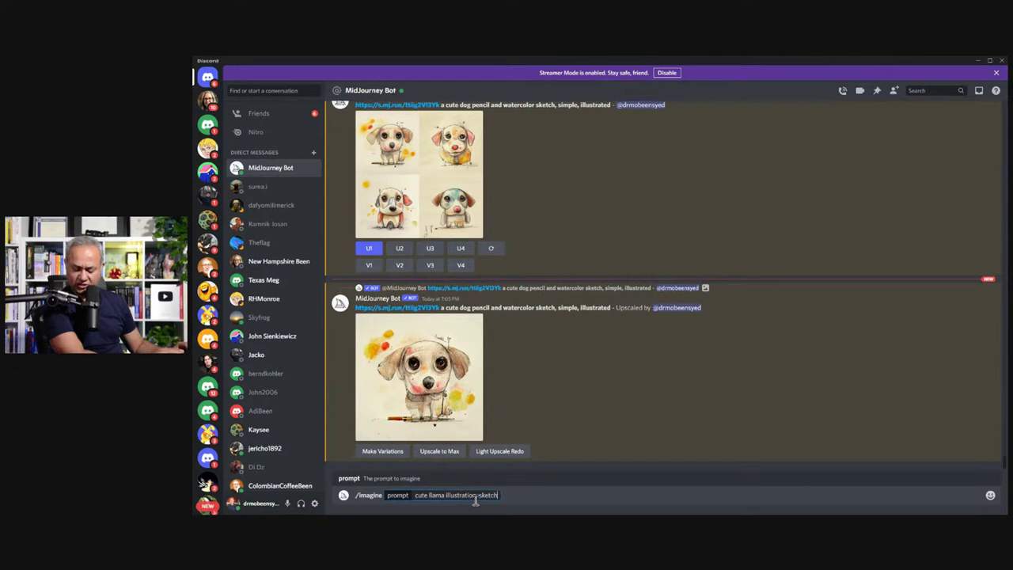
{"action": "key", "text": "BackSpace"}
{"action": "key", "text": "BackSpace"}
{"action": "key", "text": "BackSpace"}
{"action": "key", "text": "BackSpace"}
{"action": "key", "text": "BackSpace"}
{"action": "key", "text": "BackSpace"}
{"action": "key", "text": "BackSpace"}
{"action": "key", "text": "BackSpace"}
{"action": "key", "text": "BackSpace"}
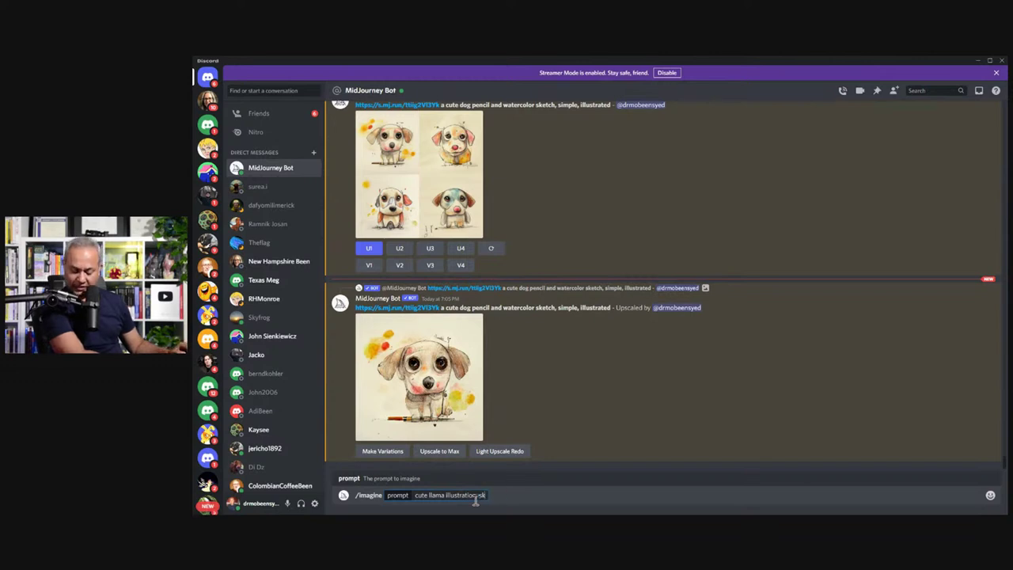
{"action": "type", "text": "sketch, watercolor a"}
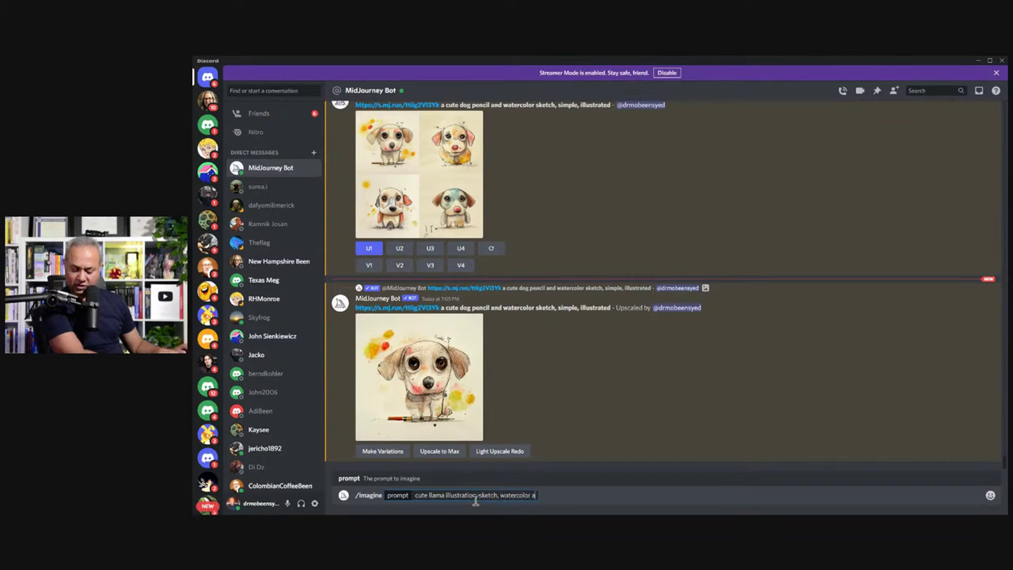
{"action": "type", "text": "nd pencil"}
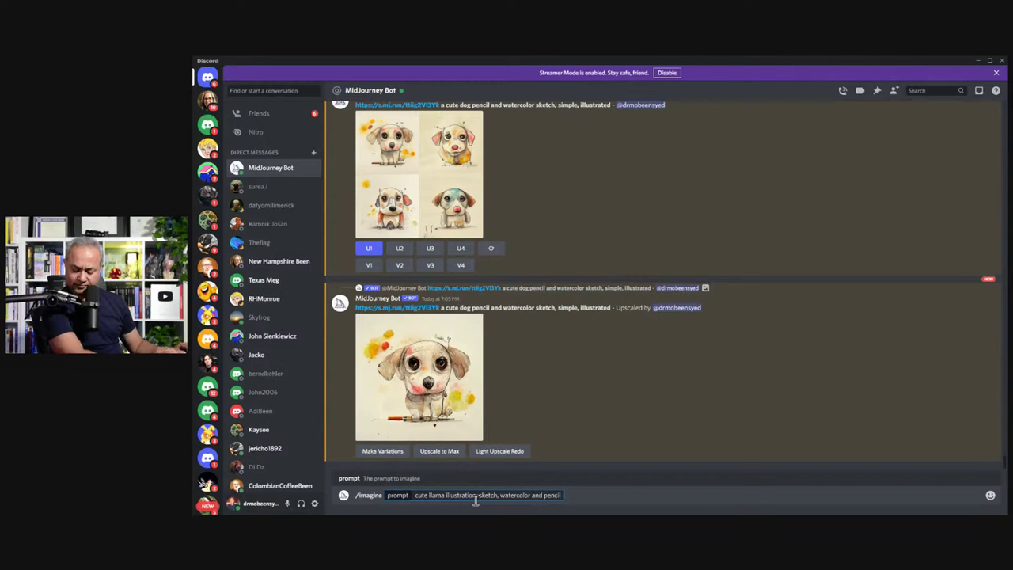
{"action": "key", "text": "Return"}
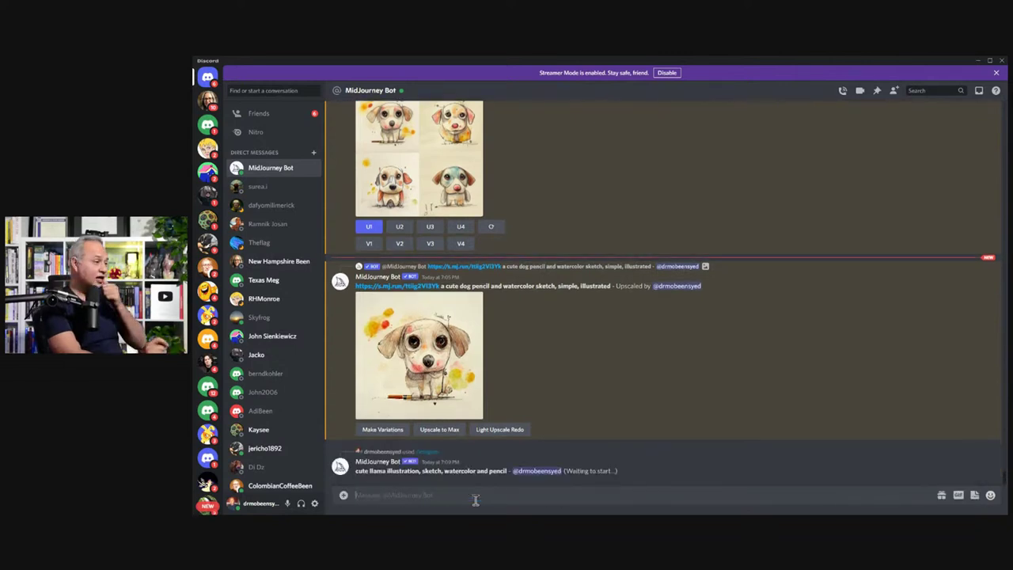
Generate a Midjourney image grid with the imagine prompt "snake skull hyper realistic dramatic light post apoclyptic dystopian era"
{"action": "type", "text": "/imag"}
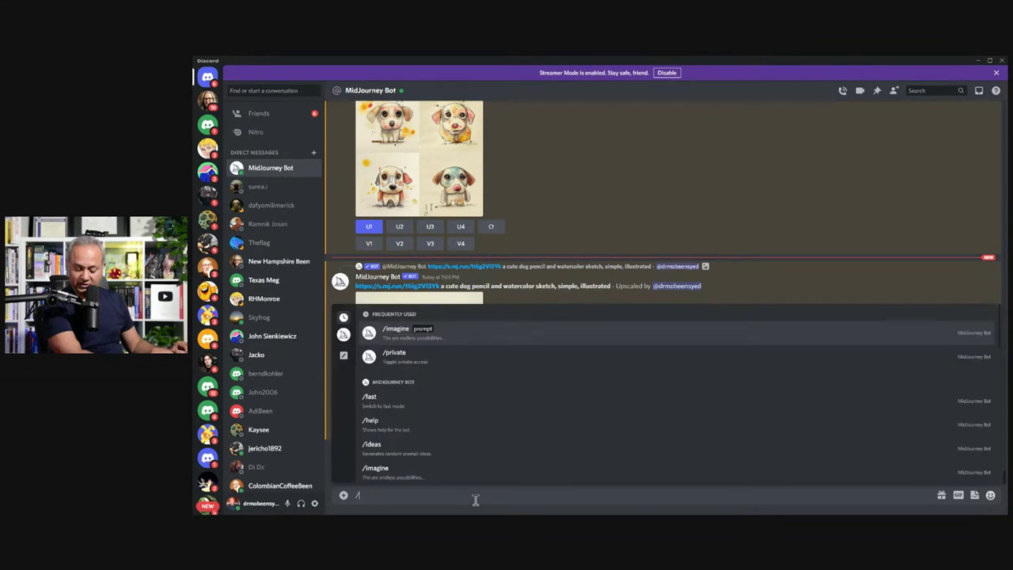
{"action": "key", "text": "Tab"}
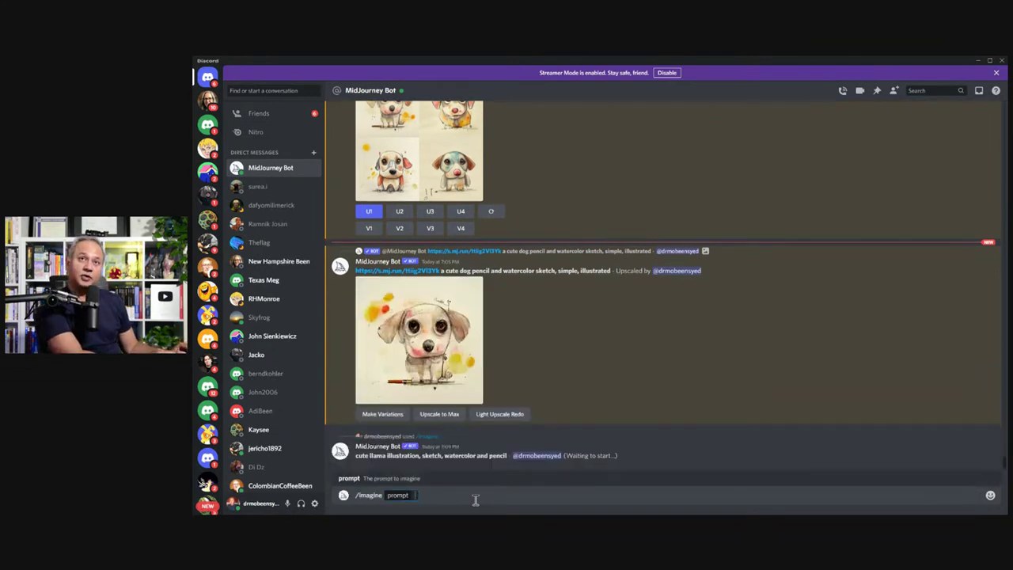
{"action": "type", "text": "snake s"}
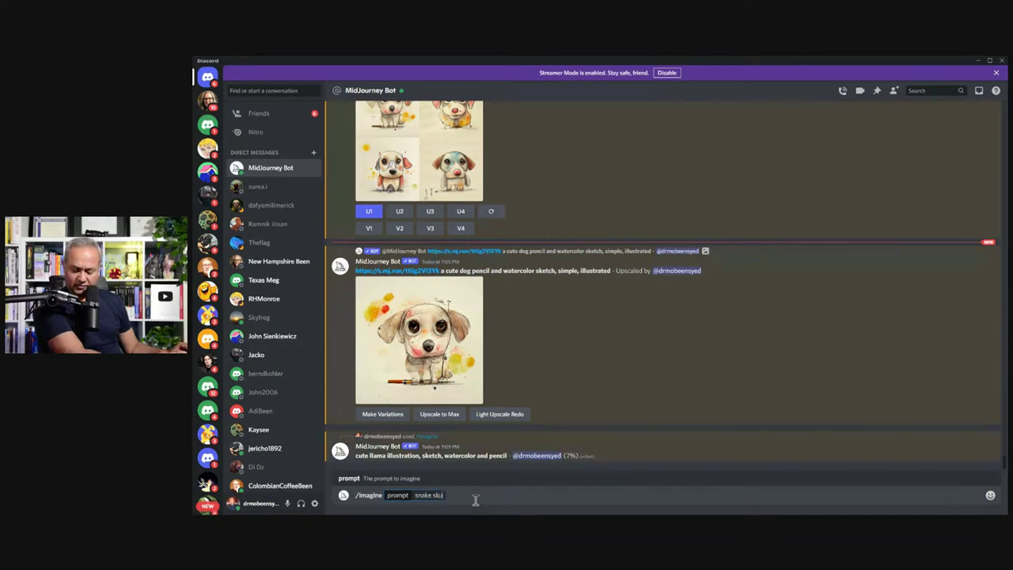
{"action": "type", "text": "kull hyper d"}
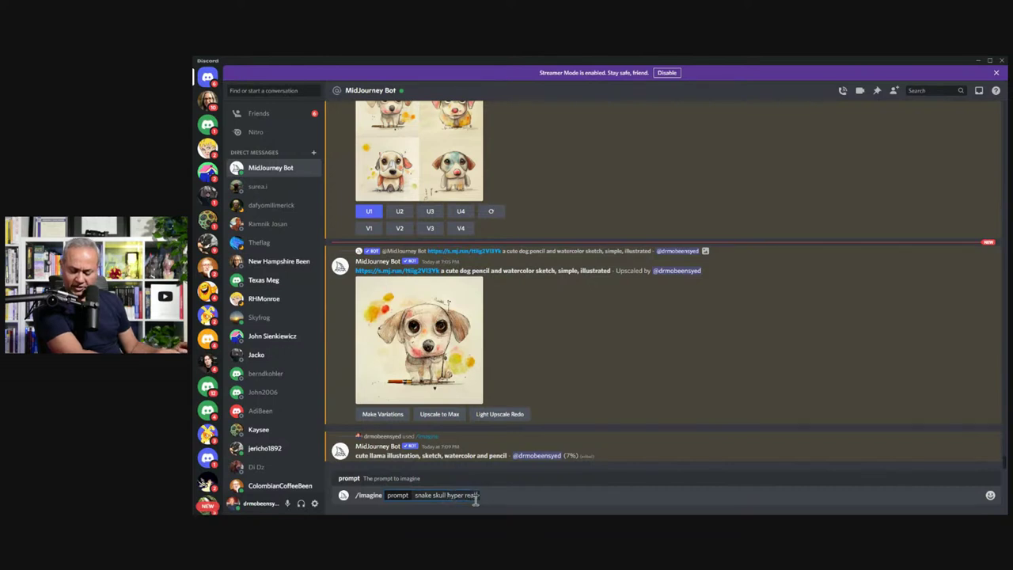
{"action": "type", "text": "ealistic dramatic ligh"}
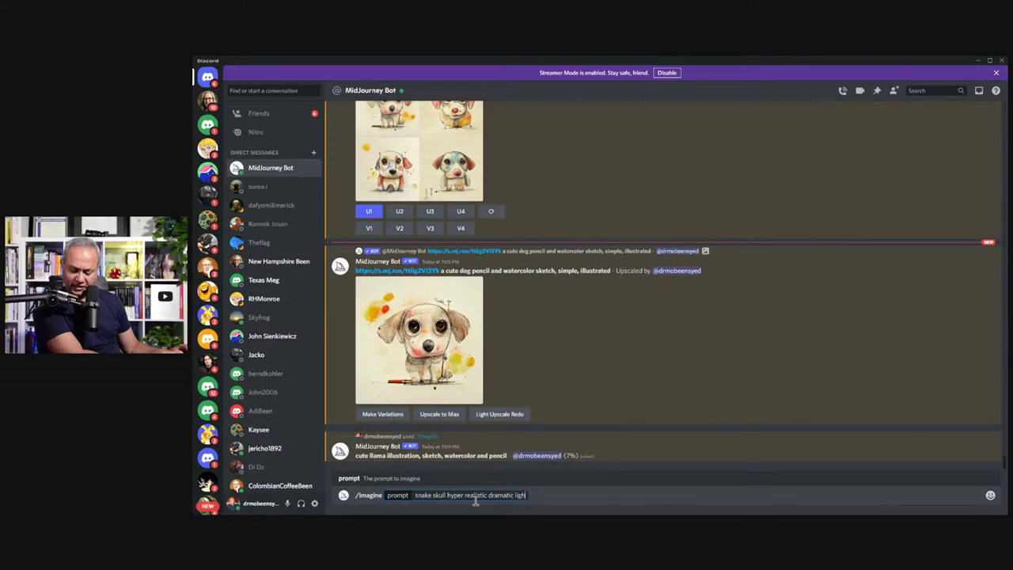
{"action": "type", "text": "t post apoclyptic"}
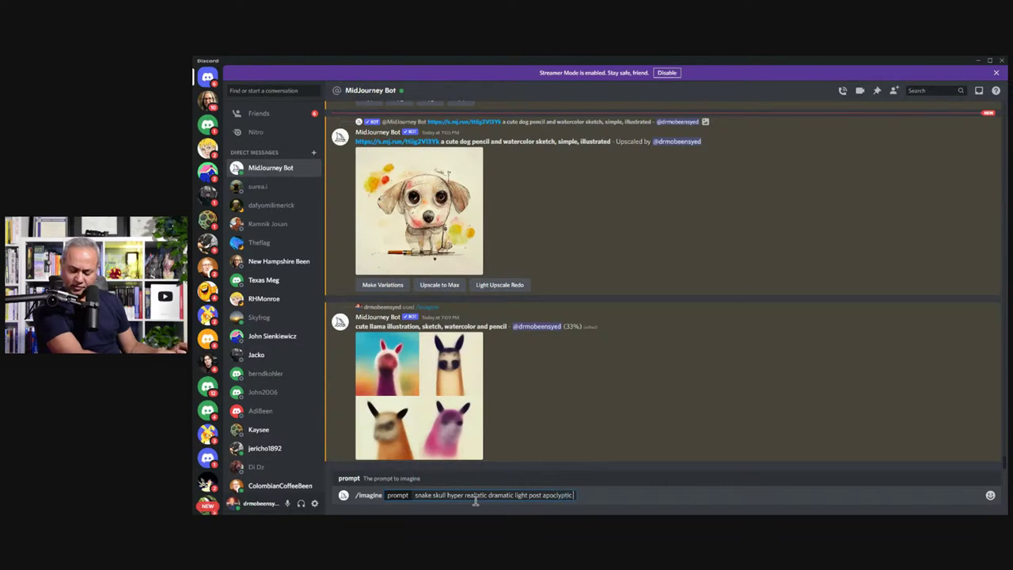
{"action": "type", "text": "opian era"}
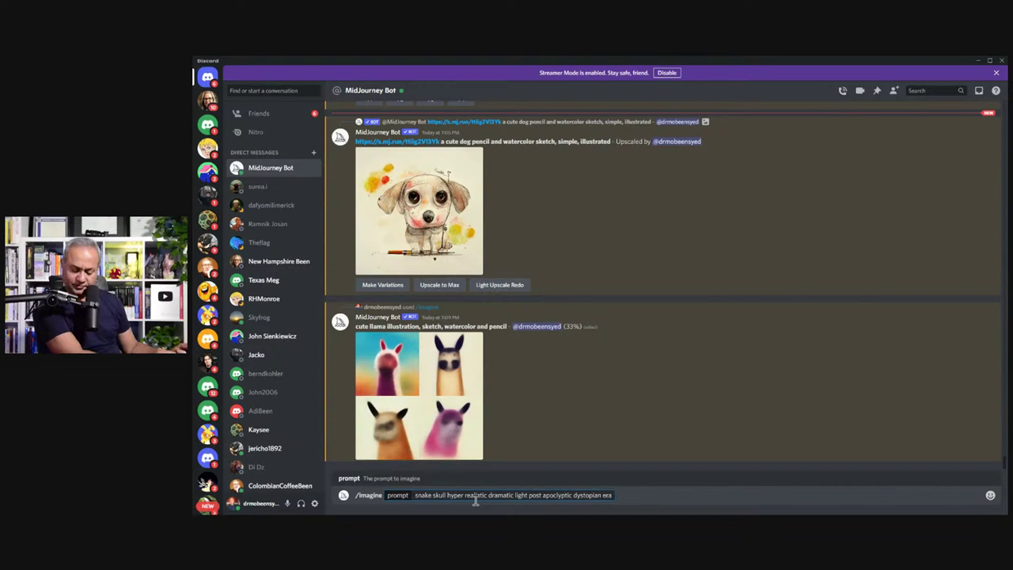
{"action": "key", "text": "Return"}
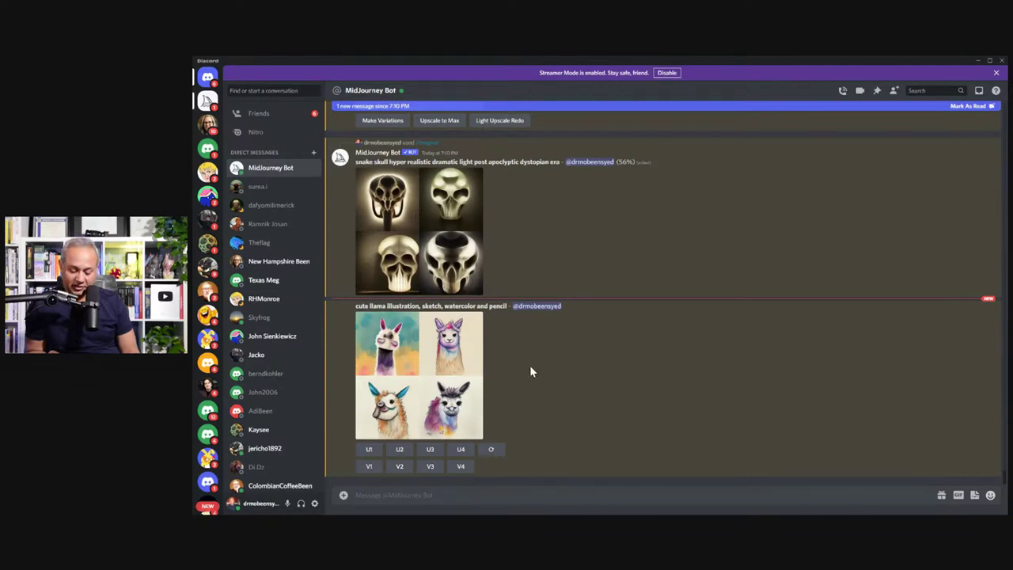
View the llama grid and the snake skull grid enlarged, closing each enlarged view
{"action": "left_click", "coordinate": [453, 383]}
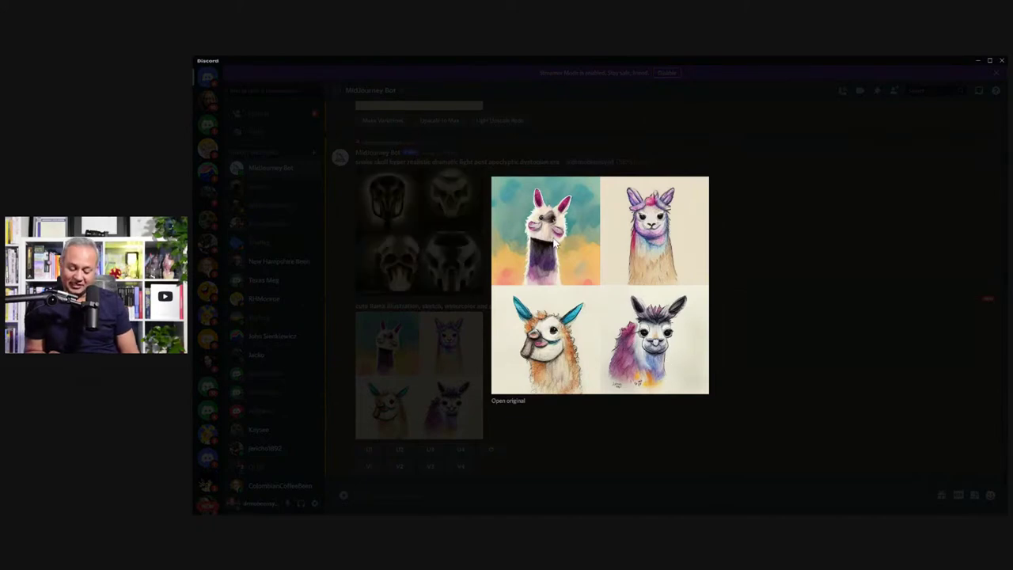
{"action": "left_click", "coordinate": [749, 334]}
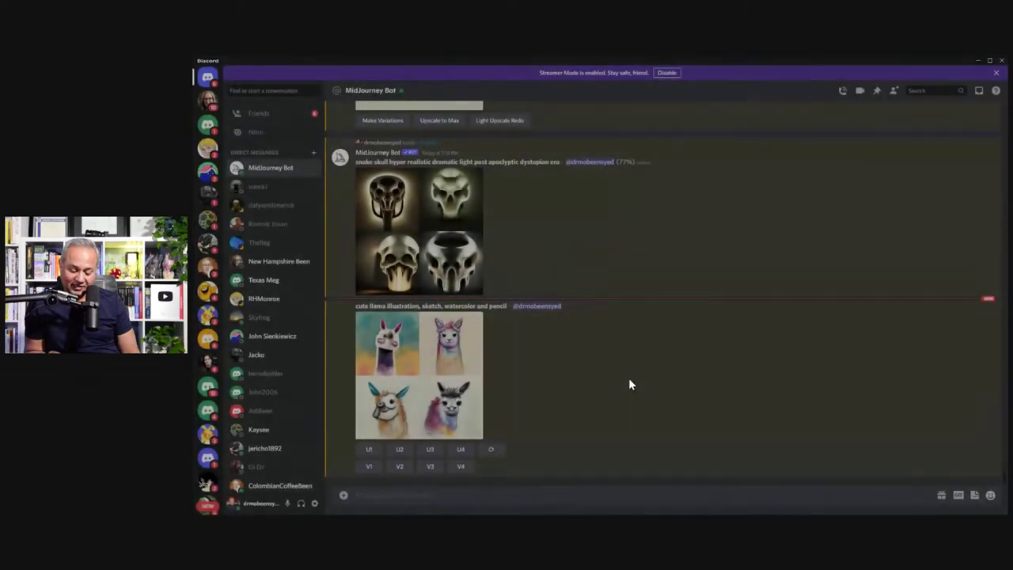
{"action": "left_click", "coordinate": [448, 249]}
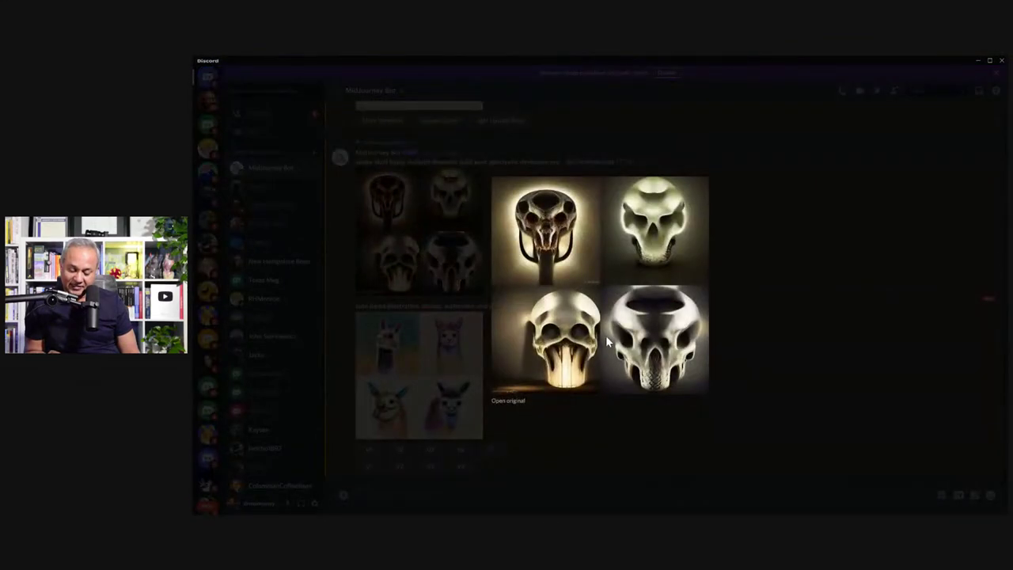
{"action": "left_click", "coordinate": [739, 289]}
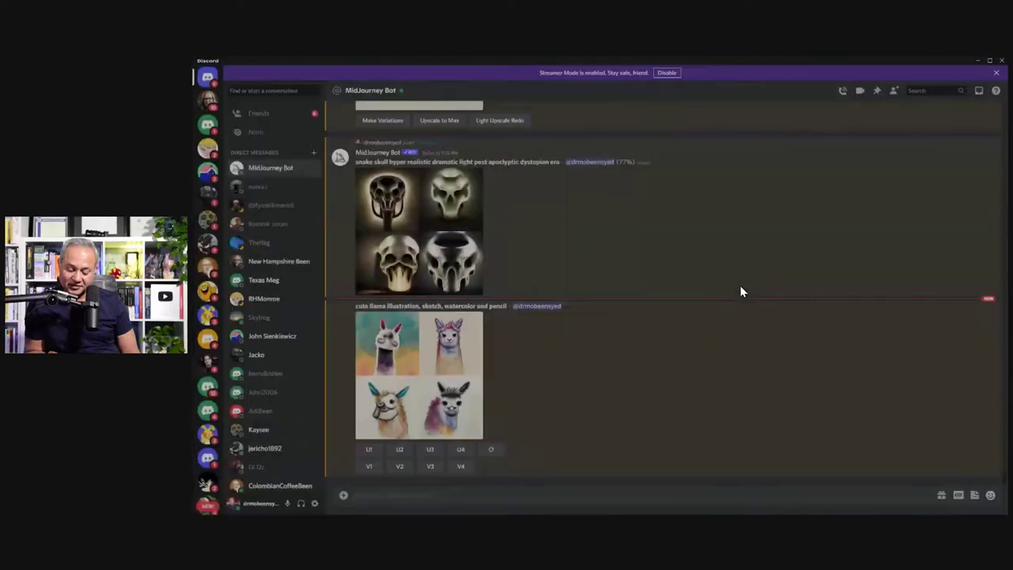
Open the Midjourney server and clear the "cute" search in its general-1 channel
{"action": "scroll", "coordinate": [274, 400], "scroll_direction": "down", "scroll_amount": 6}
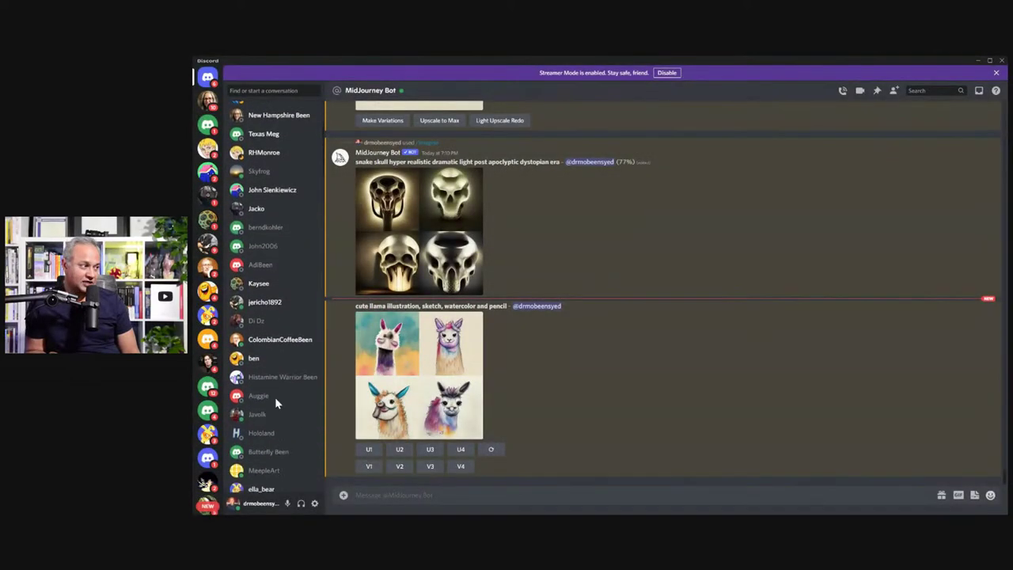
{"action": "scroll", "coordinate": [277, 415], "scroll_direction": "down", "scroll_amount": 6}
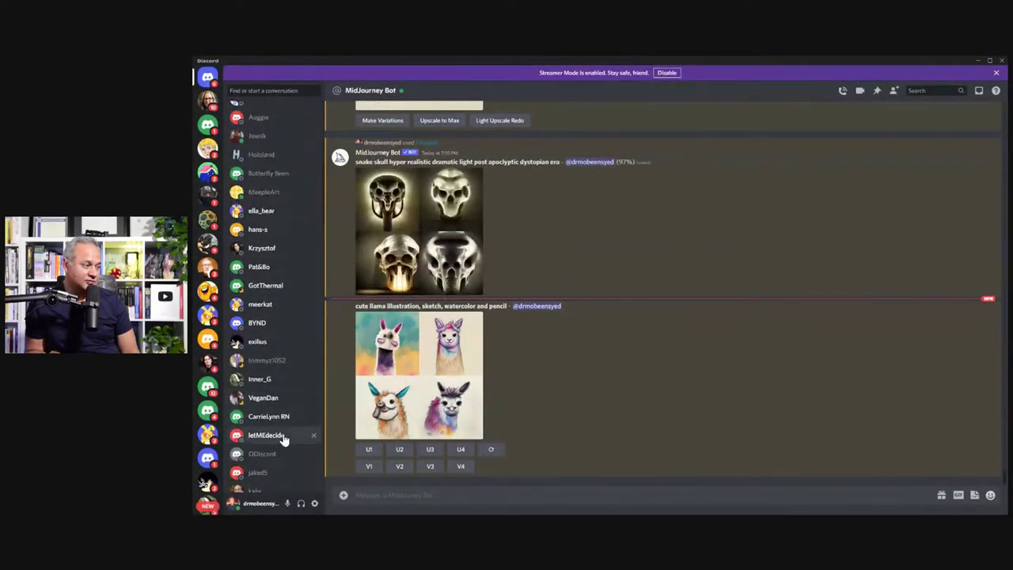
{"action": "scroll", "coordinate": [285, 449], "scroll_direction": "down", "scroll_amount": 3}
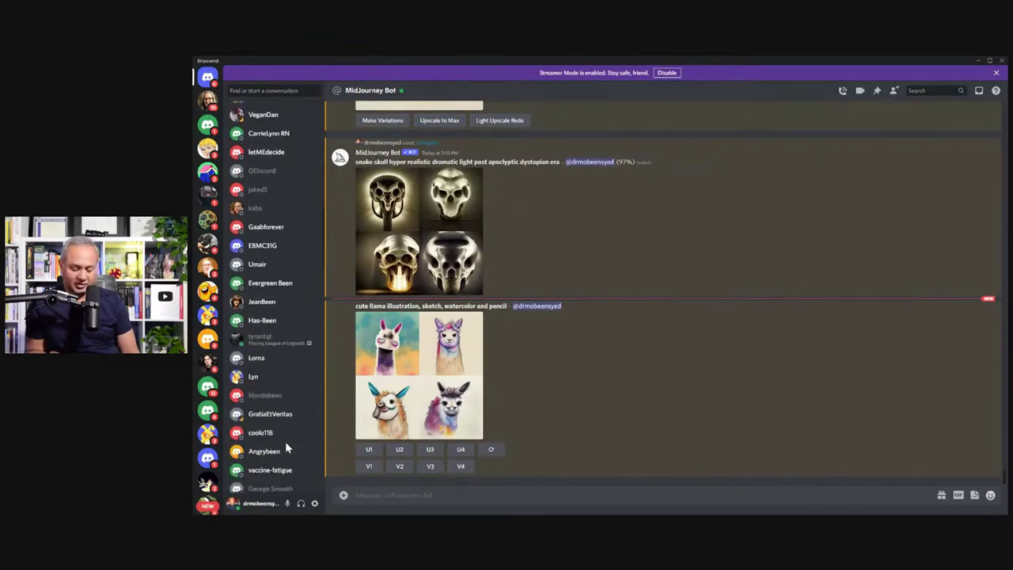
{"action": "scroll", "coordinate": [216, 461], "scroll_direction": "down", "scroll_amount": 3}
{"action": "scroll", "coordinate": [212, 458], "scroll_direction": "down", "scroll_amount": 2}
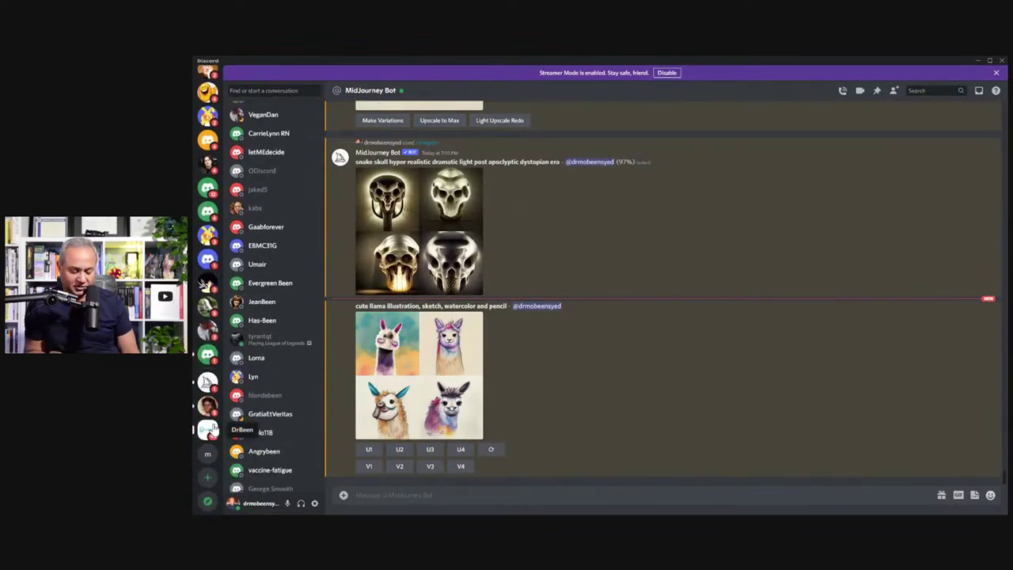
{"action": "left_click", "coordinate": [214, 390]}
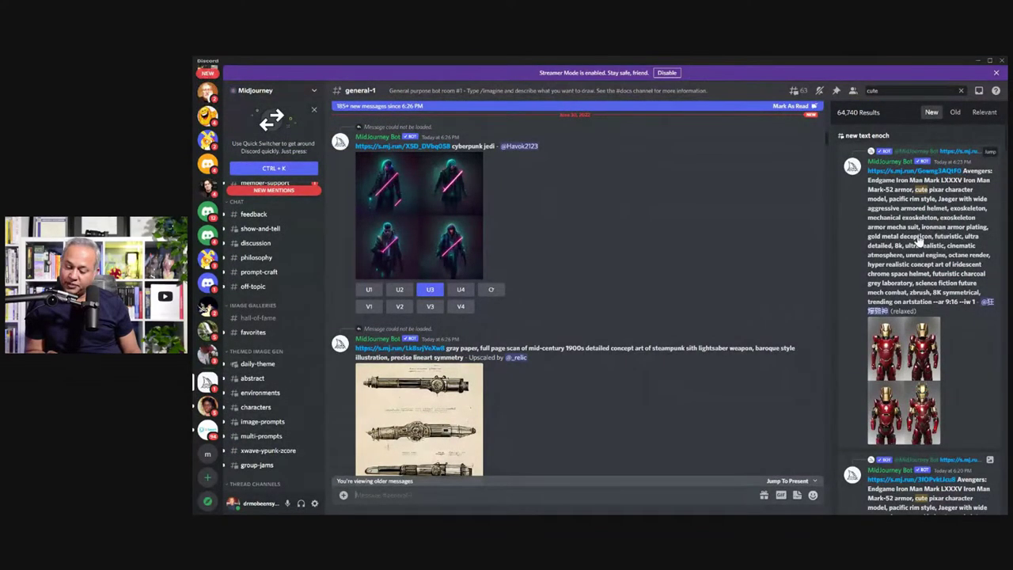
{"action": "left_click", "coordinate": [960, 92]}
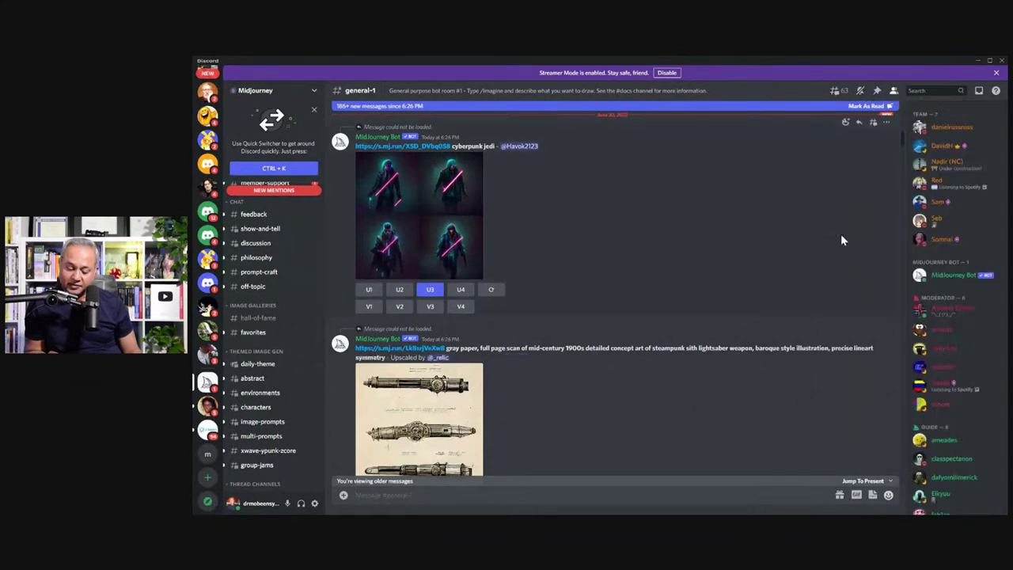
Browse other members' images in the general-1 channel and view the steampunk raygun weapon grid enlarged, closing each enlarged view
{"action": "scroll", "coordinate": [594, 368], "scroll_direction": "down", "scroll_amount": 5}
{"action": "scroll", "coordinate": [582, 370], "scroll_direction": "down", "scroll_amount": 10}
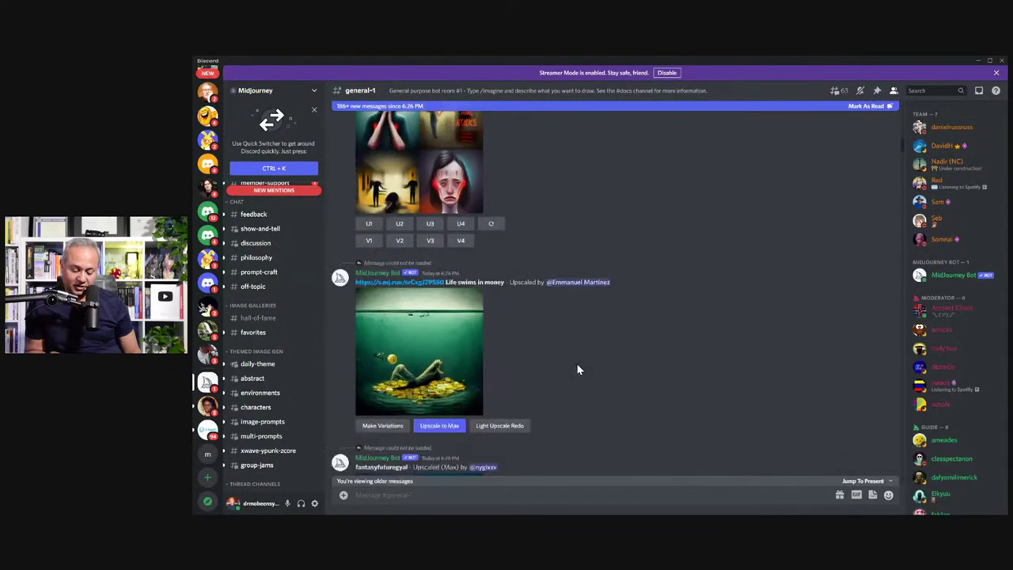
{"action": "scroll", "coordinate": [574, 370], "scroll_direction": "down", "scroll_amount": 10}
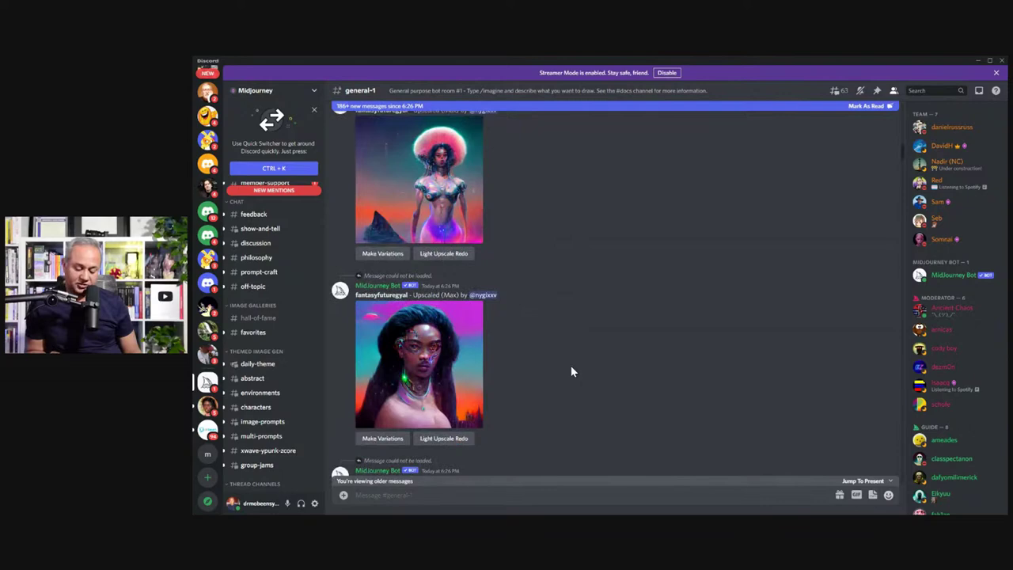
{"action": "scroll", "coordinate": [567, 370], "scroll_direction": "up", "scroll_amount": 3}
{"action": "left_click", "coordinate": [431, 334]}
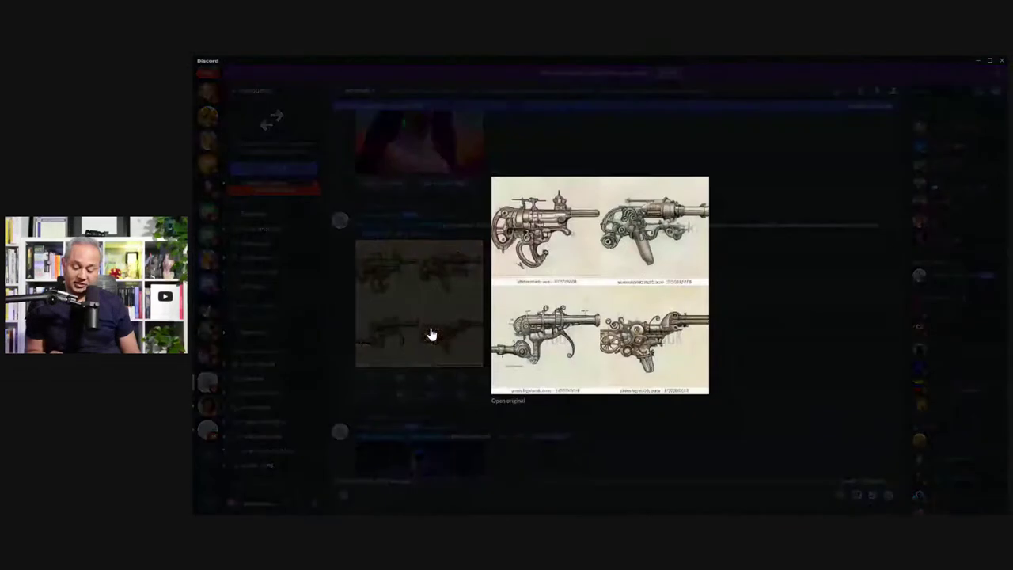
{"action": "left_click", "coordinate": [479, 324]}
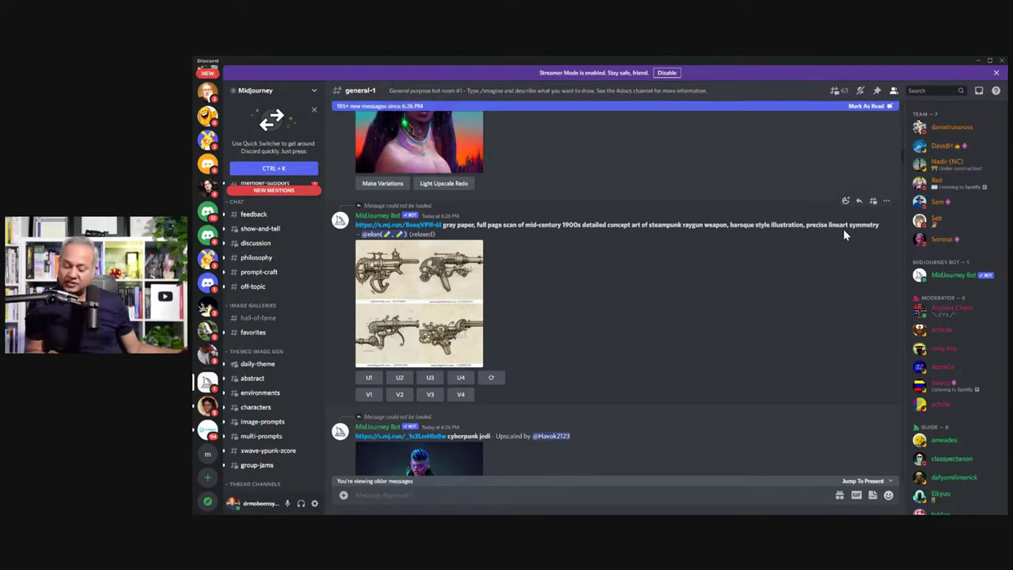
{"action": "left_click", "coordinate": [433, 341]}
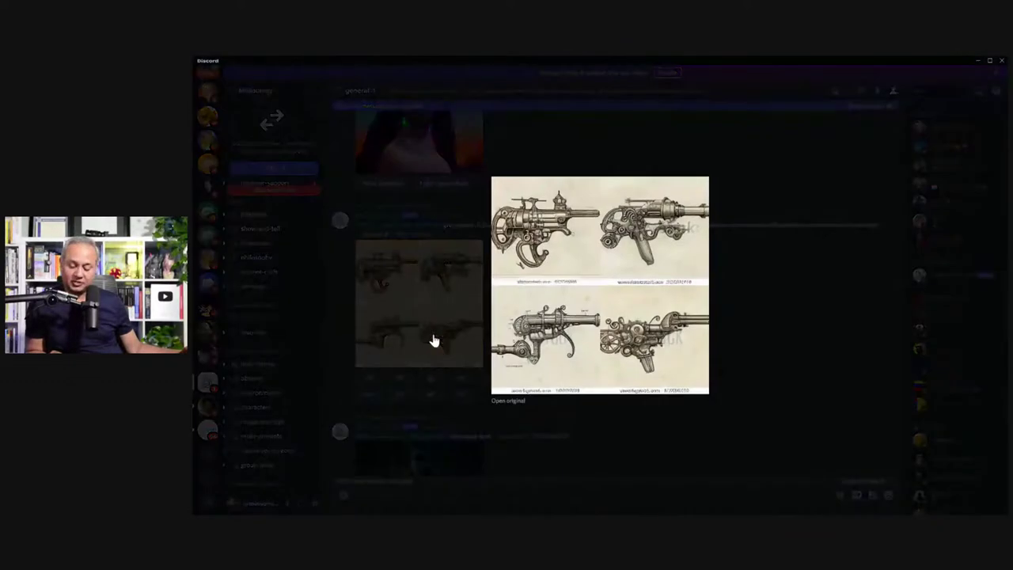
{"action": "left_click", "coordinate": [433, 340]}
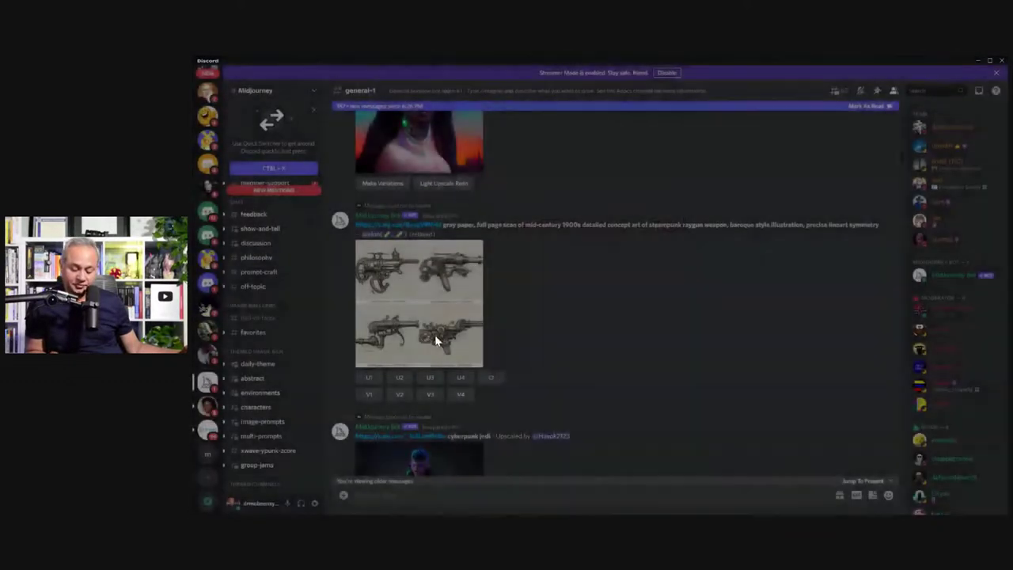
{"action": "scroll", "coordinate": [515, 364], "scroll_direction": "up", "scroll_amount": 5}
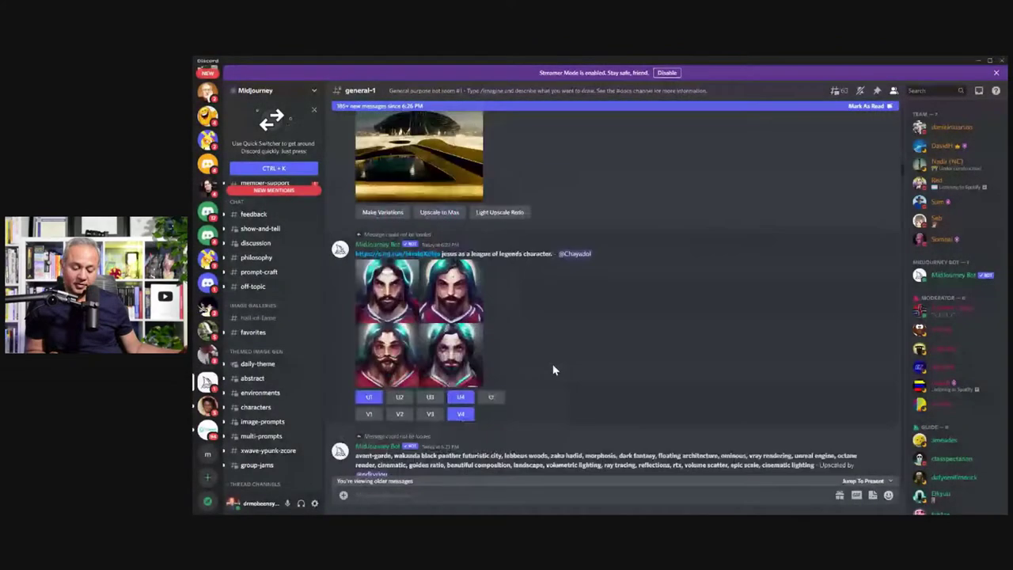
{"action": "scroll", "coordinate": [558, 369], "scroll_direction": "down", "scroll_amount": 10}
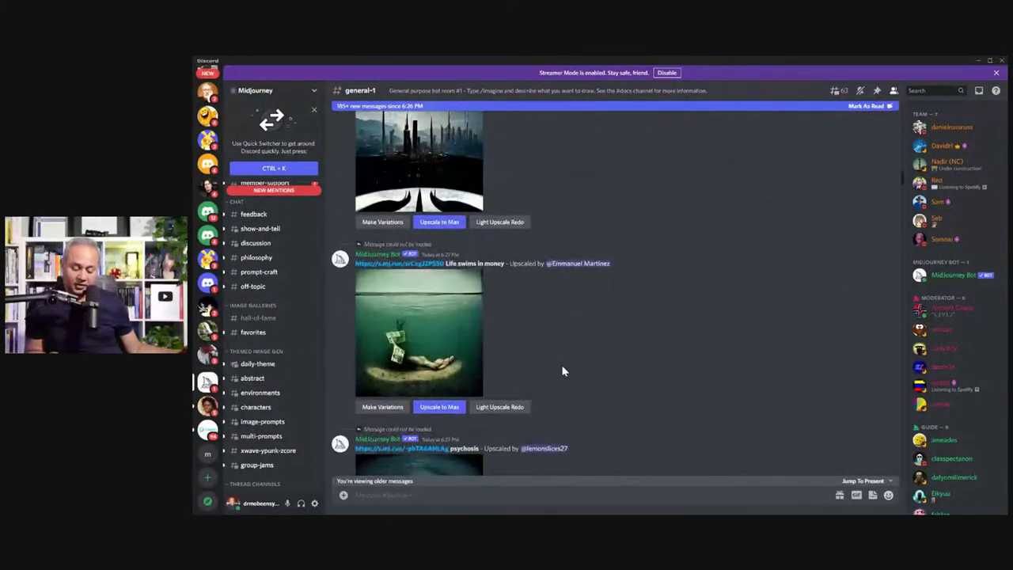
Examine the members' prompts and generated images further down the general-1 channel
{"action": "scroll", "coordinate": [563, 371], "scroll_direction": "down", "scroll_amount": 8}
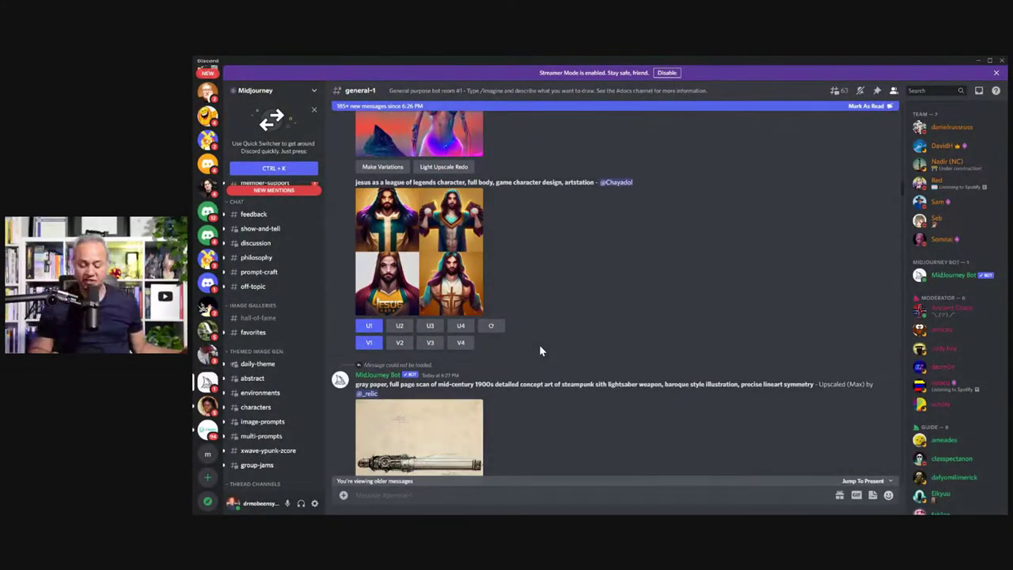
{"action": "scroll", "coordinate": [542, 351], "scroll_direction": "down", "scroll_amount": 10}
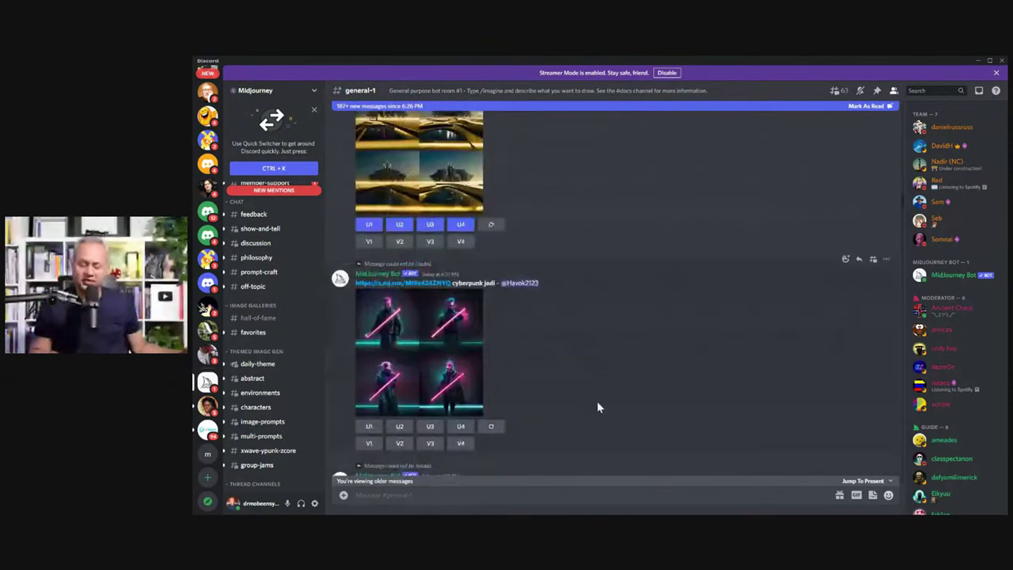
{"action": "scroll", "coordinate": [599, 402], "scroll_direction": "down", "scroll_amount": 10}
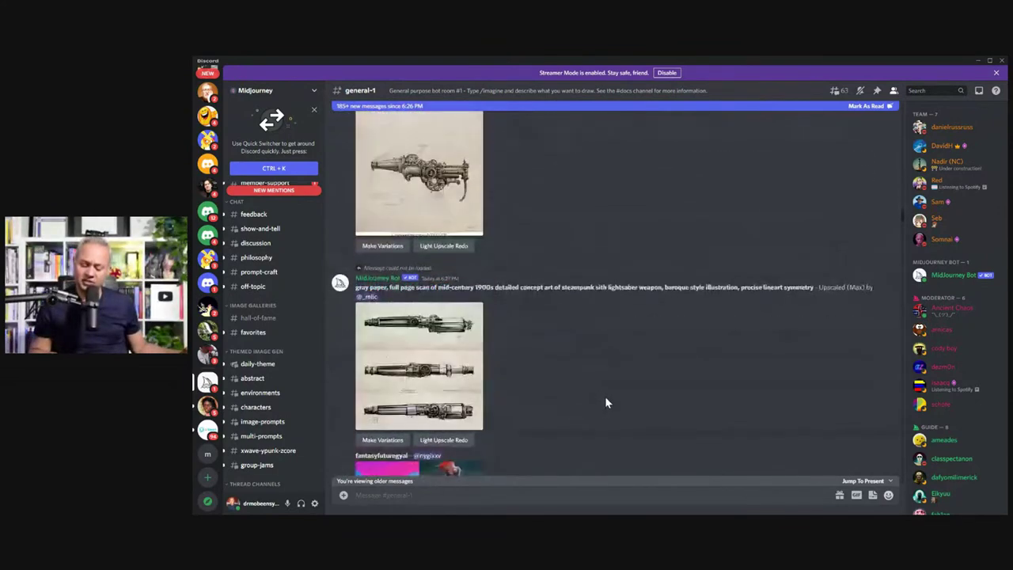
{"action": "scroll", "coordinate": [606, 402], "scroll_direction": "down", "scroll_amount": 6}
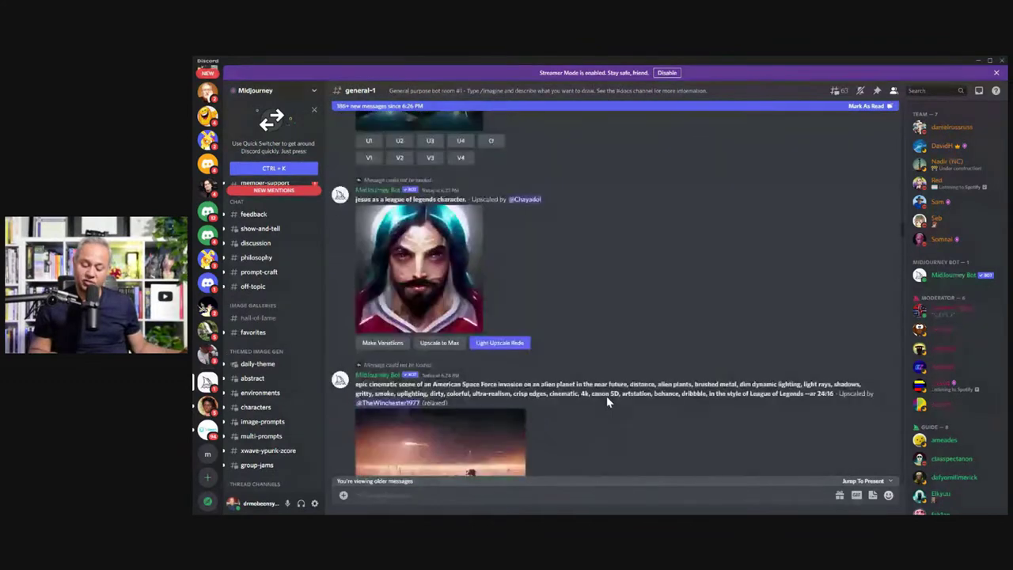
{"action": "scroll", "coordinate": [606, 401], "scroll_direction": "down", "scroll_amount": 3}
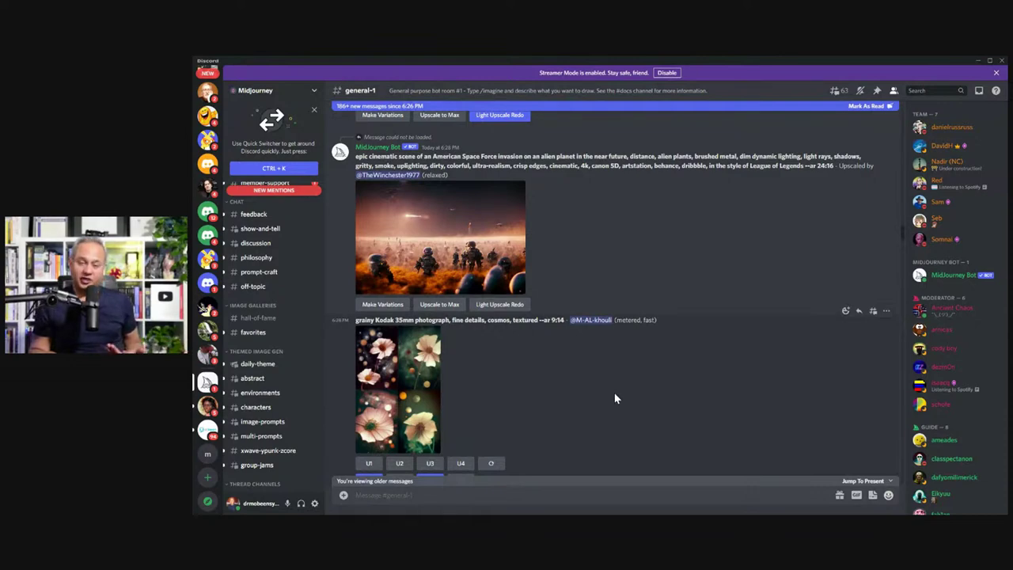
{"action": "scroll", "coordinate": [614, 392], "scroll_direction": "down", "scroll_amount": 5}
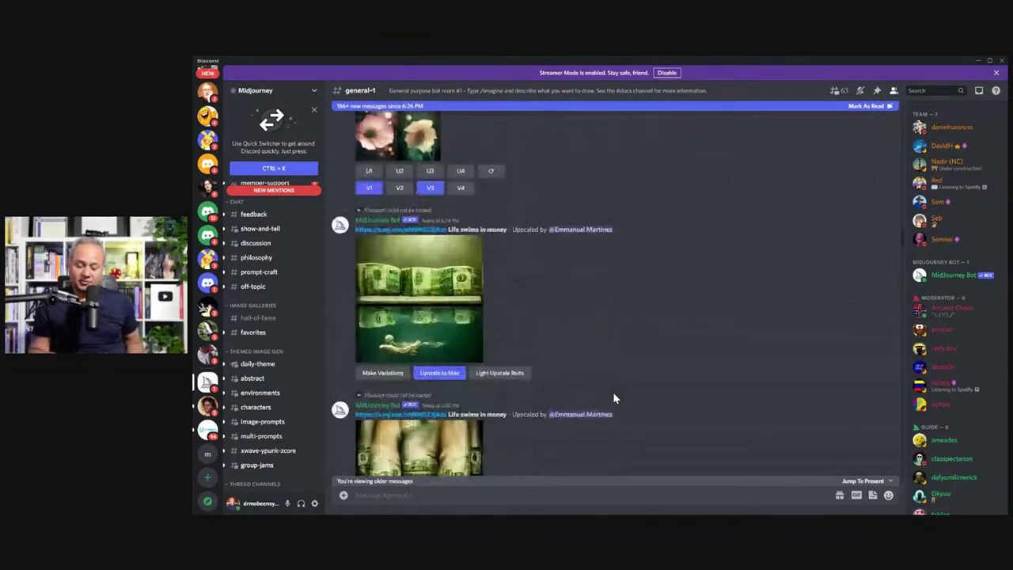
{"action": "scroll", "coordinate": [612, 395], "scroll_direction": "down", "scroll_amount": 10}
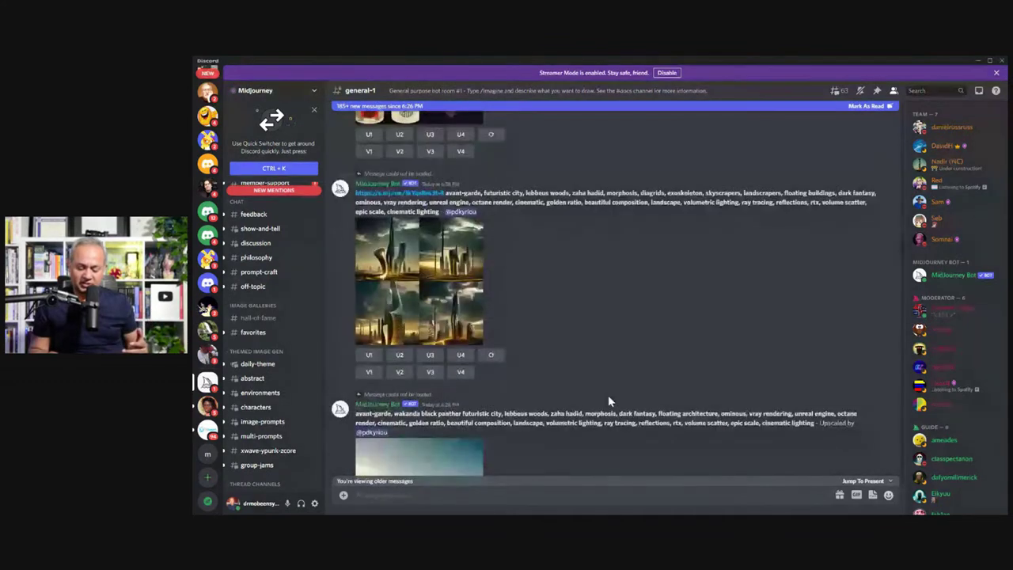
{"action": "scroll", "coordinate": [609, 402], "scroll_direction": "down", "scroll_amount": 5}
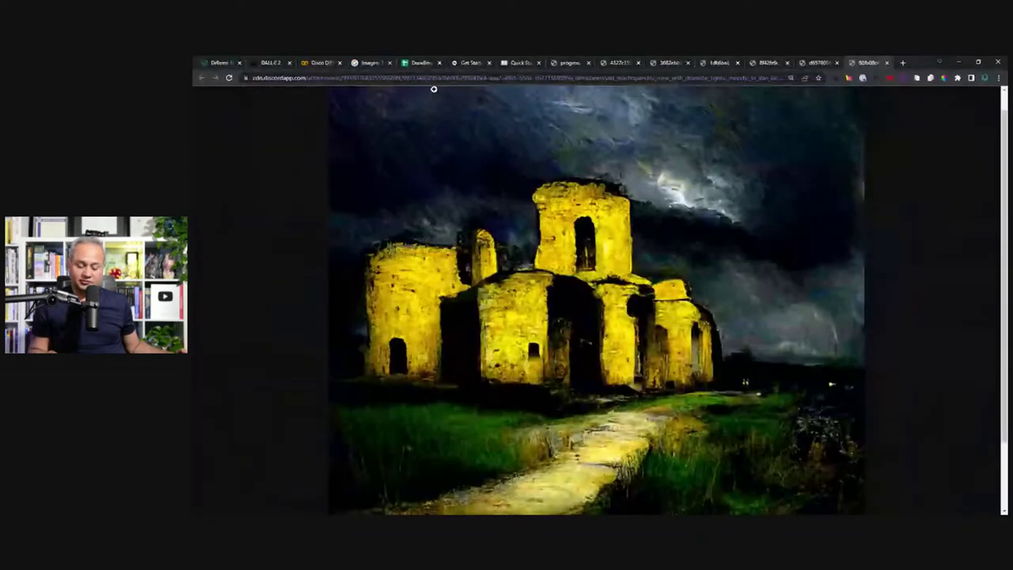
Switch to the Disco Diffusion v5.4 notebook in the browser and select its web address
{"action": "left_click", "coordinate": [372, 63]}
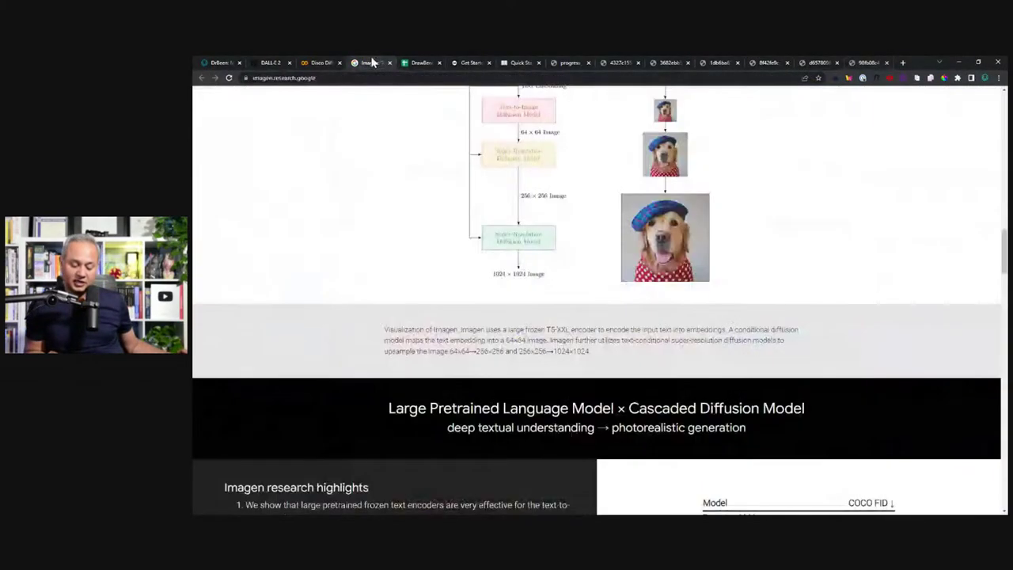
{"action": "left_click", "coordinate": [319, 62]}
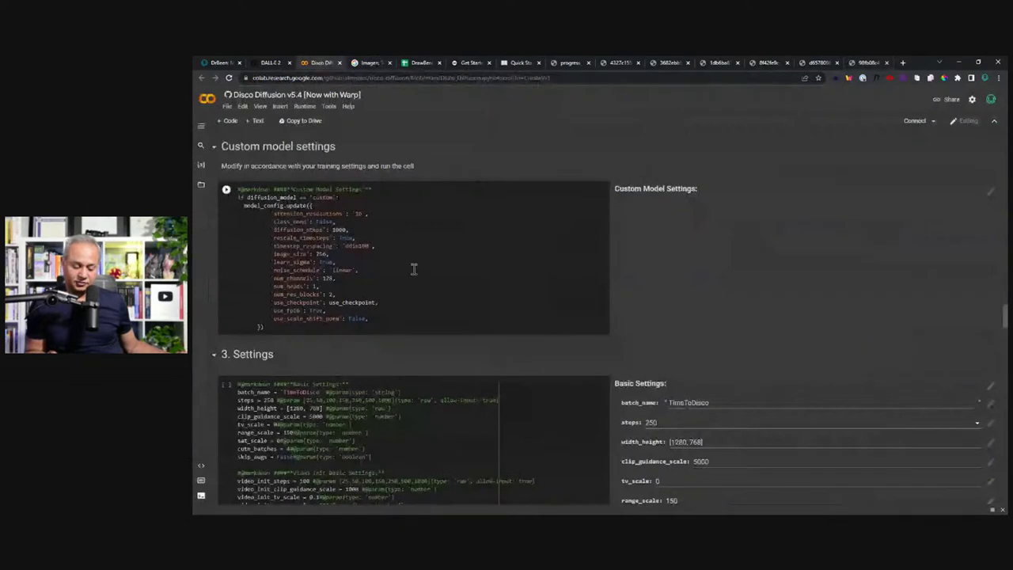
{"action": "scroll", "coordinate": [413, 267], "scroll_direction": "up", "scroll_amount": 3}
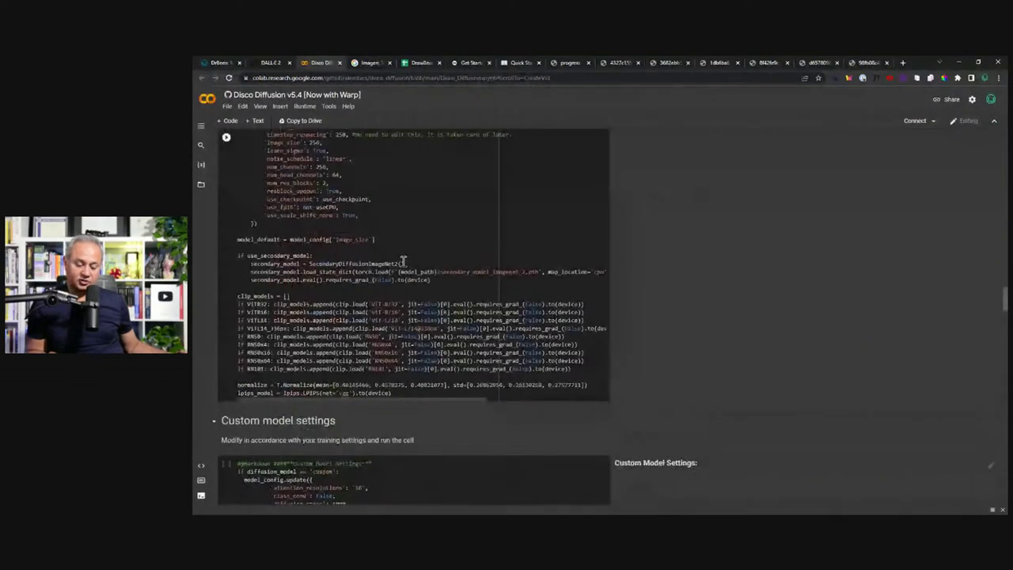
{"action": "scroll", "coordinate": [404, 261], "scroll_direction": "up", "scroll_amount": 10}
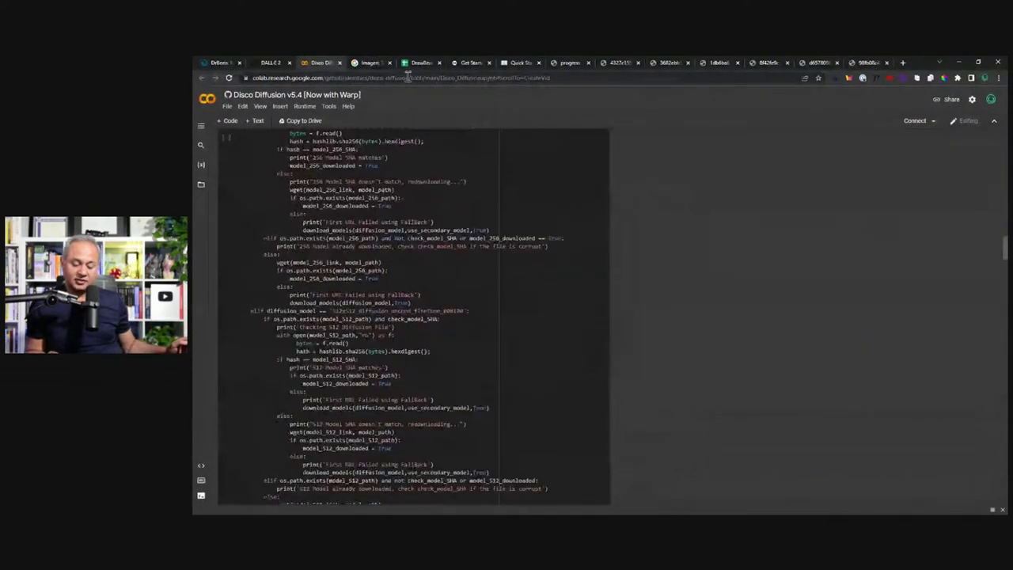
{"action": "left_click", "coordinate": [407, 76]}
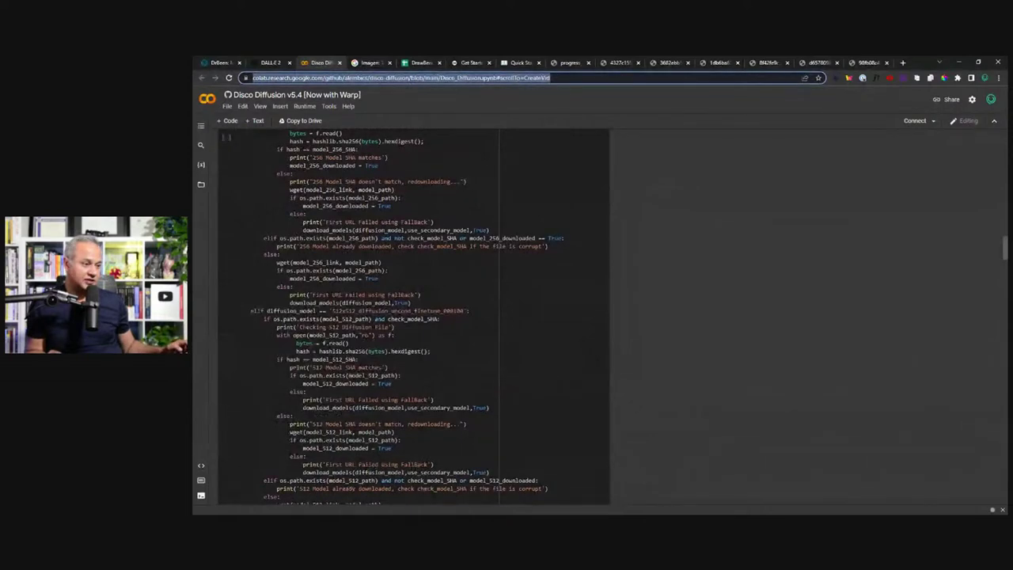
{"action": "key", "text": "alt+Tab"}
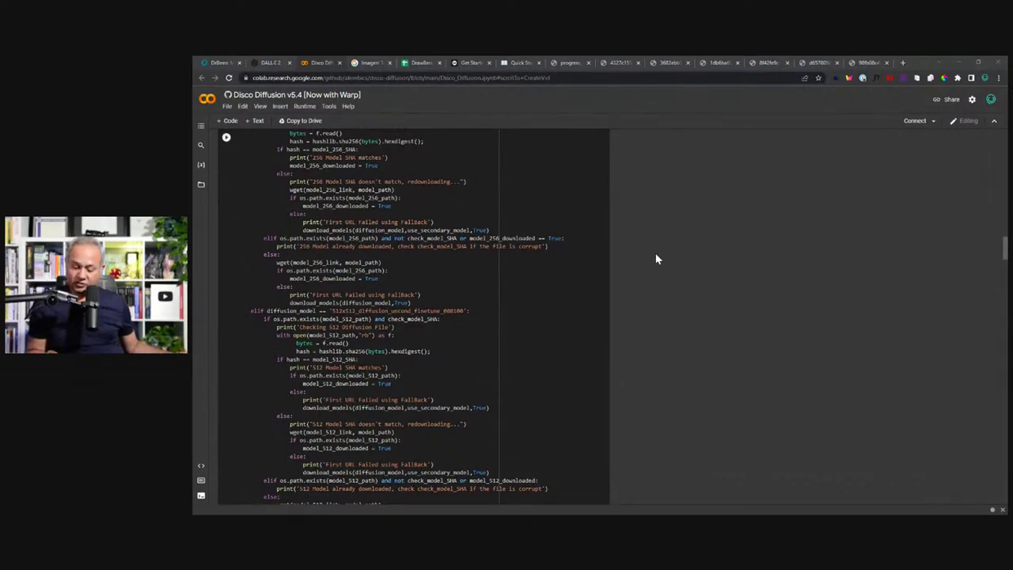
Return to the beginning of the Disco Diffusion notebook and collapse all of its sections
{"action": "scroll", "coordinate": [647, 246], "scroll_direction": "up", "scroll_amount": 10}
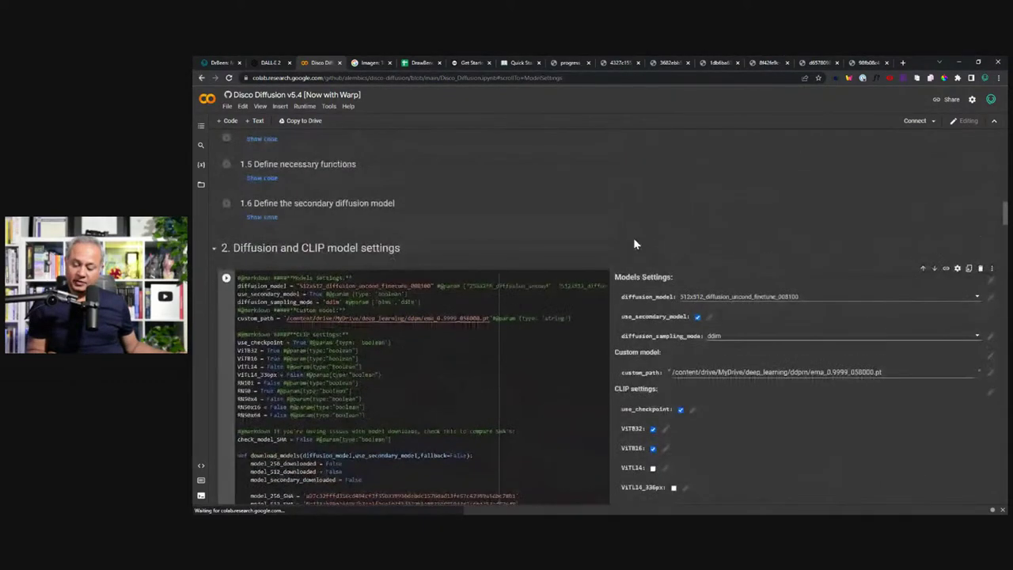
{"action": "scroll", "coordinate": [628, 239], "scroll_direction": "up", "scroll_amount": 10}
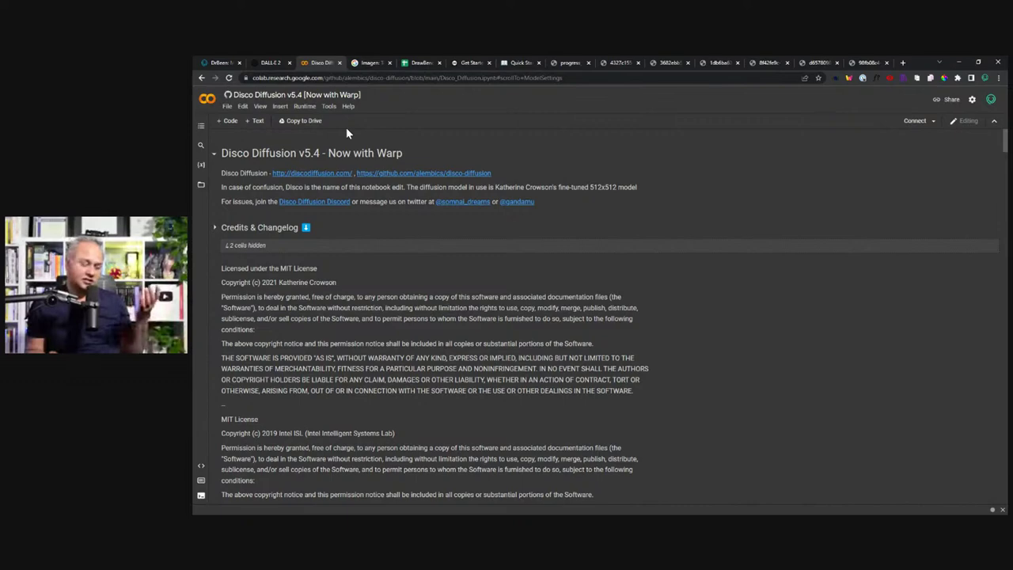
{"action": "scroll", "coordinate": [585, 267], "scroll_direction": "down", "scroll_amount": 3}
{"action": "scroll", "coordinate": [590, 268], "scroll_direction": "up", "scroll_amount": 3}
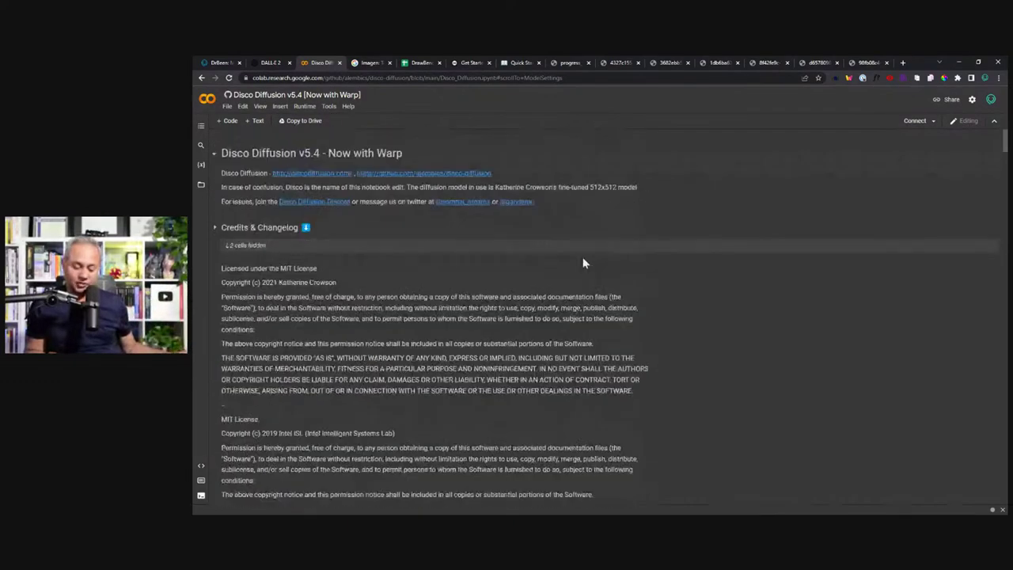
{"action": "left_click", "coordinate": [268, 111]}
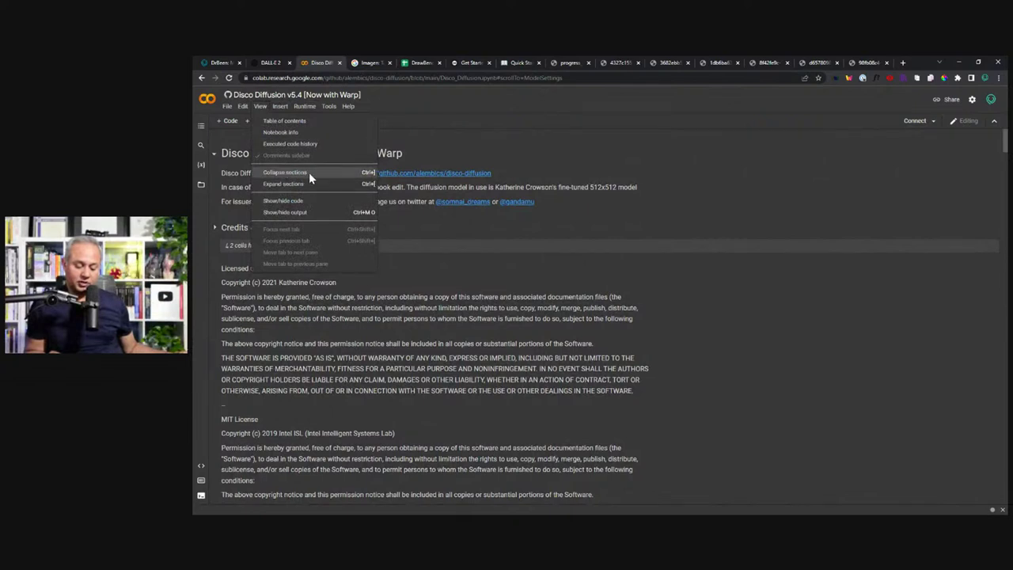
{"action": "left_click", "coordinate": [309, 173]}
{"action": "scroll", "coordinate": [332, 289], "scroll_direction": "down", "scroll_amount": 2}
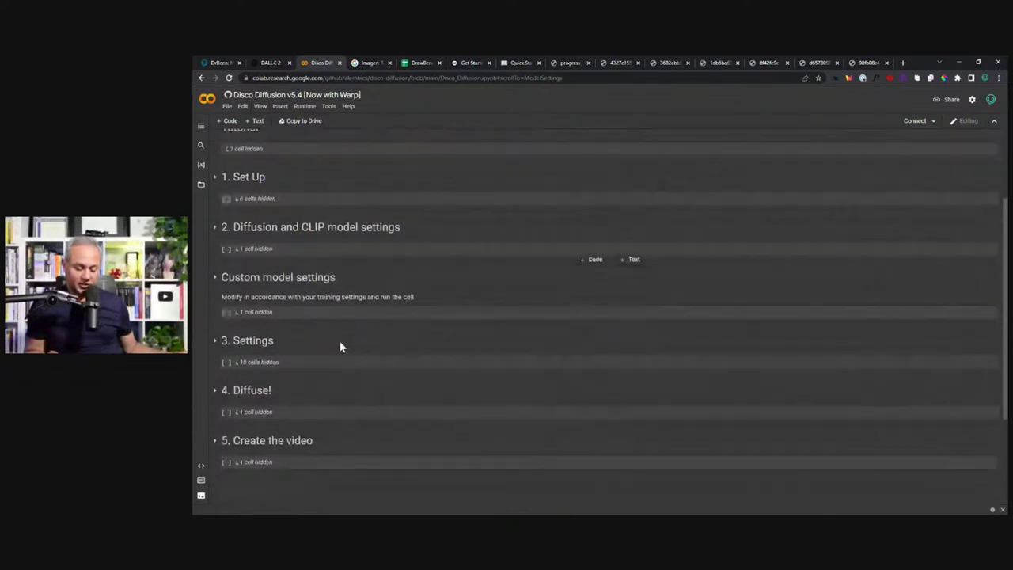
{"action": "scroll", "coordinate": [333, 332], "scroll_direction": "down", "scroll_amount": 1}
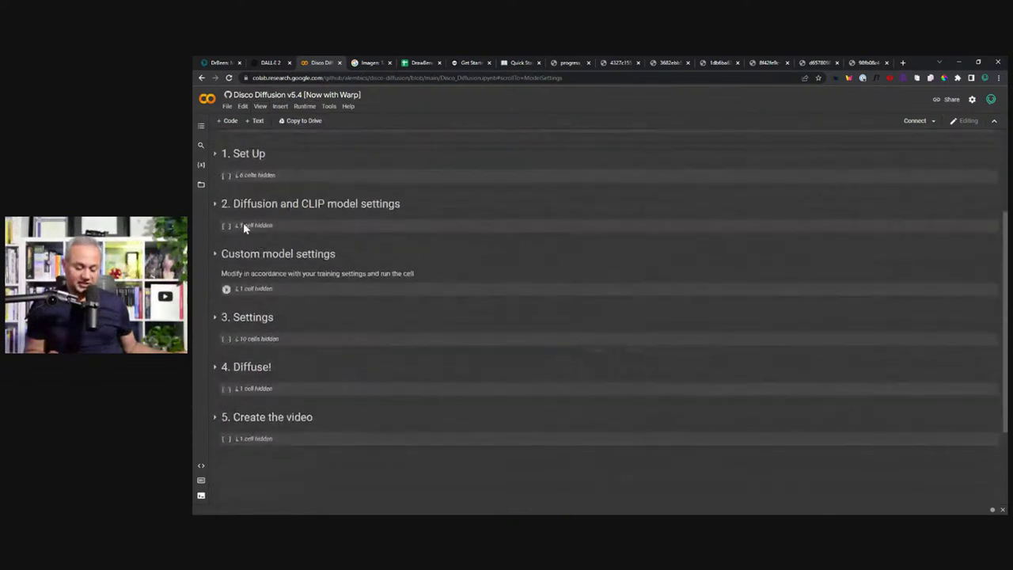
Expand the notebook's "3. Settings" section and its Prompts subsection to show the text prompts
{"action": "left_click", "coordinate": [214, 320]}
{"action": "scroll", "coordinate": [366, 348], "scroll_direction": "down", "scroll_amount": 10}
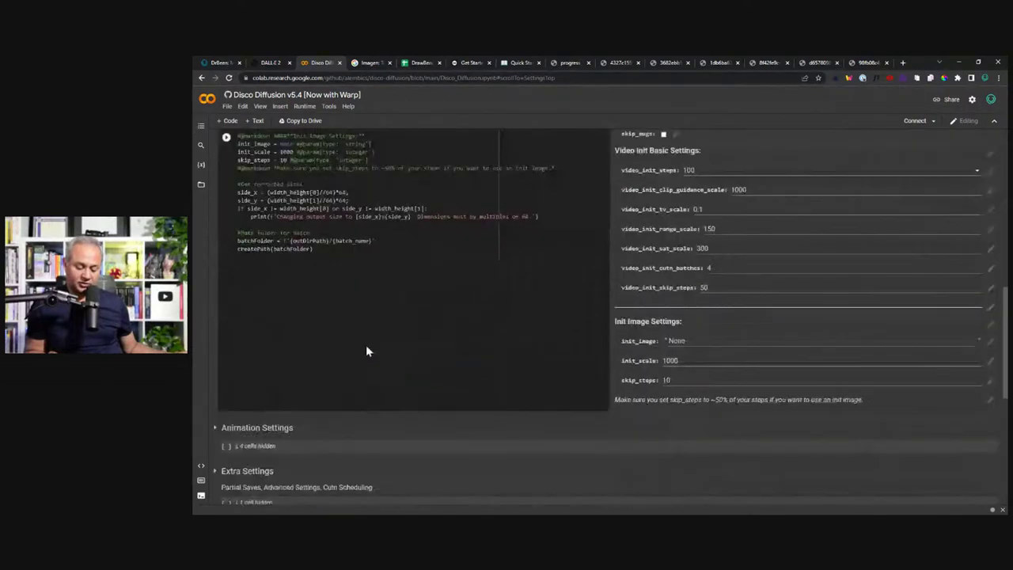
{"action": "scroll", "coordinate": [366, 351], "scroll_direction": "down", "scroll_amount": 4}
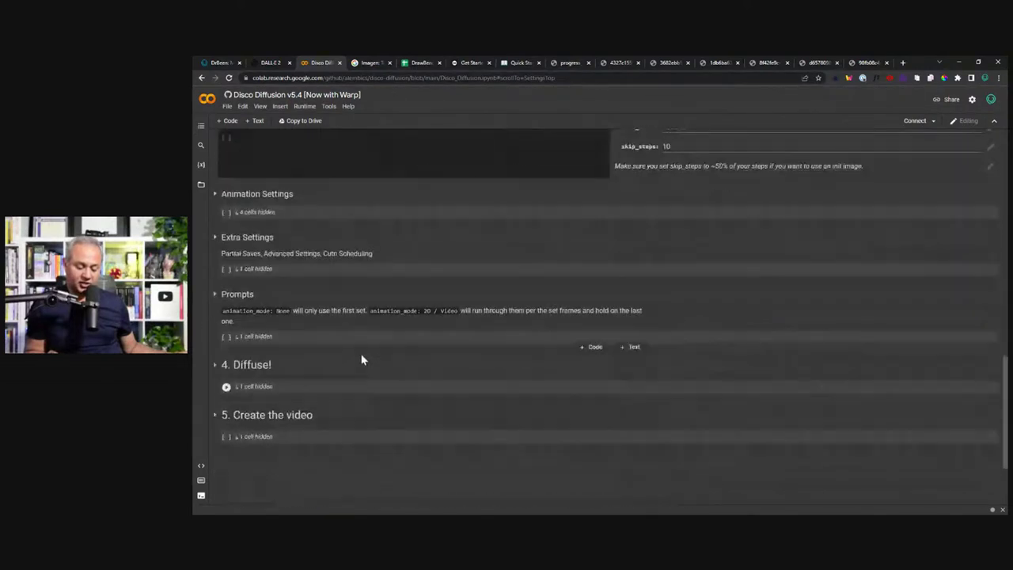
{"action": "left_click", "coordinate": [215, 297]}
{"action": "scroll", "coordinate": [285, 341], "scroll_direction": "down", "scroll_amount": 2}
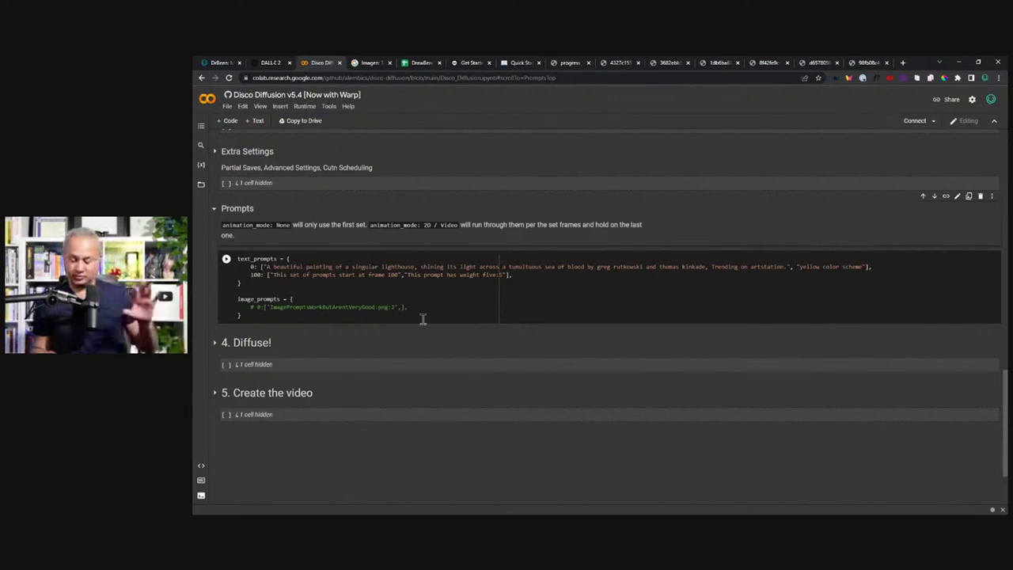
Run all cells of the Disco Diffusion notebook and accept the high-RAM notice
{"action": "left_click", "coordinate": [305, 106]}
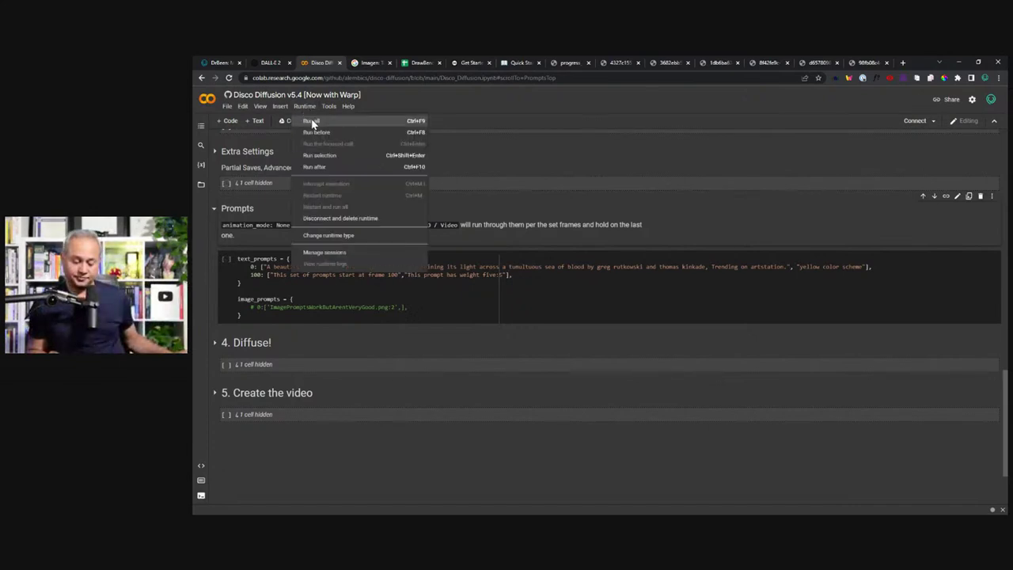
{"action": "left_click", "coordinate": [311, 121]}
{"action": "left_click", "coordinate": [709, 340]}
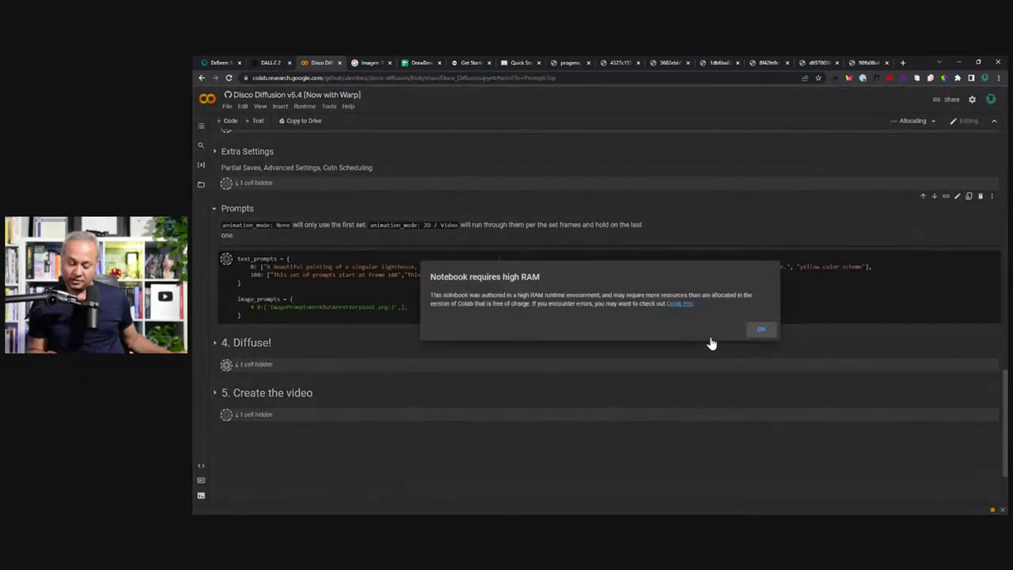
{"action": "left_click", "coordinate": [711, 343]}
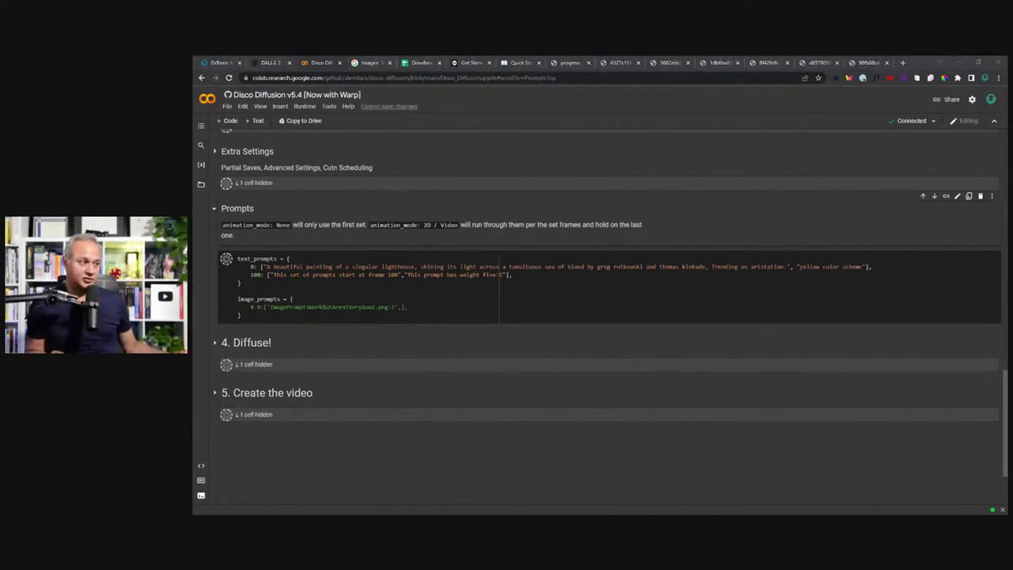
Switch to File Explorer's dd01 folder, maximize it, and view the lighthouse image dd01(0)_0.png enlarged at 133%, closing the viewer
{"action": "key", "text": "super+e"}
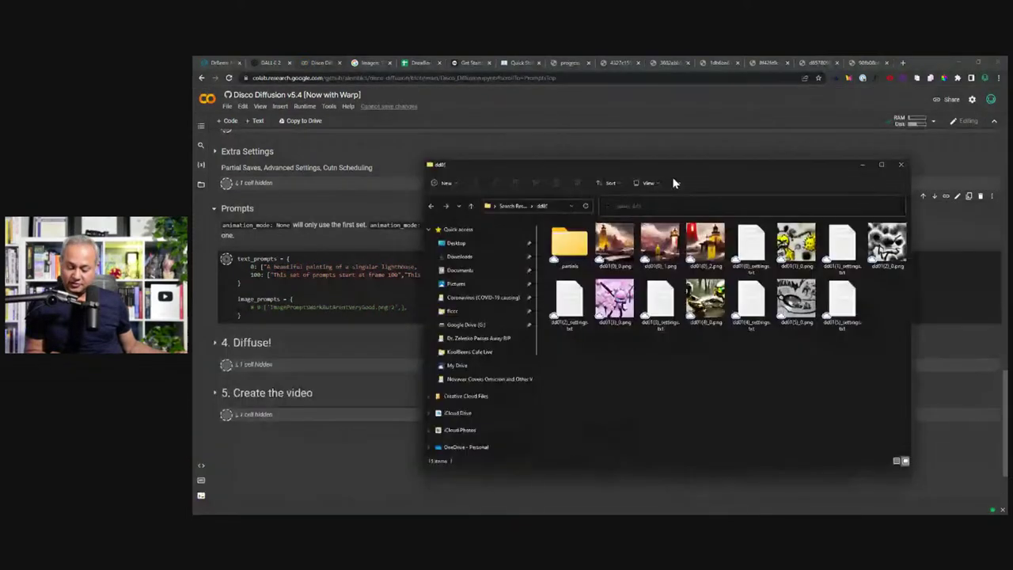
{"action": "double_click", "coordinate": [679, 163]}
{"action": "left_click", "coordinate": [398, 141]}
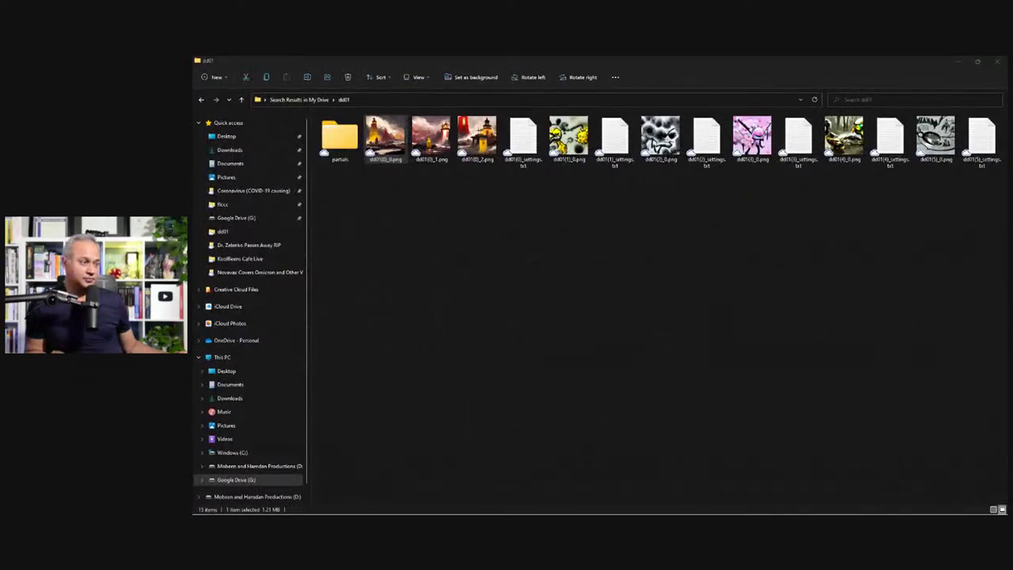
{"action": "key", "text": "Return"}
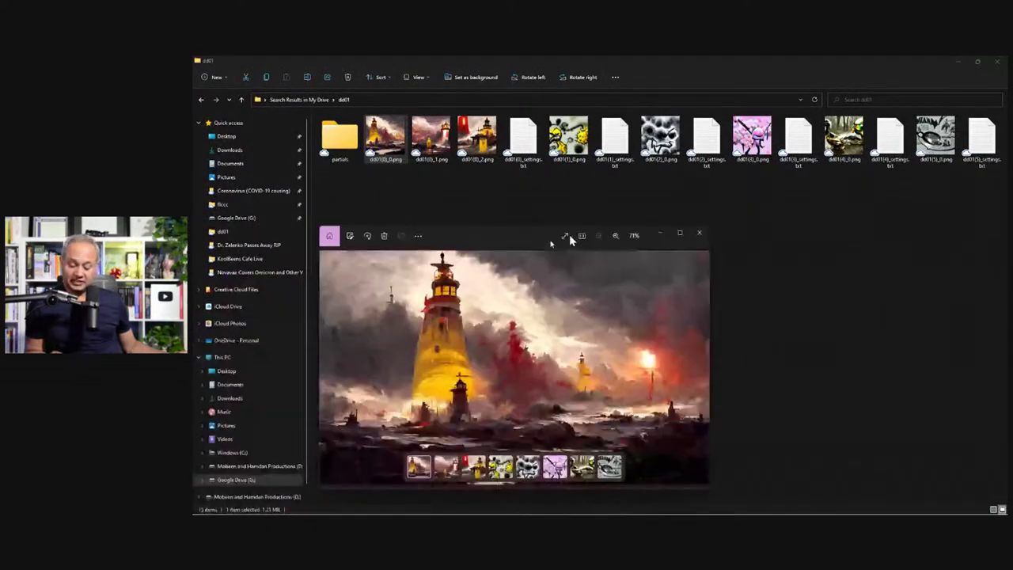
{"action": "double_click", "coordinate": [667, 205]}
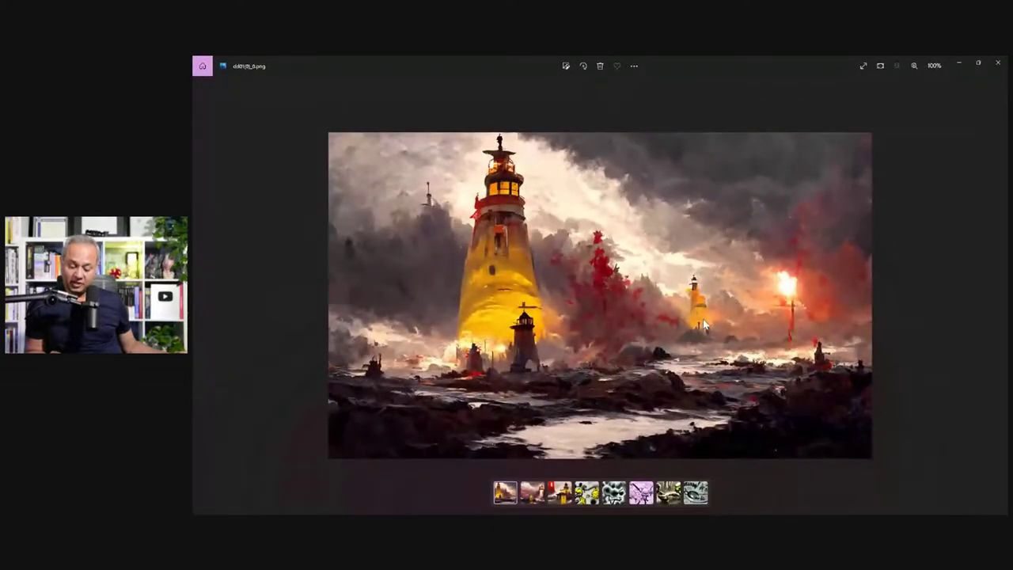
{"action": "scroll", "coordinate": [699, 340], "scroll_direction": "up", "scroll_amount": 3}
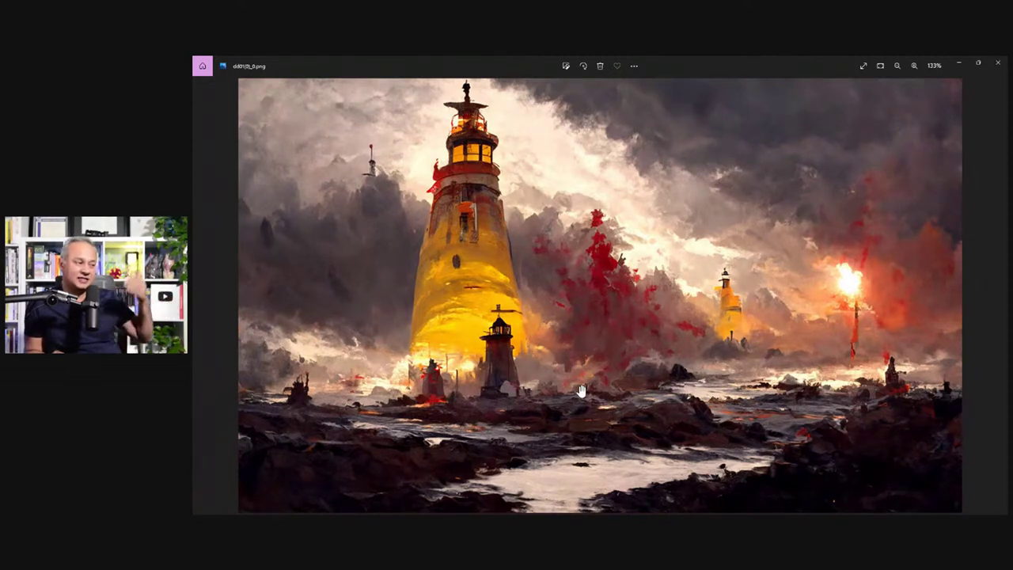
{"action": "left_click", "coordinate": [999, 63]}
View the images dd01(0)_1.png, dd01(0)_2.png and dd01(1)_0.png from the dd01 folder, closing each one
{"action": "double_click", "coordinate": [430, 132]}
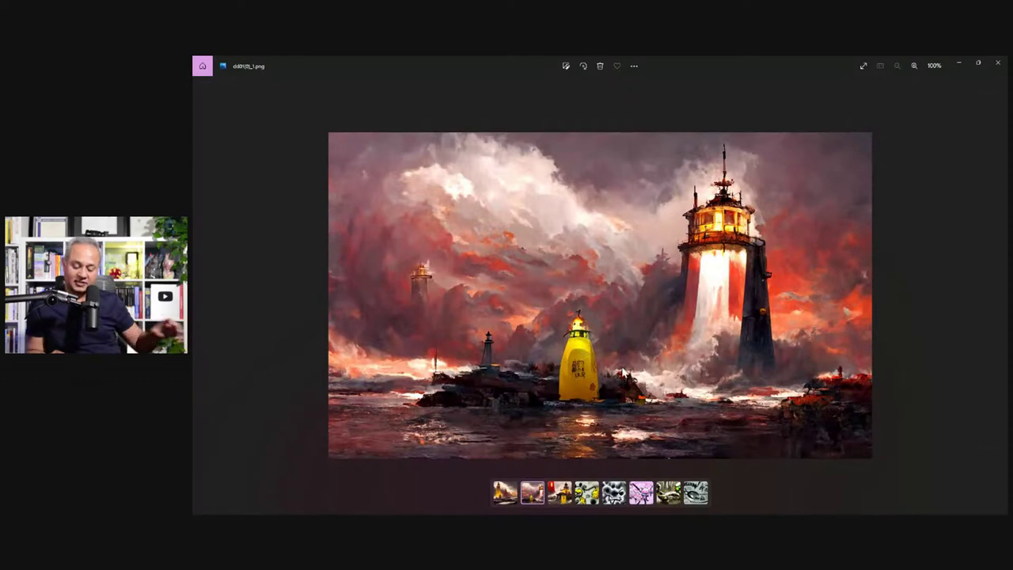
{"action": "left_click", "coordinate": [997, 63]}
{"action": "double_click", "coordinate": [480, 133]}
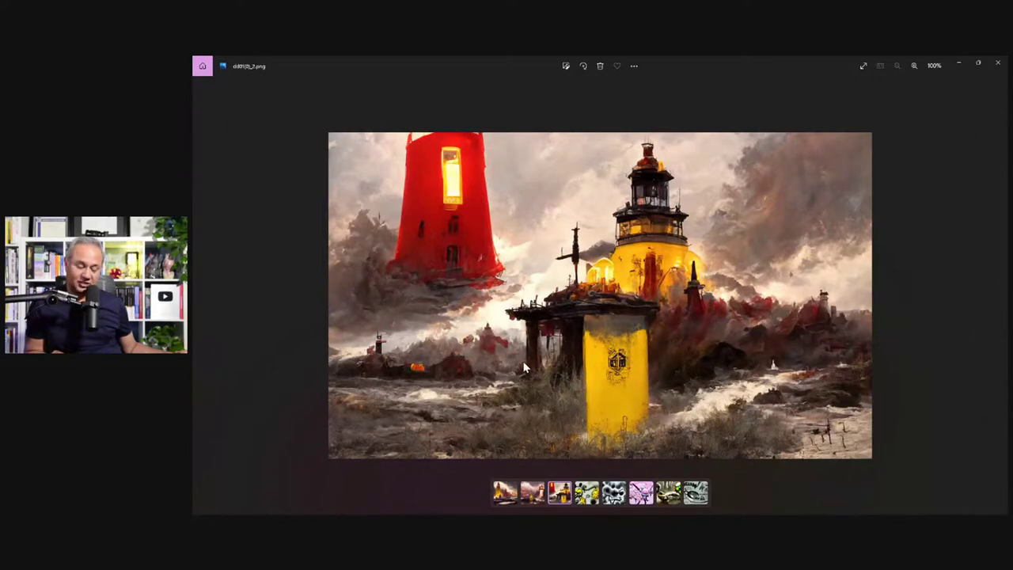
{"action": "left_click", "coordinate": [998, 62]}
{"action": "double_click", "coordinate": [574, 137]}
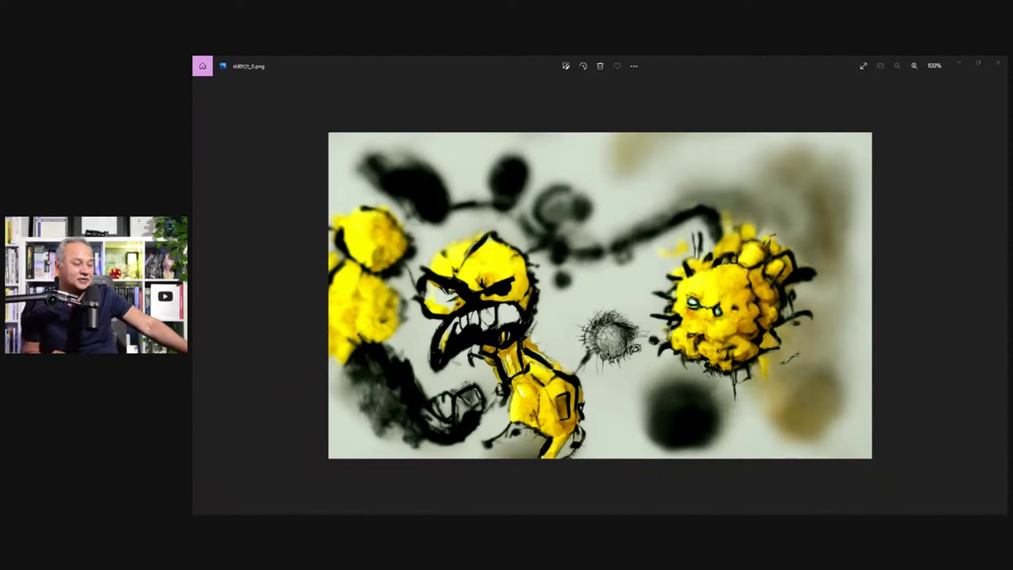
{"action": "left_click", "coordinate": [997, 62]}
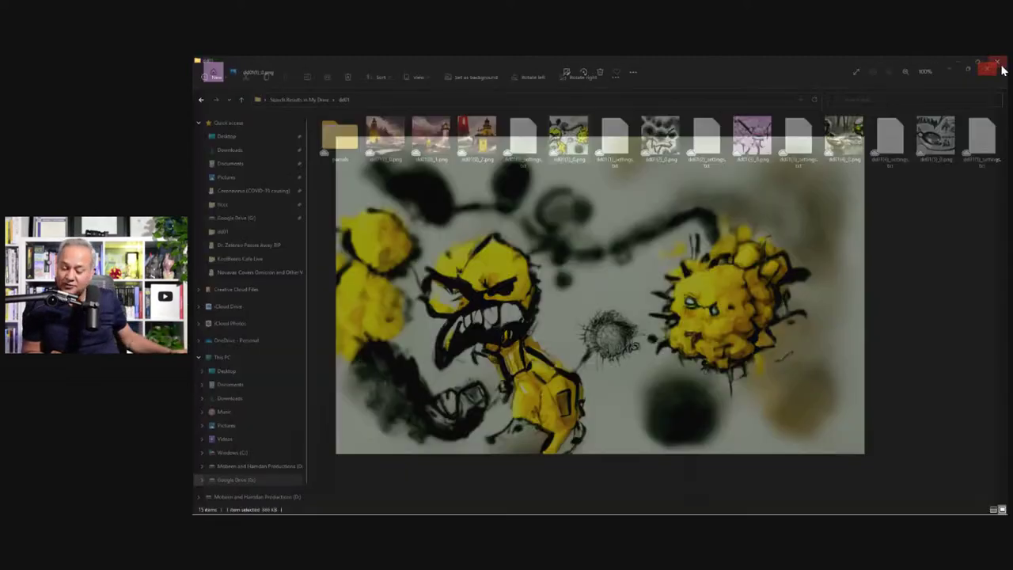
View the images dd01(2)_0.png, dd01(3)_0.png and dd01(4)_0.png from the dd01 folder, closing each one
{"action": "double_click", "coordinate": [662, 139]}
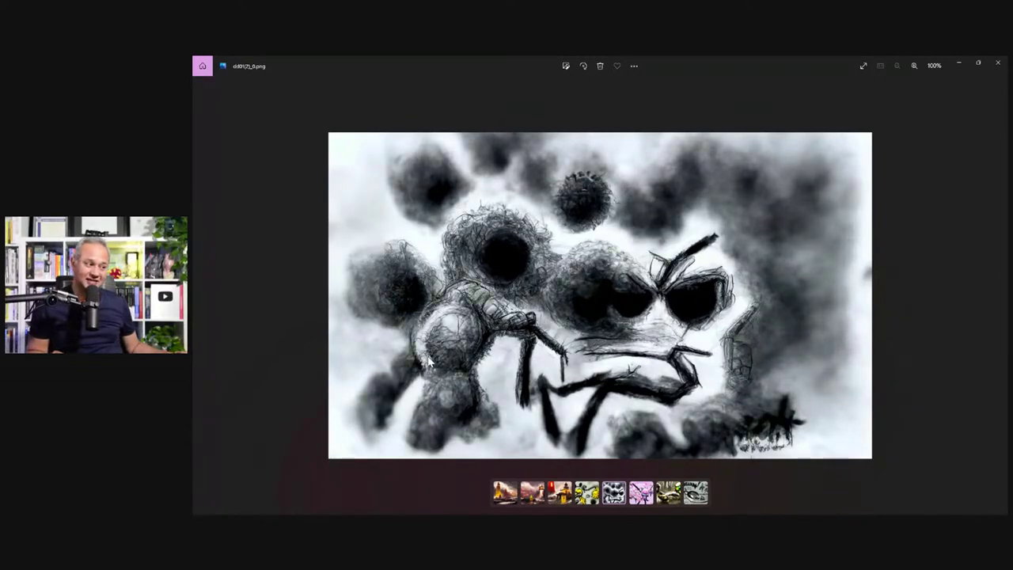
{"action": "left_click", "coordinate": [997, 62]}
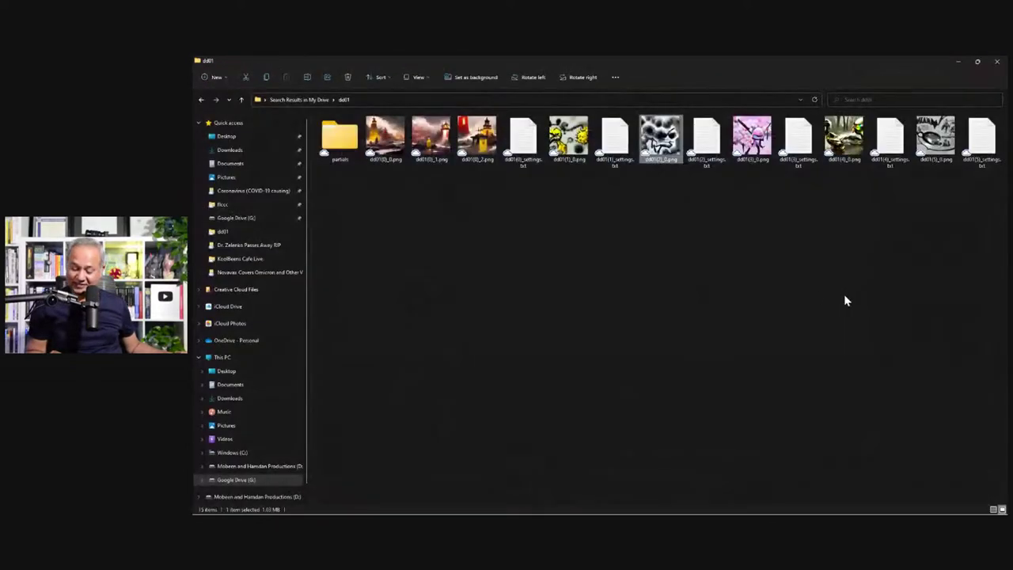
{"action": "left_click", "coordinate": [764, 136]}
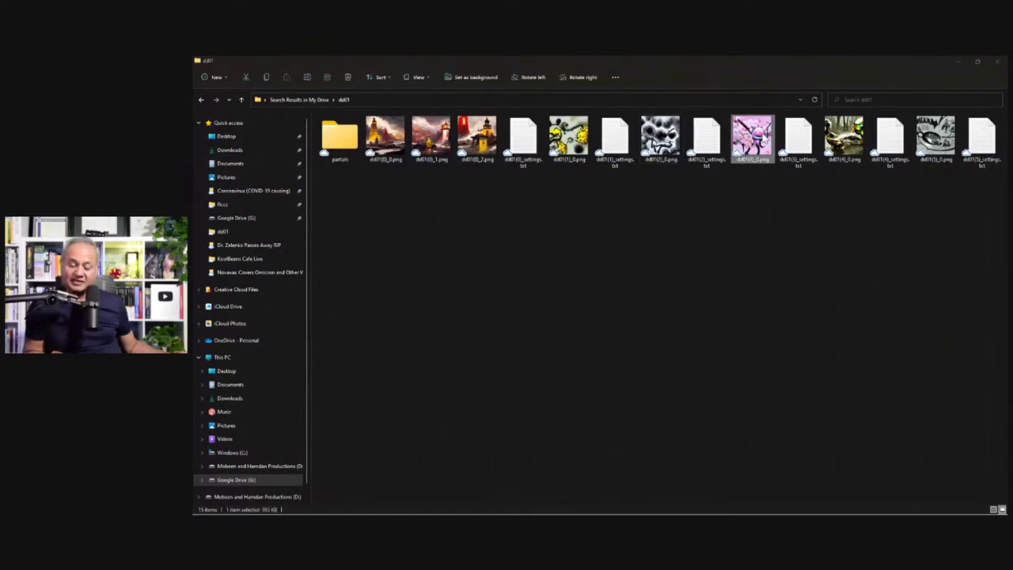
{"action": "double_click", "coordinate": [765, 136]}
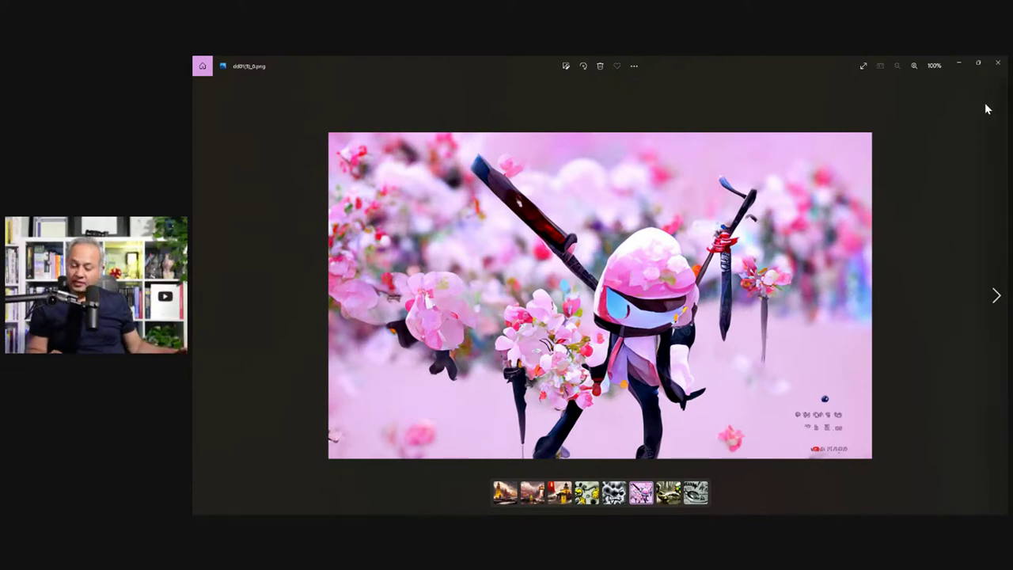
{"action": "left_click", "coordinate": [997, 63]}
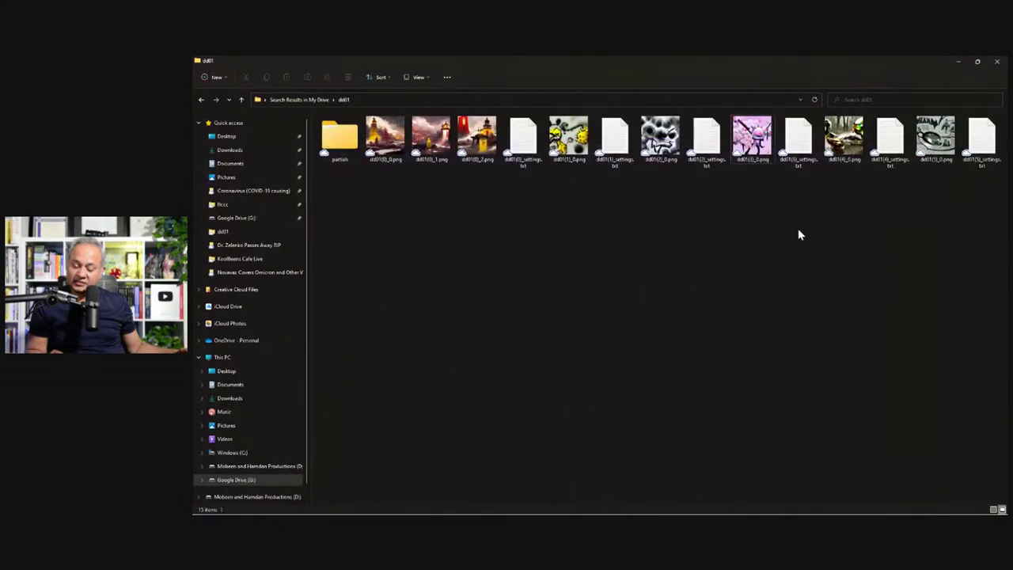
{"action": "double_click", "coordinate": [837, 140]}
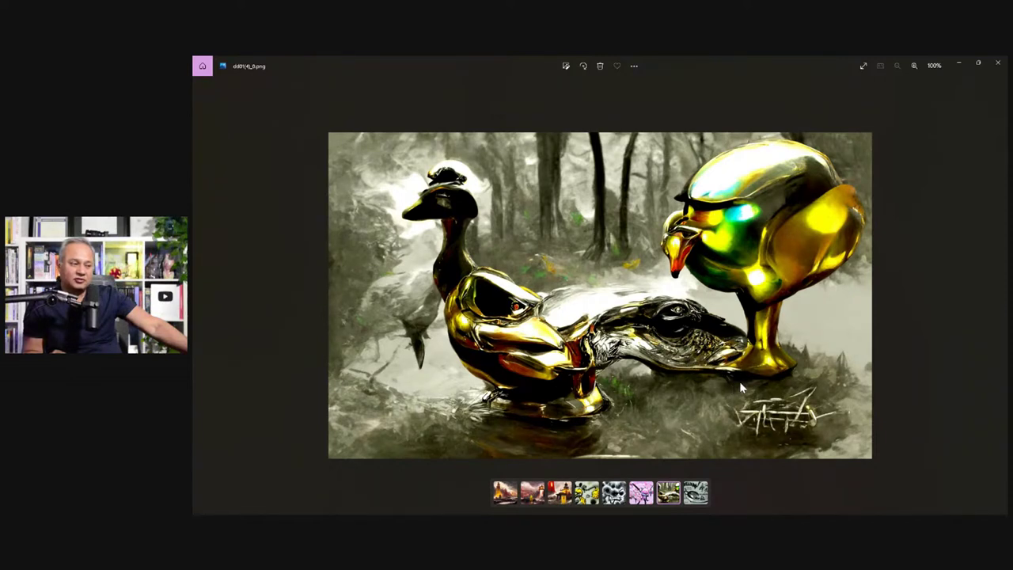
{"action": "left_click", "coordinate": [999, 67]}
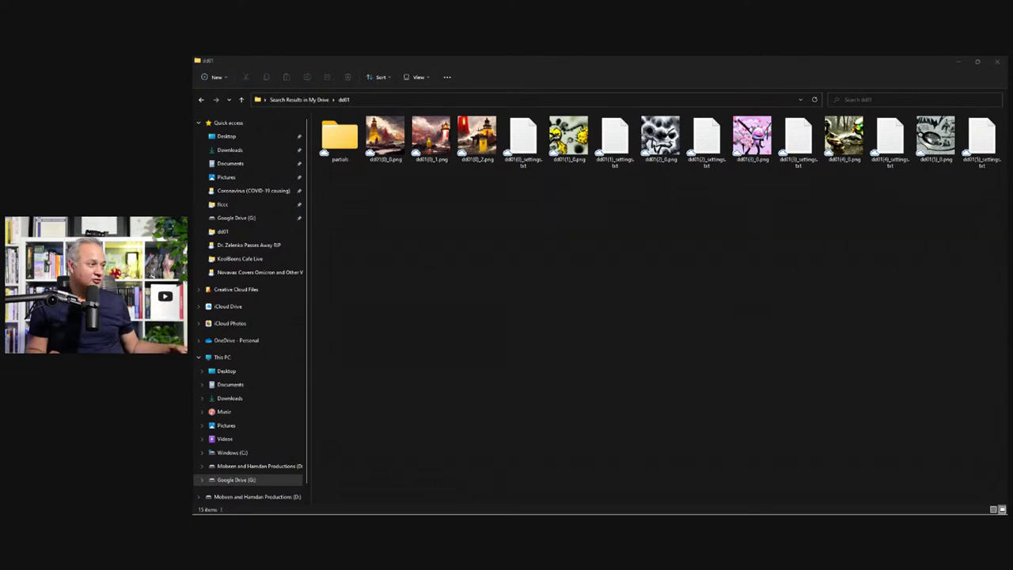
Switch to Discord and open the direct messages with MidJourney Bot
{"action": "key", "text": "alt+Tab"}
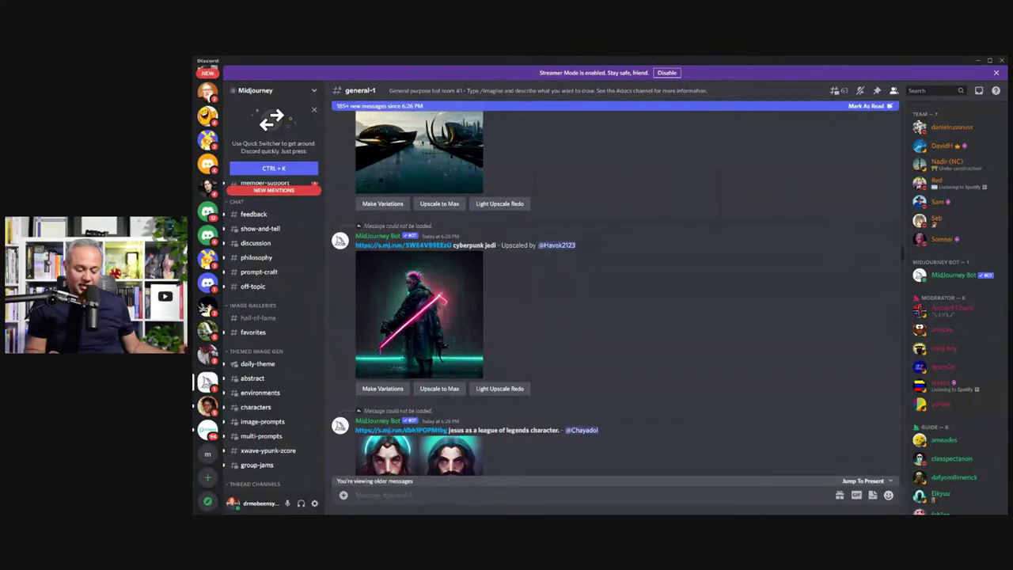
{"action": "scroll", "coordinate": [202, 258], "scroll_direction": "down", "scroll_amount": 5}
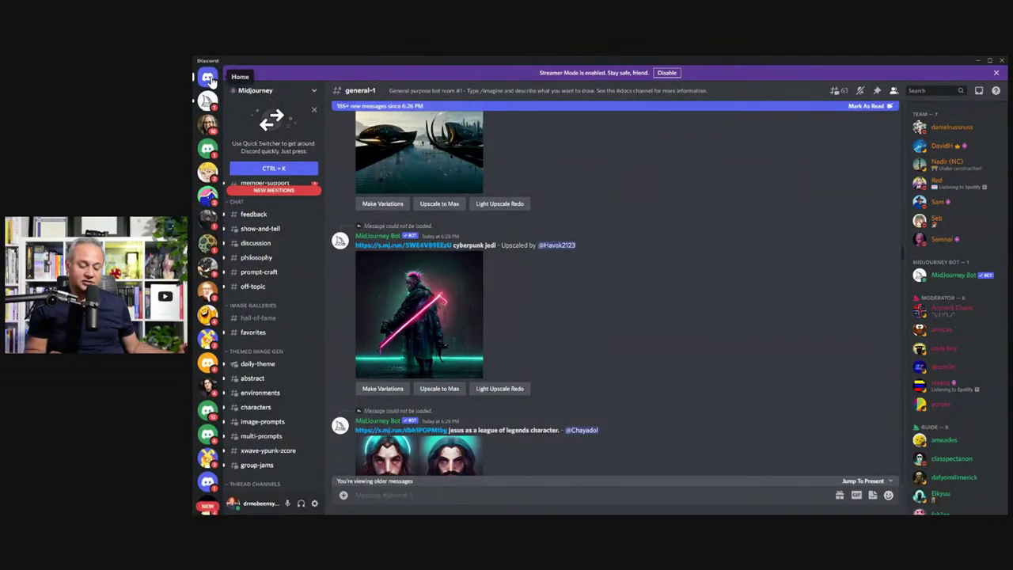
{"action": "left_click", "coordinate": [208, 78]}
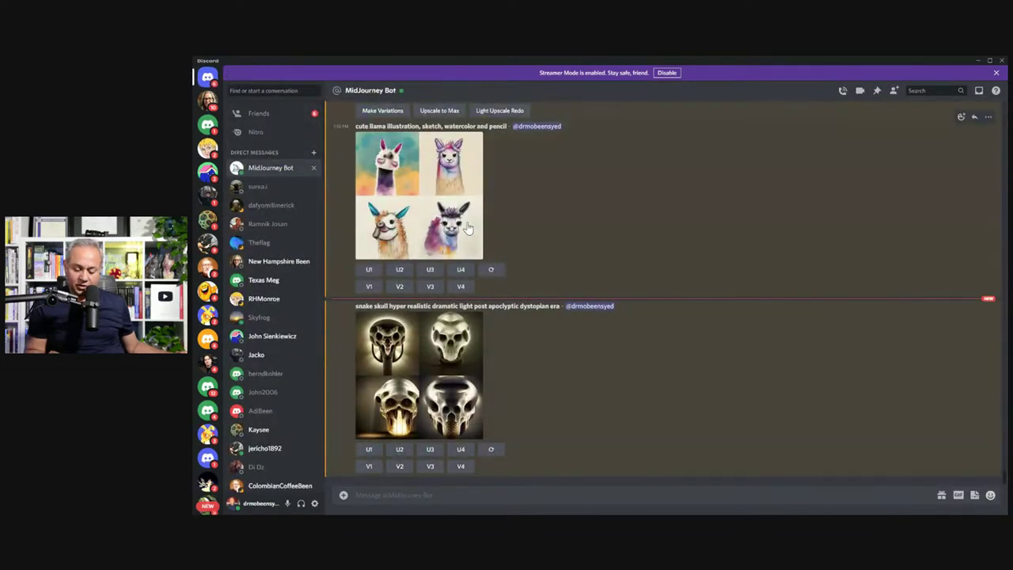
View the four-image "cute llama illustration, sketch, watercolor and pencil" grid enlarged two times, closing it each time
{"action": "left_click", "coordinate": [440, 226]}
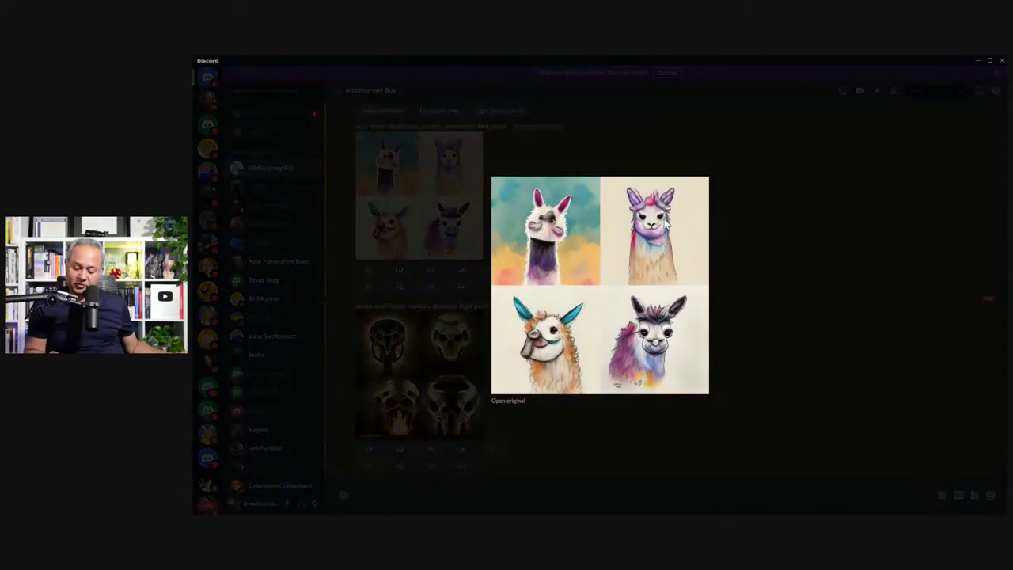
{"action": "left_click", "coordinate": [727, 294]}
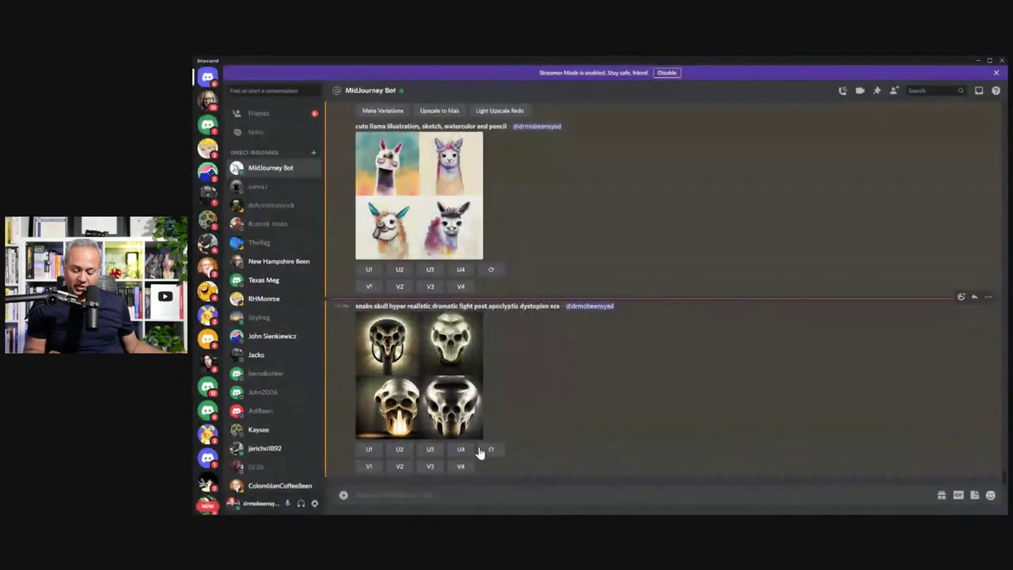
{"action": "left_click", "coordinate": [461, 231]}
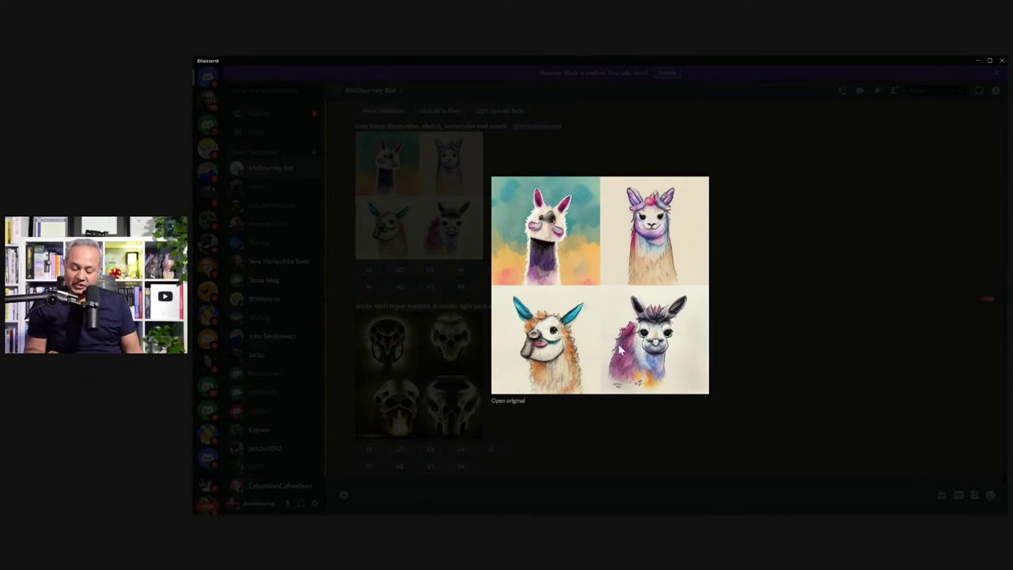
{"action": "left_click", "coordinate": [734, 299]}
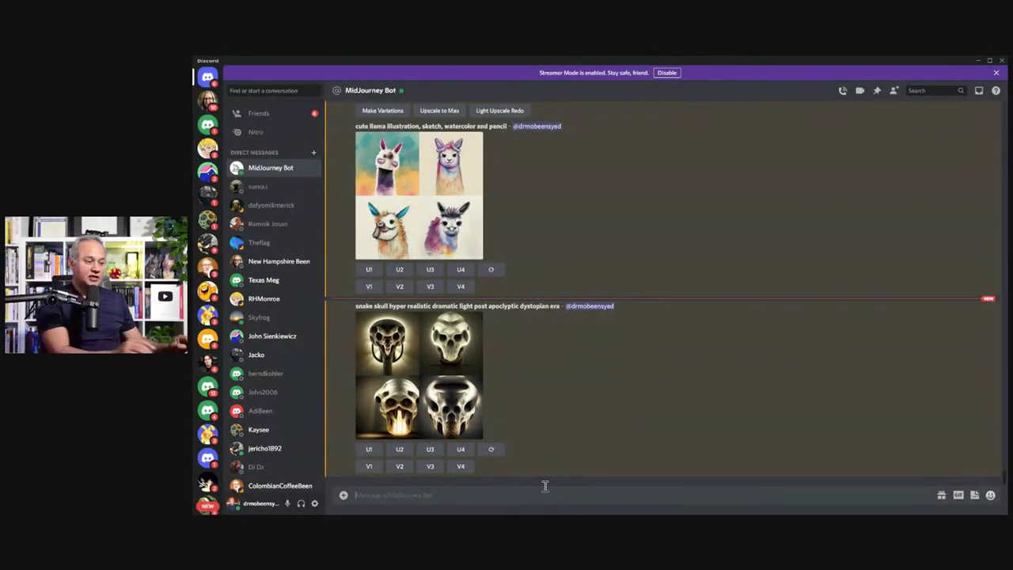
Submit an /imagine request to MidJourney Bot with the prompt "new york skyline with flying ships and fireworks celebrating new year."
{"action": "type", "text": "/"}
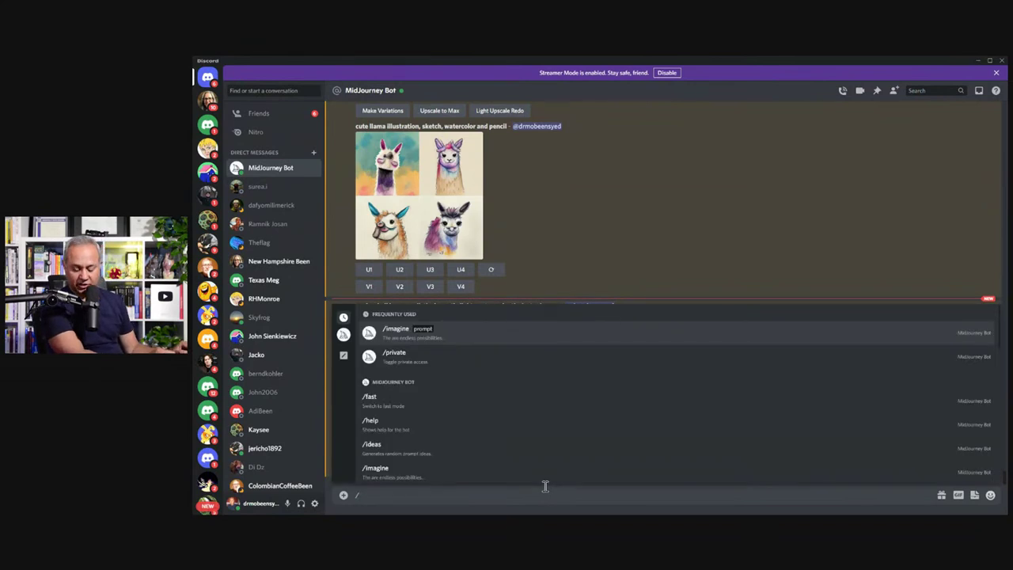
{"action": "type", "text": "new"}
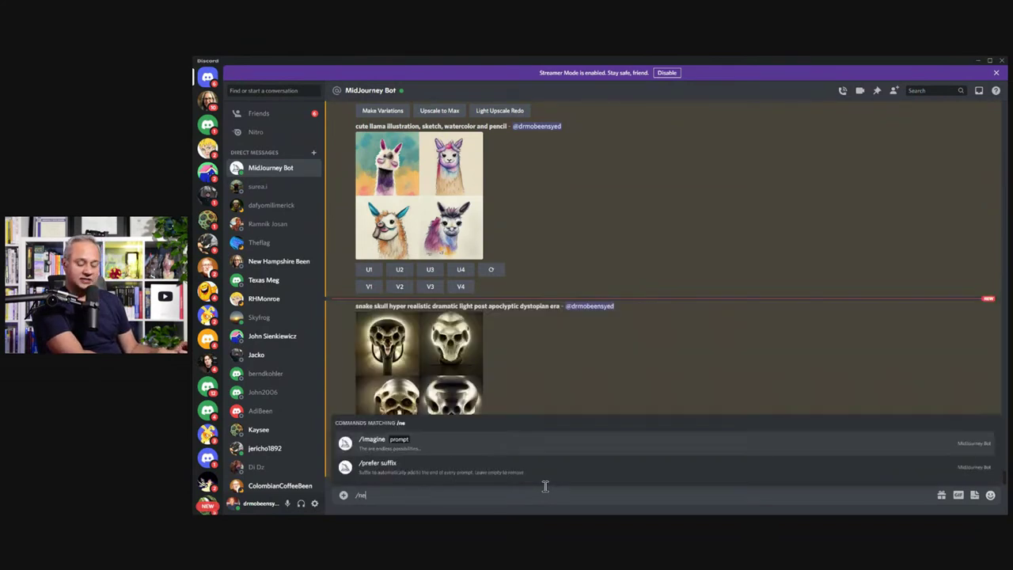
{"action": "key", "text": "BackSpace"}
{"action": "key", "text": "BackSpace"}
{"action": "key", "text": "BackSpace"}
{"action": "type", "text": "imagine"}
{"action": "key", "text": "Tab"}
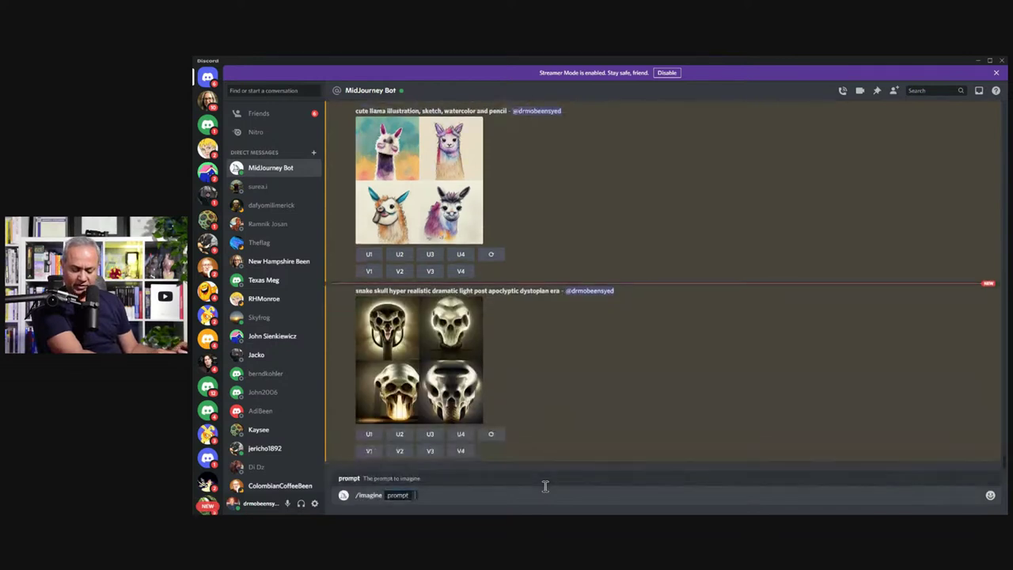
{"action": "type", "text": "new yo"}
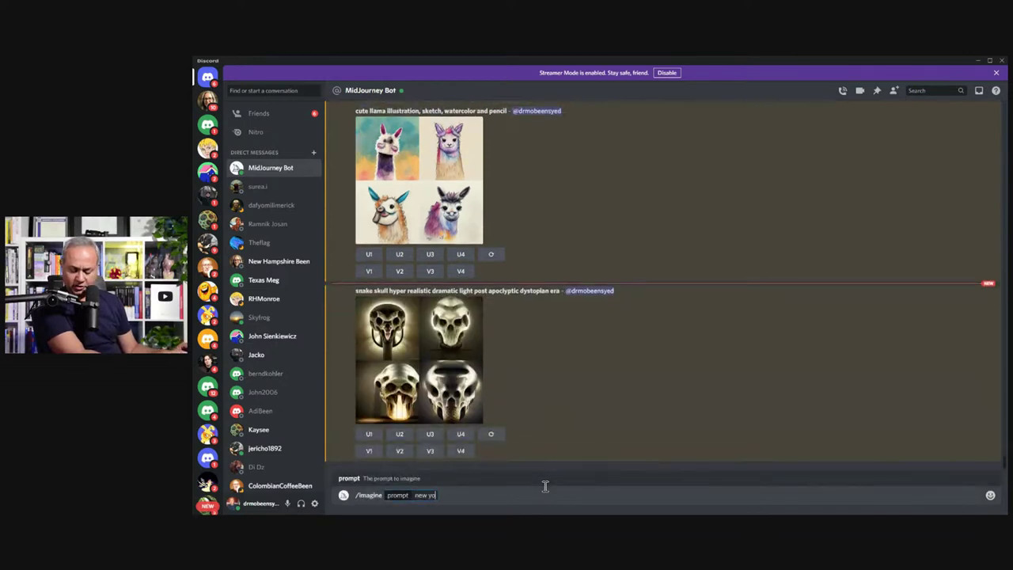
{"action": "type", "text": "rk skyline"}
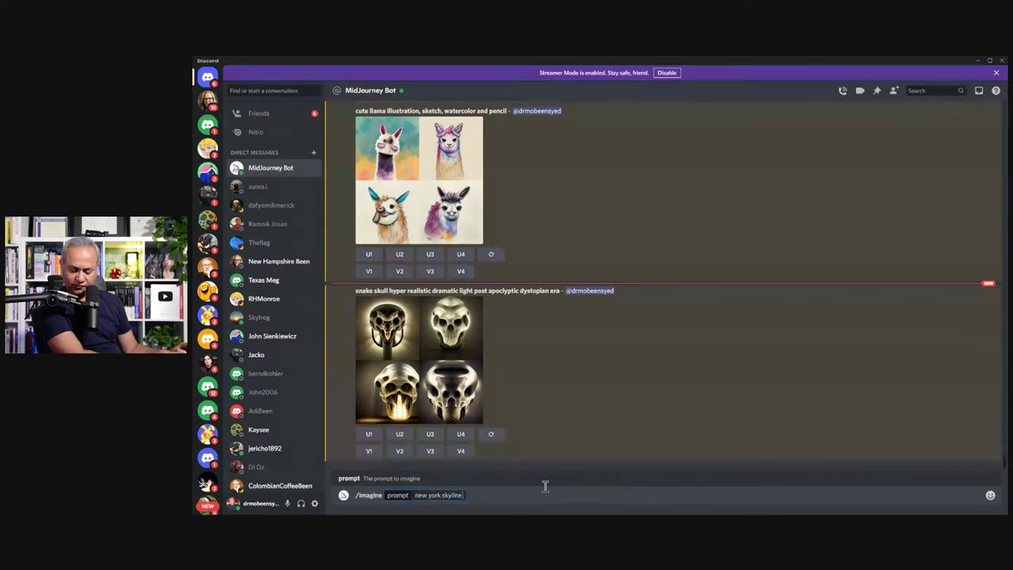
{"action": "type", "text": " with flying ships"}
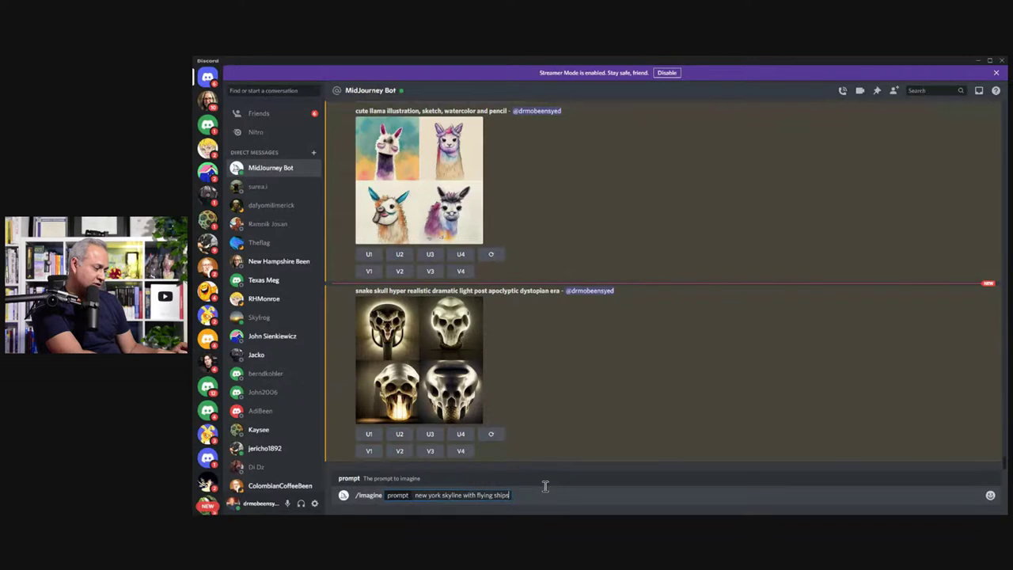
{"action": "type", "text": "and fireworks"}
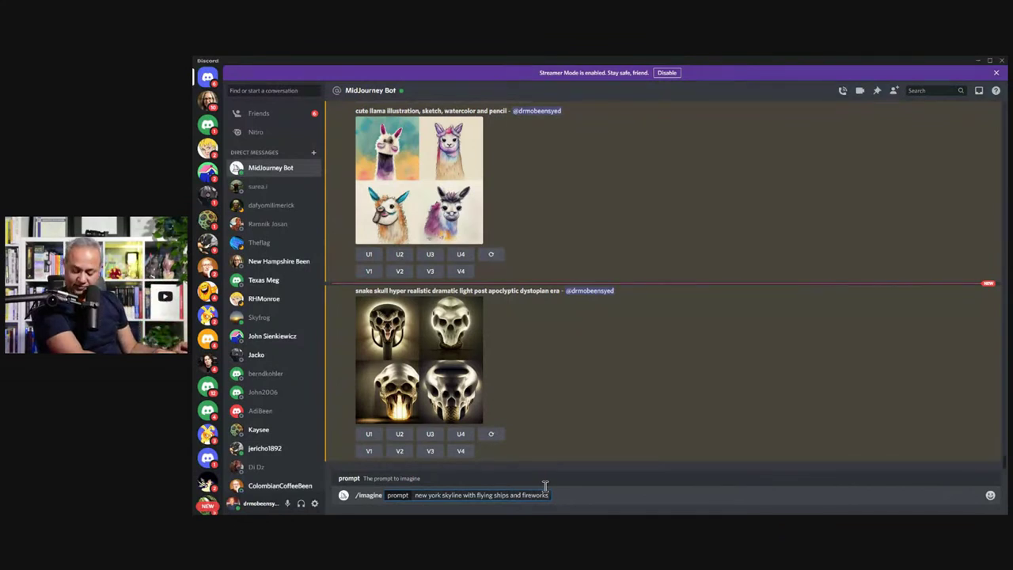
{"action": "type", "text": "celebrating new year."}
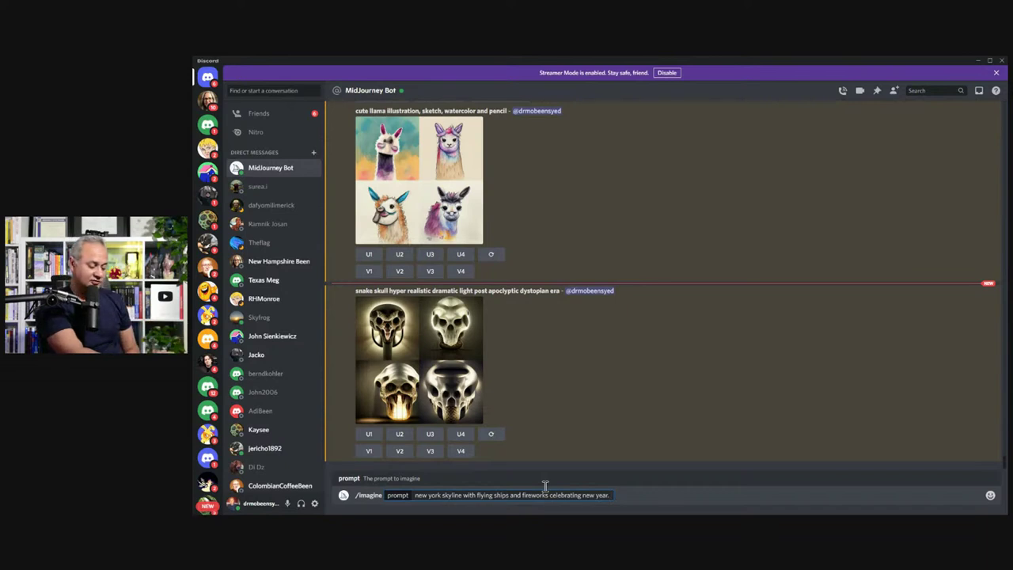
{"action": "key", "text": "Return"}
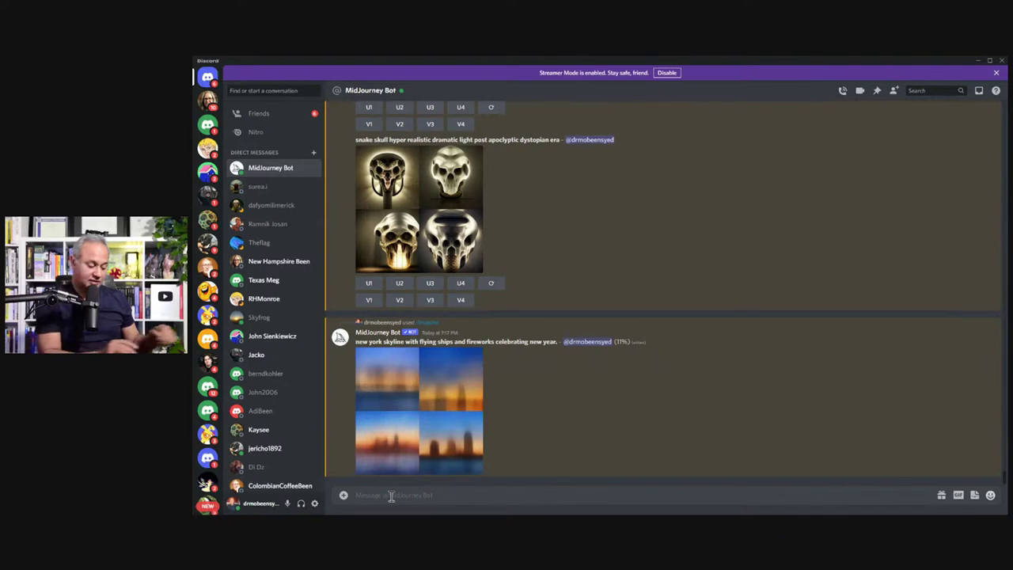
Submit another /imagine request with the prompt "a cute llama wearing pajamas illustration simple pencil and watercolor"
{"action": "type", "text": "/imagin"}
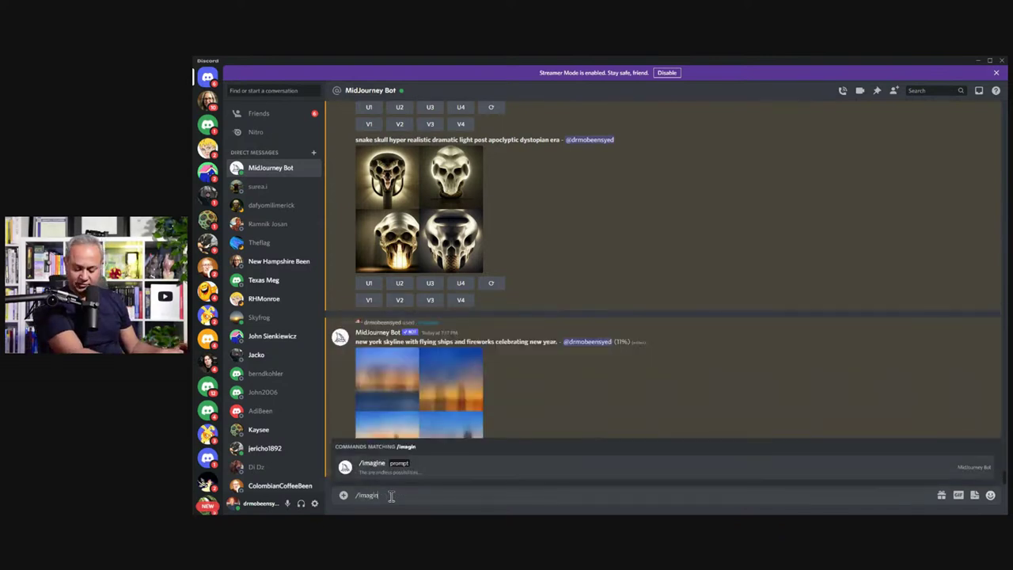
{"action": "type", "text": "e"}
{"action": "key", "text": "Tab"}
{"action": "type", "text": "a cute l"}
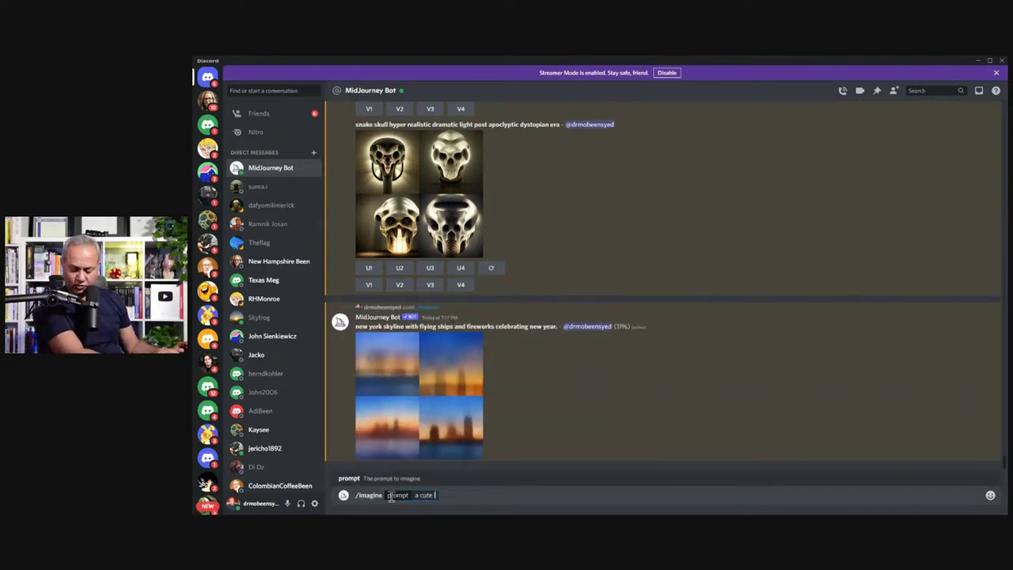
{"action": "type", "text": "lama wearing pam"}
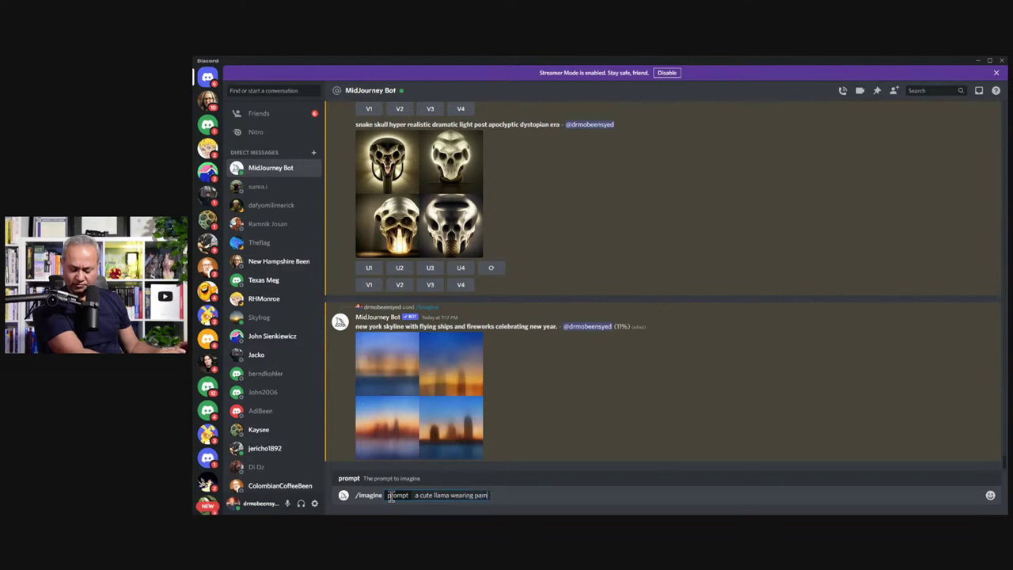
{"action": "key", "text": "BackSpace"}
{"action": "type", "text": "jamas"}
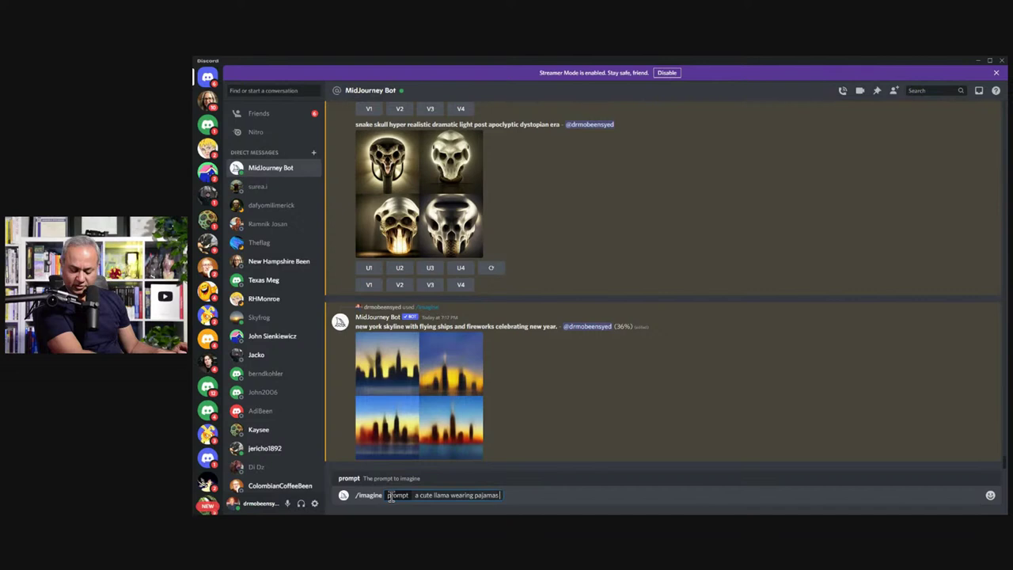
{"action": "type", "text": " illustrat"}
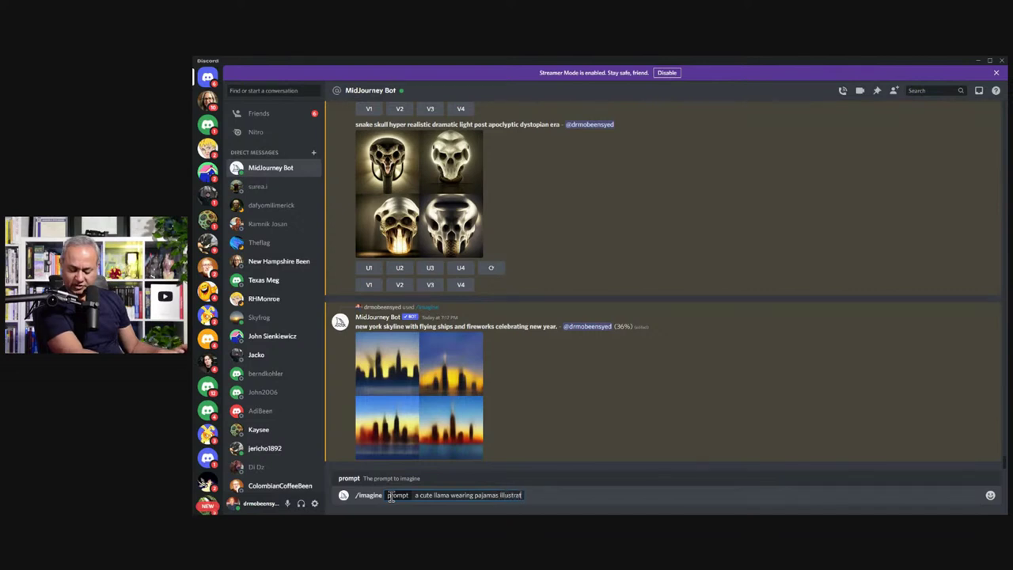
{"action": "type", "text": "ion simple pencil and watercolor"}
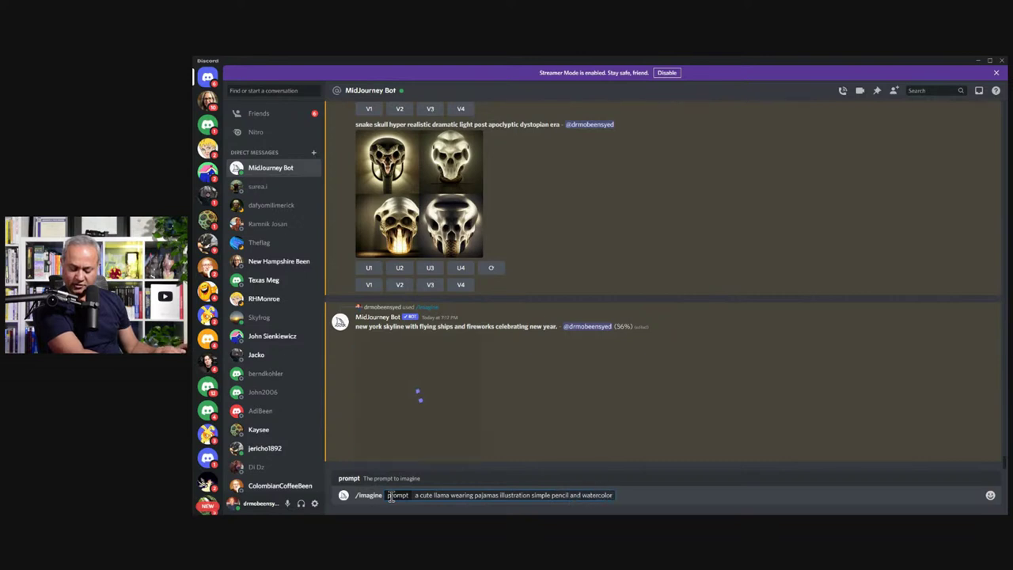
{"action": "key", "text": "Return"}
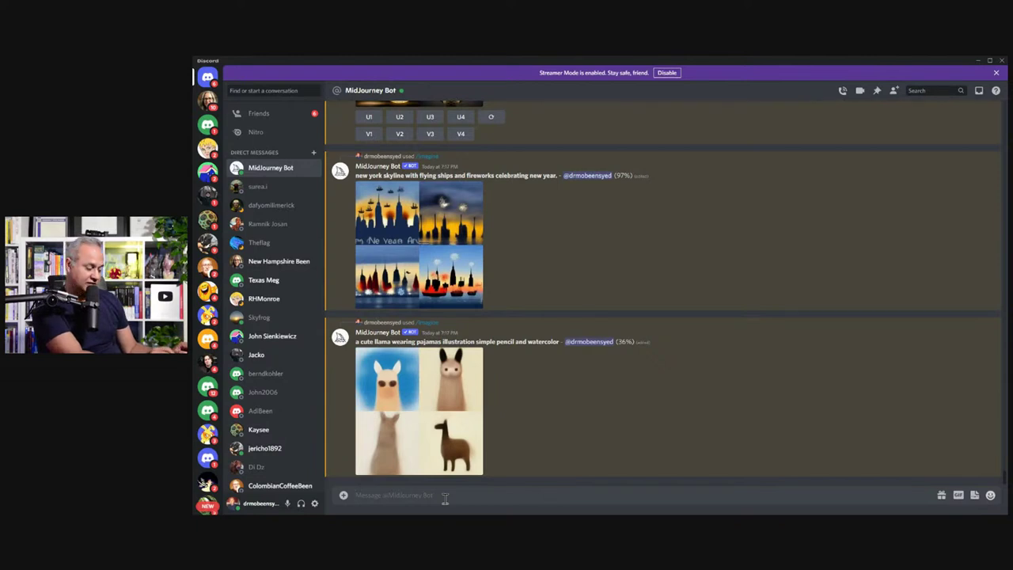
Submit a further /imagine request with the prompt "loofy flying in the sky"
{"action": "type", "text": "/imagine"}
{"action": "key", "text": "Tab"}
{"action": "type", "text": "loofy fly"}
{"action": "type", "text": "ing in the sky"}
{"action": "key", "text": "Return"}
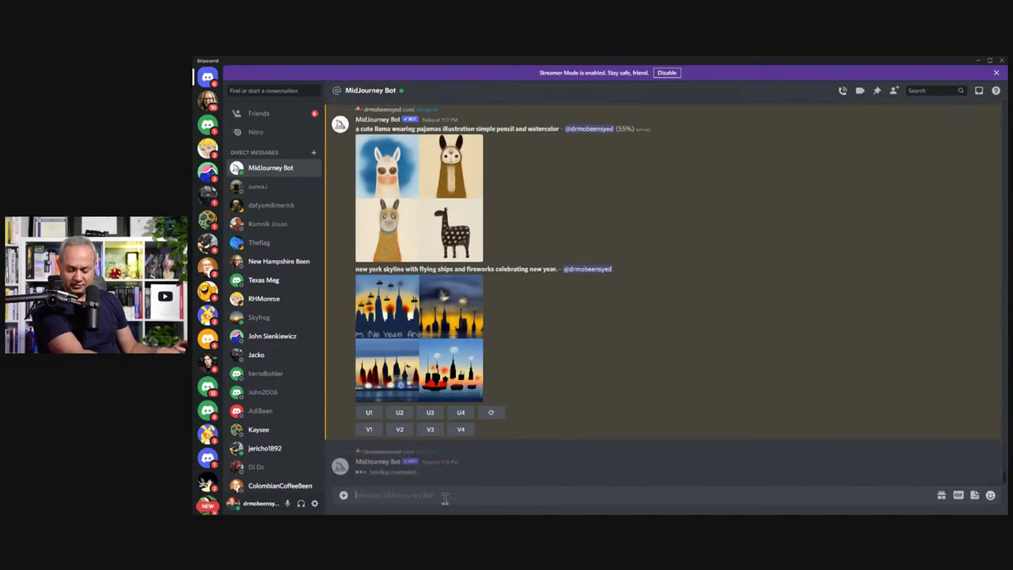
View the llama in pajamas image grid enlarged, close it, and enlarge it again to examine its more developed render
{"action": "scroll", "coordinate": [523, 369], "scroll_direction": "up", "scroll_amount": 2}
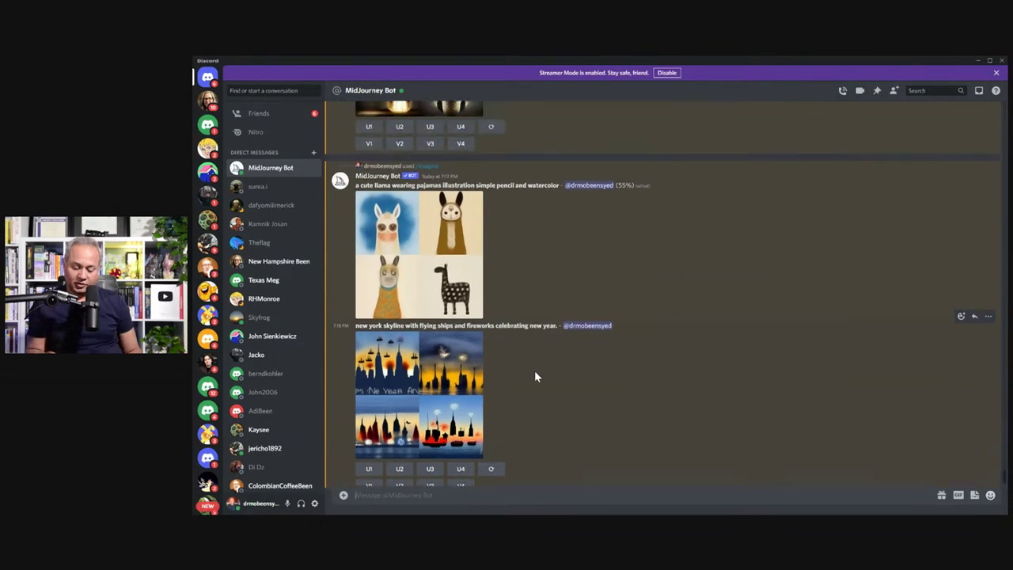
{"action": "left_click", "coordinate": [442, 278]}
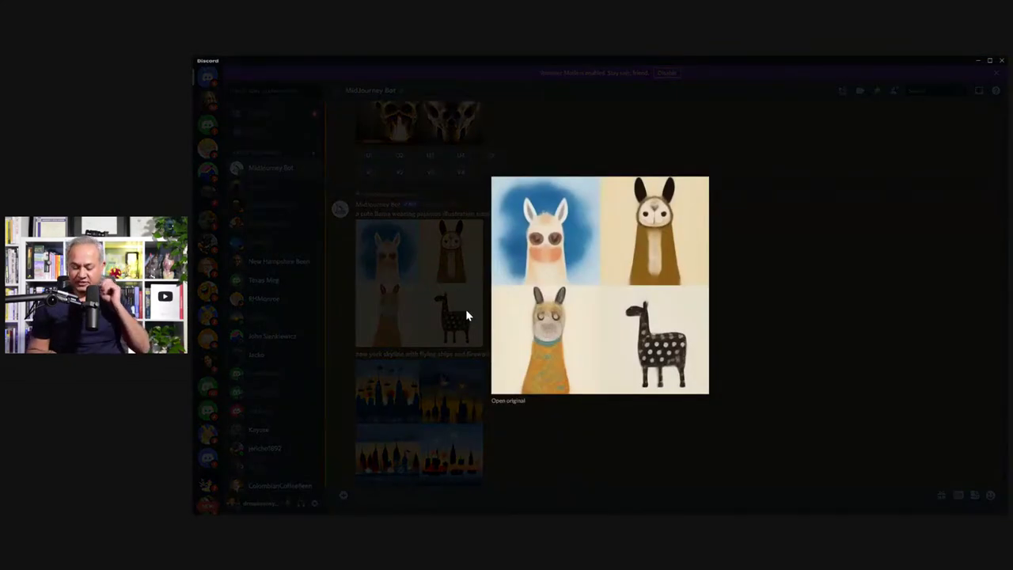
{"action": "key", "text": "Escape"}
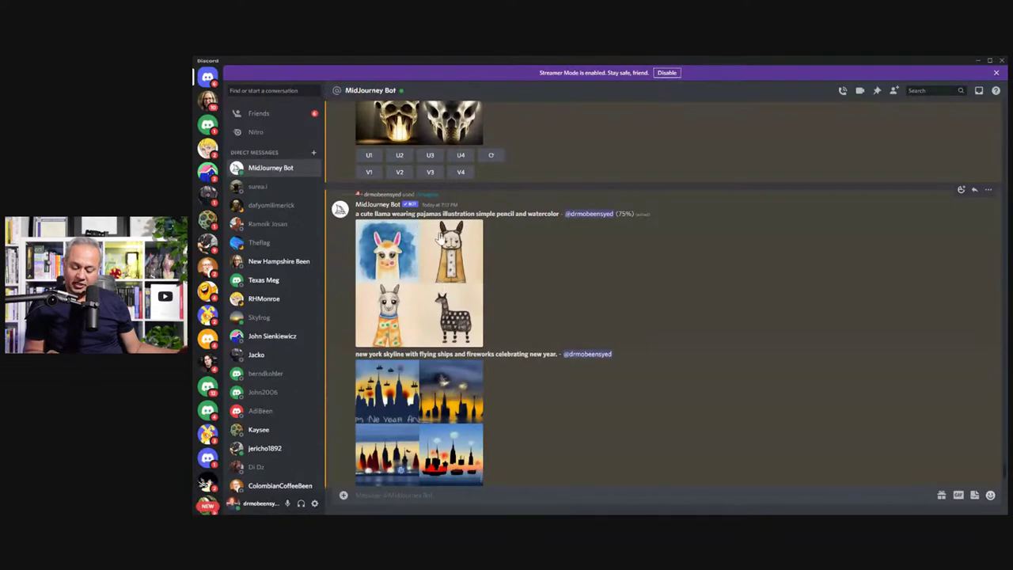
{"action": "left_click", "coordinate": [442, 280]}
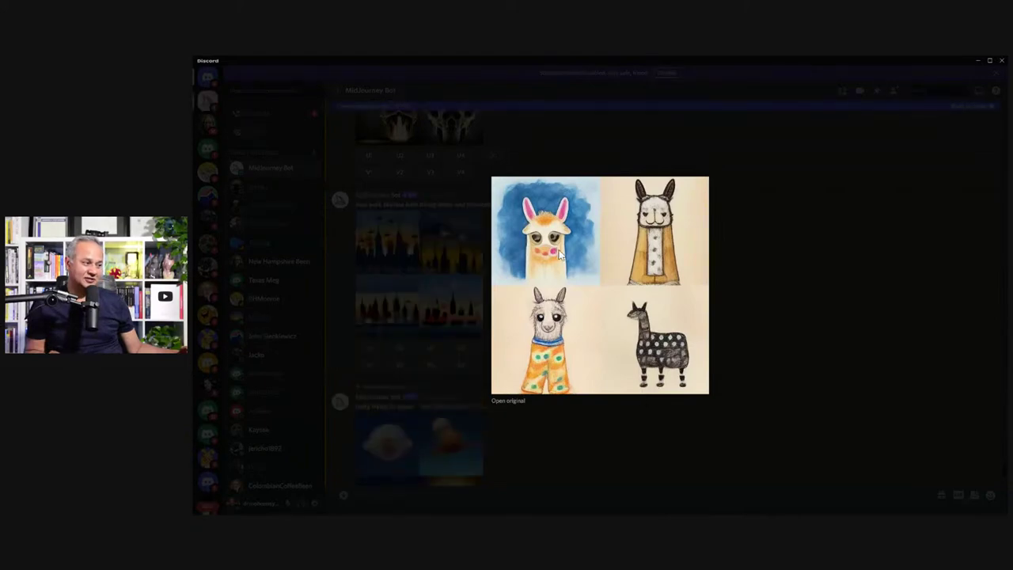
Close the llama preview, enlarge the finished llama in pajamas image grid to examine the final render, and close it
{"action": "key", "text": "Escape"}
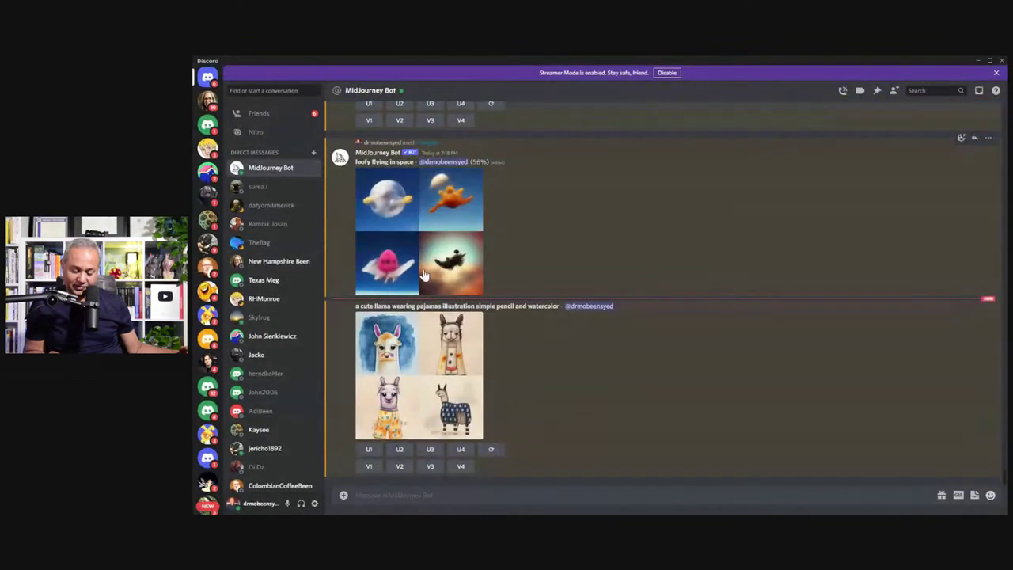
{"action": "scroll", "coordinate": [523, 384], "scroll_direction": "up", "scroll_amount": 3}
{"action": "scroll", "coordinate": [567, 394], "scroll_direction": "down", "scroll_amount": 2}
{"action": "scroll", "coordinate": [567, 394], "scroll_direction": "down", "scroll_amount": 1}
{"action": "left_click", "coordinate": [419, 387]}
{"action": "left_click", "coordinate": [454, 377]}
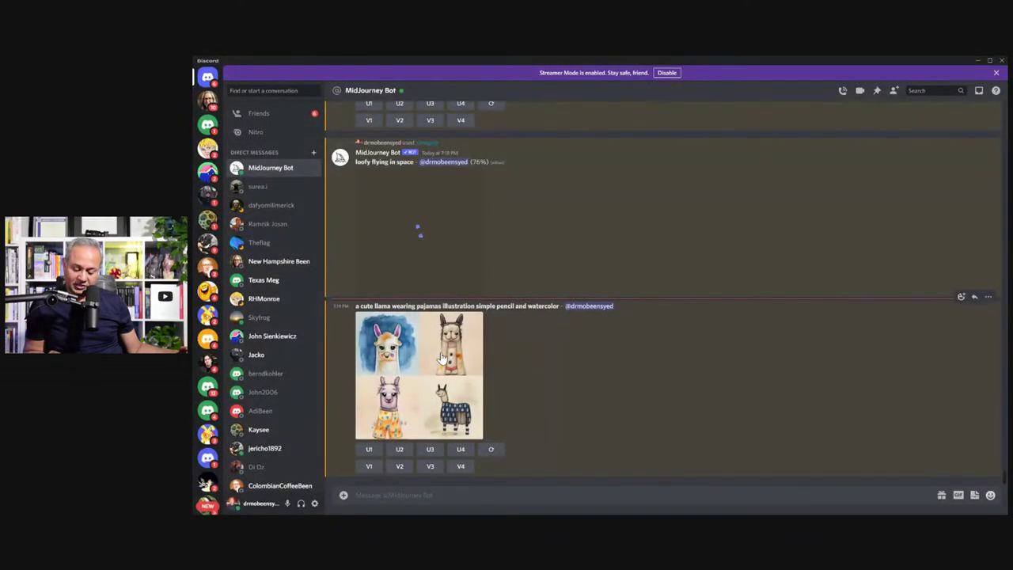
{"action": "left_click", "coordinate": [437, 377]}
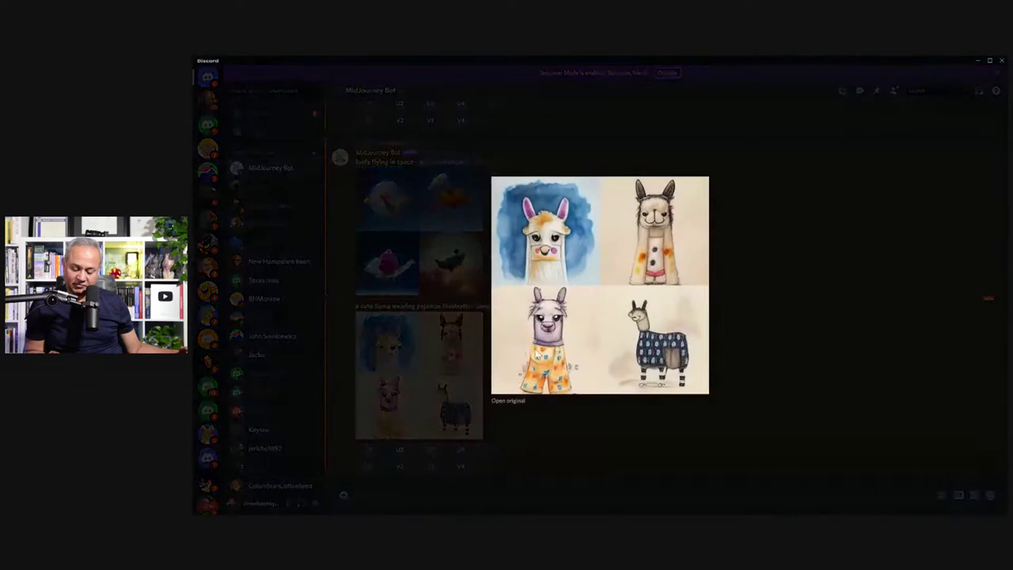
{"action": "key", "text": "Escape"}
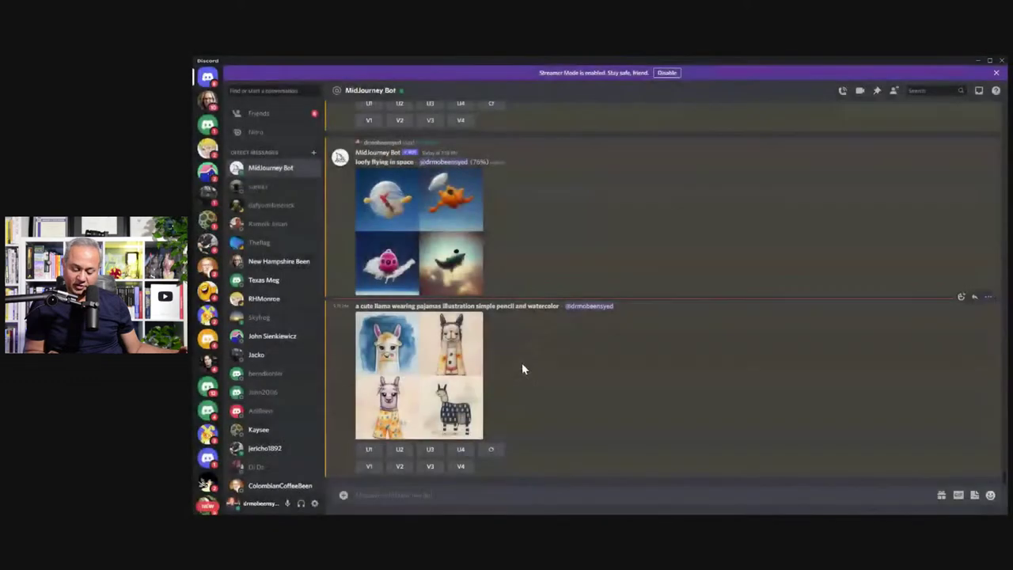
View the "loofy flying in space" image grid enlarged and open its newer render at original size in the browser
{"action": "left_click", "coordinate": [452, 268]}
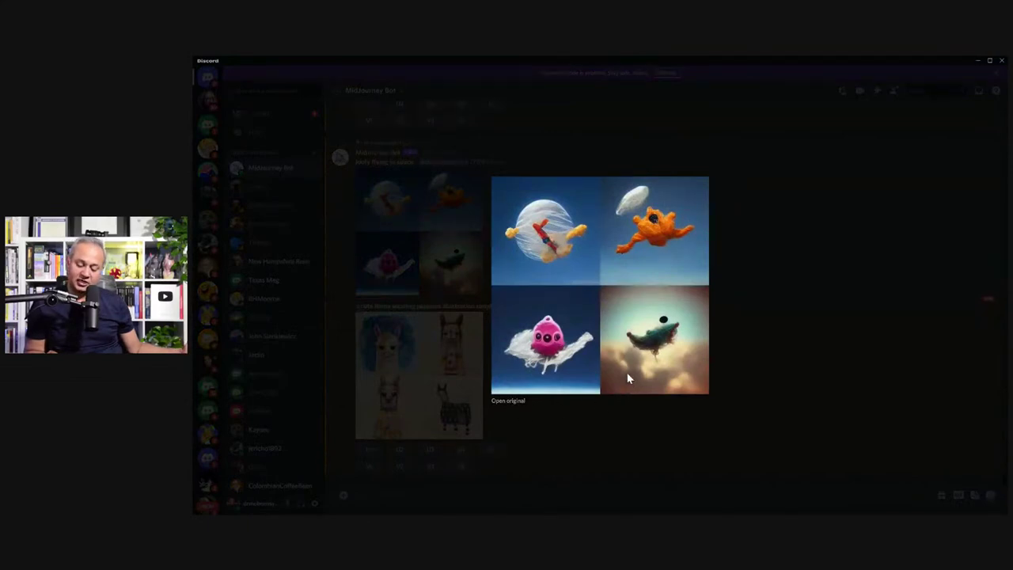
{"action": "key", "text": "Escape"}
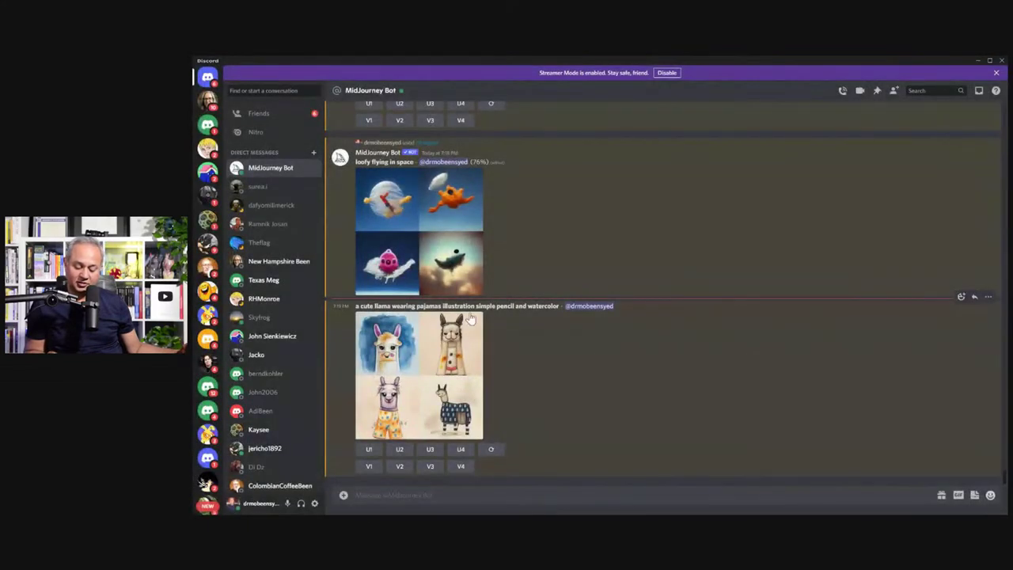
{"action": "scroll", "coordinate": [467, 325], "scroll_direction": "up", "scroll_amount": 3}
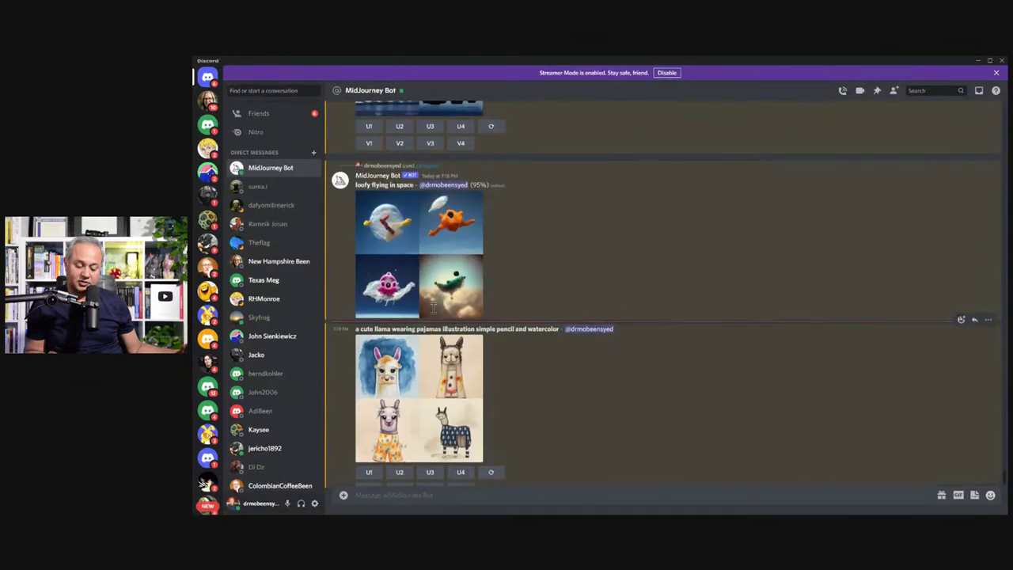
{"action": "left_click", "coordinate": [456, 378]}
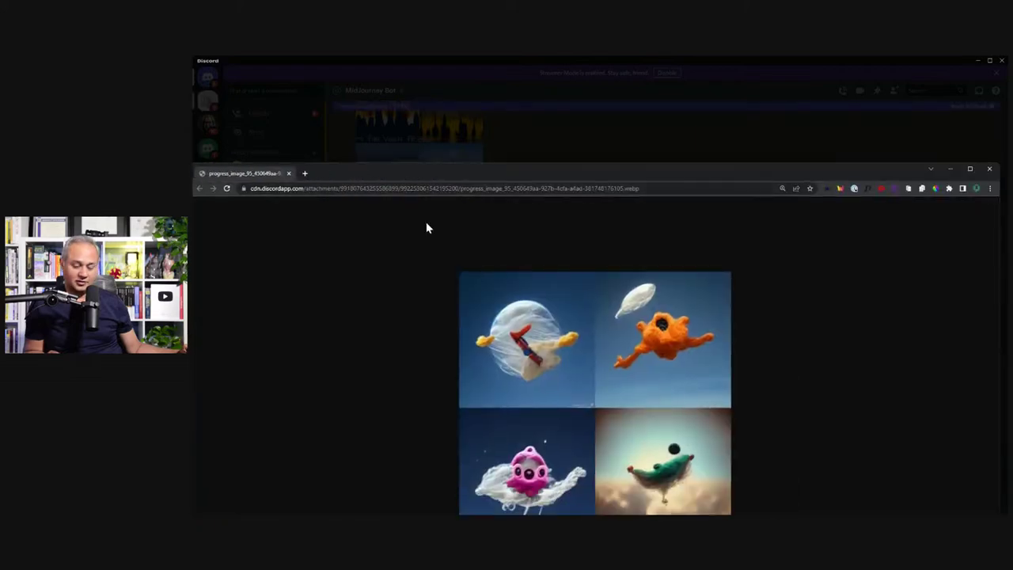
Maximize the browser window to examine the four loofy images, and close the image tab and the Discord preview
{"action": "double_click", "coordinate": [475, 174]}
{"action": "scroll", "coordinate": [607, 329], "scroll_direction": "up", "scroll_amount": 3}
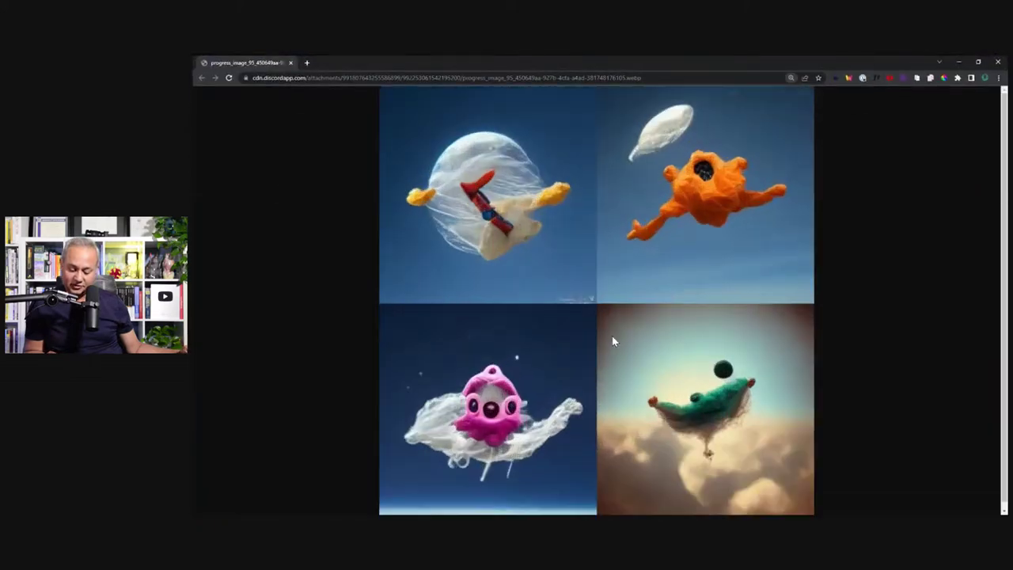
{"action": "scroll", "coordinate": [612, 336], "scroll_direction": "up", "scroll_amount": 2}
{"action": "scroll", "coordinate": [612, 336], "scroll_direction": "down", "scroll_amount": 2}
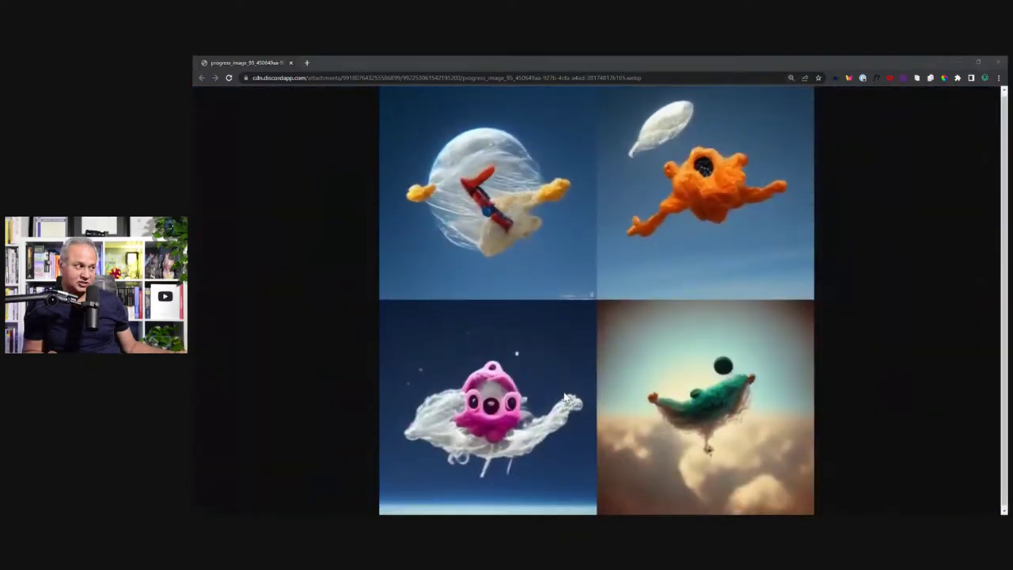
{"action": "key", "text": "ctrl+w"}
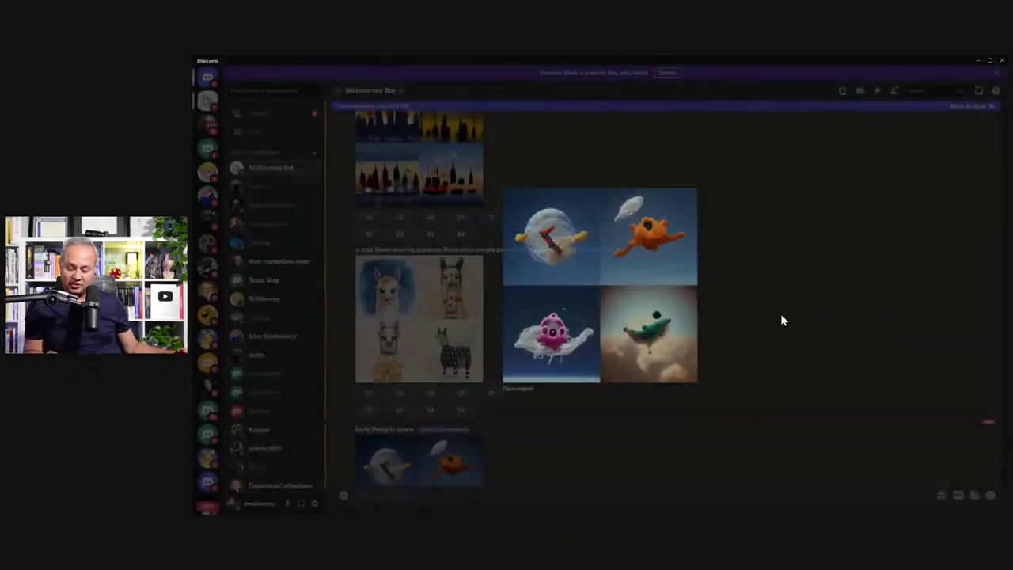
{"action": "left_click", "coordinate": [780, 313]}
Examine the original of the New York skyline image grid in the browser, and return to the MidJourney Bot conversation in Discord
{"action": "scroll", "coordinate": [747, 324], "scroll_direction": "up", "scroll_amount": 2}
{"action": "left_click", "coordinate": [471, 252]}
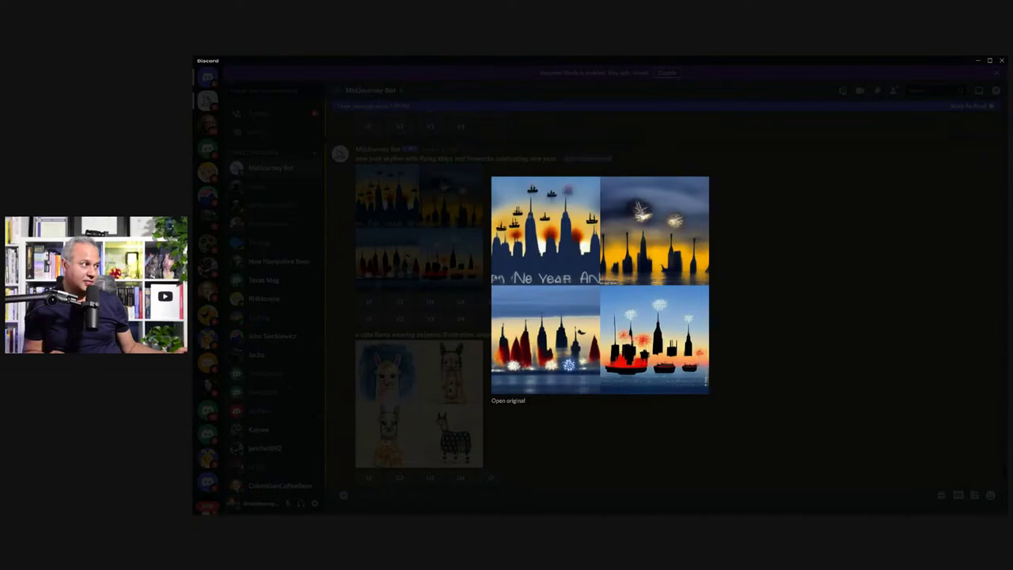
{"action": "left_click", "coordinate": [508, 400]}
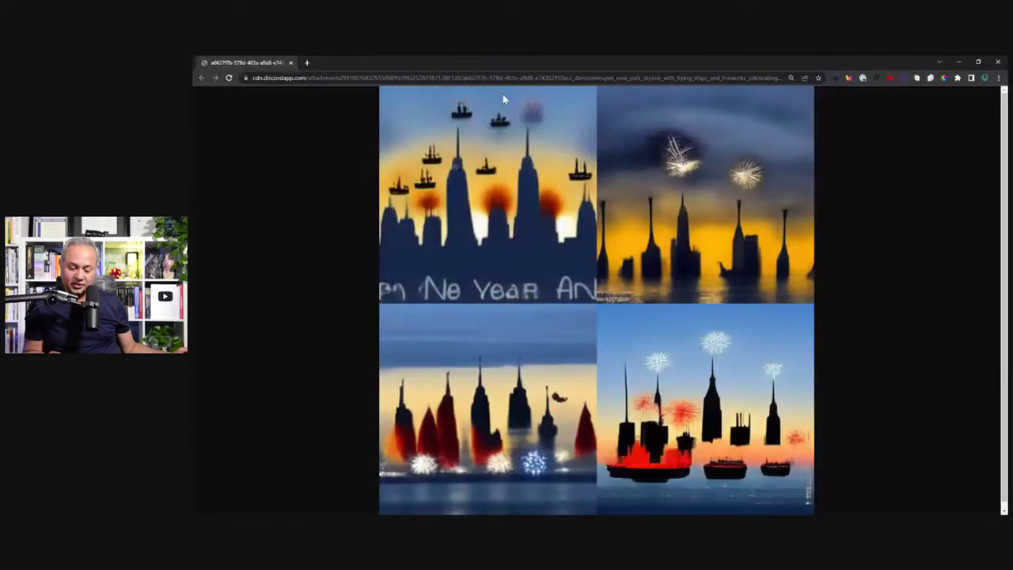
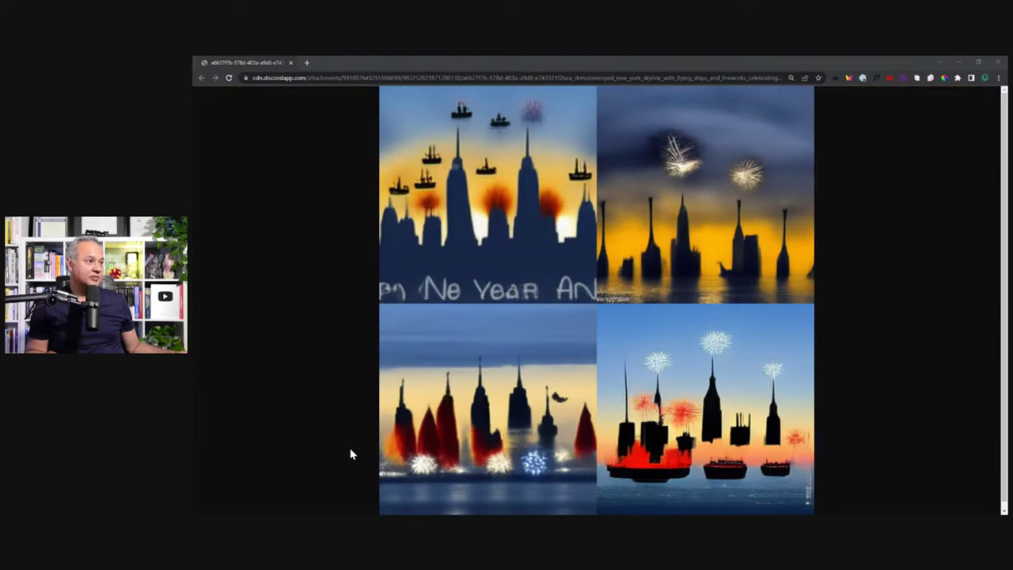
{"action": "key", "text": "alt+Tab"}
{"action": "left_click", "coordinate": [869, 390]}
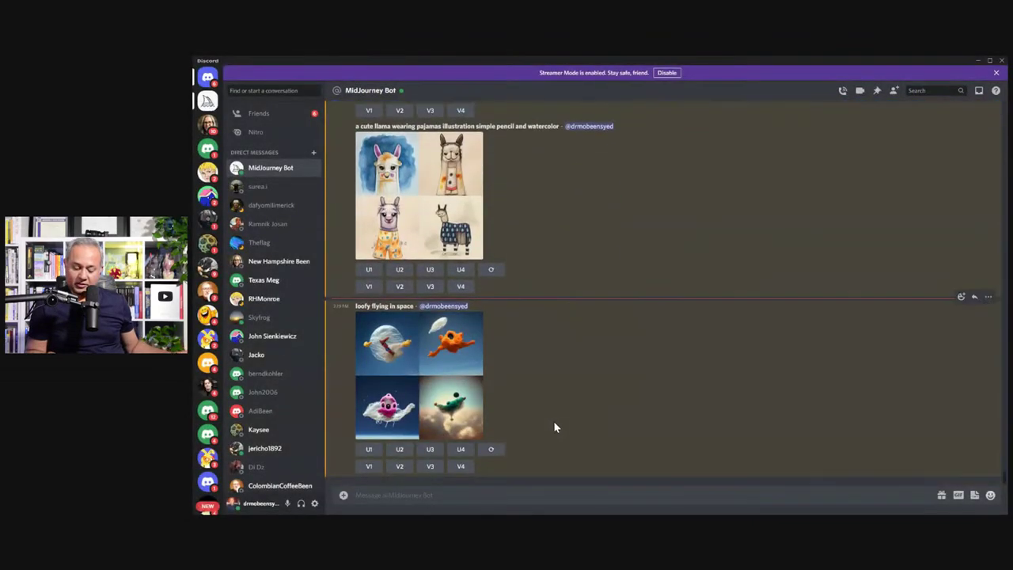